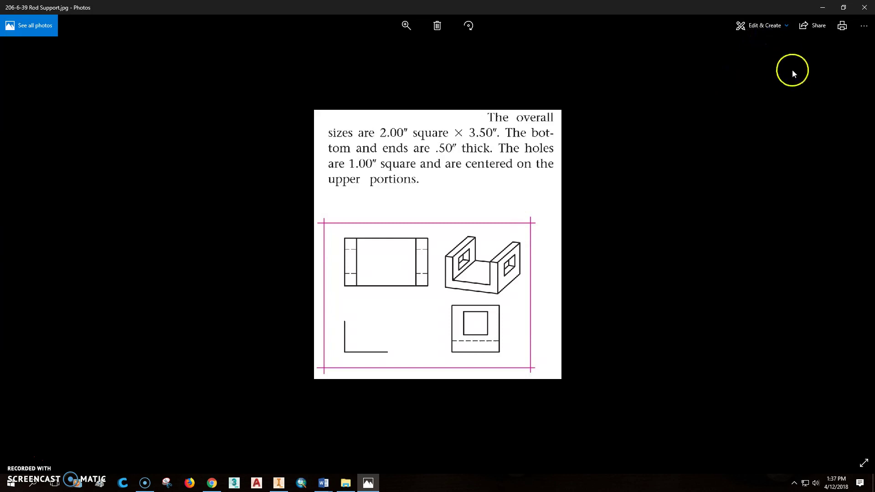
Switch to Inventor, create a part from the English Standard (in).ipt template, and start a 2D sketch on the XY plane
left_click(279, 482)
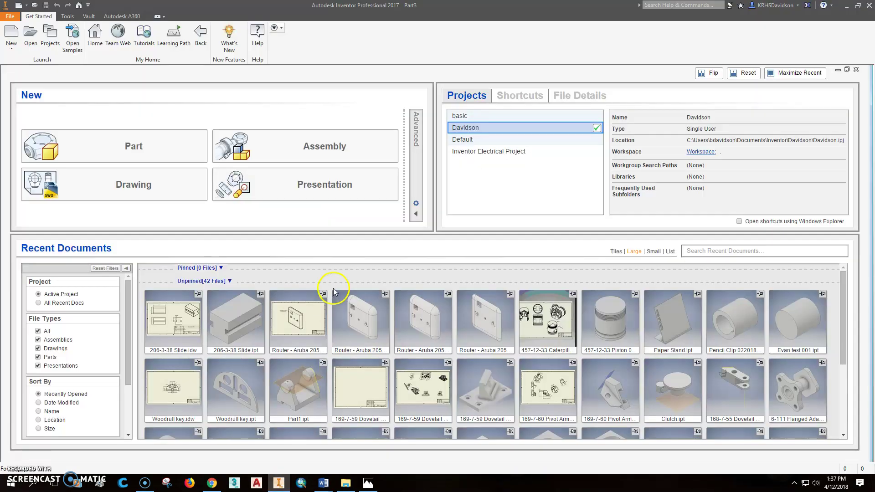
left_click(11, 34)
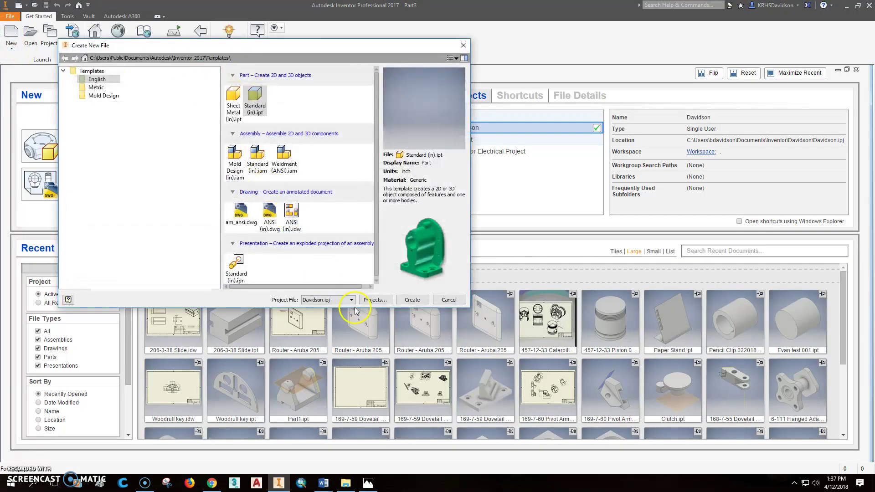
left_click(266, 103)
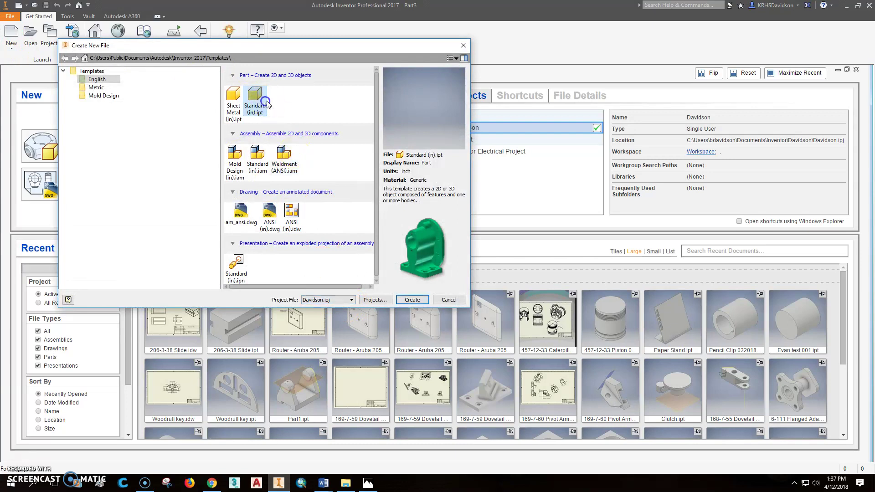
left_click(410, 300)
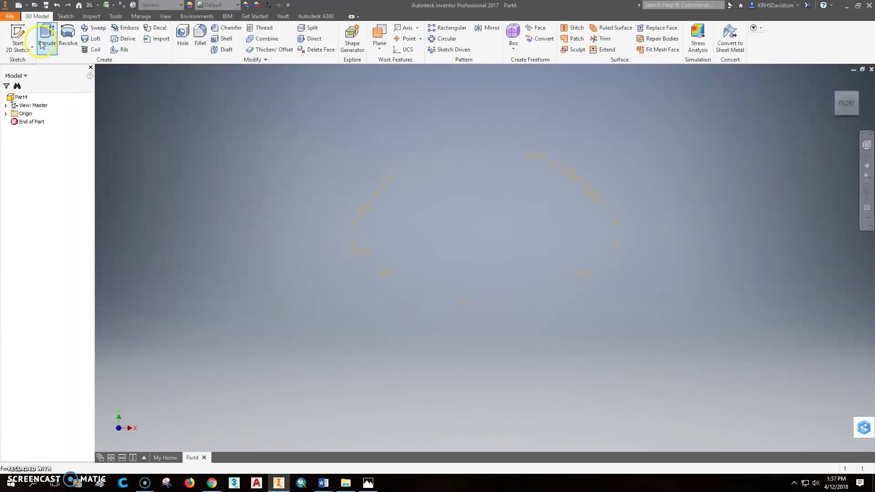
left_click(17, 38)
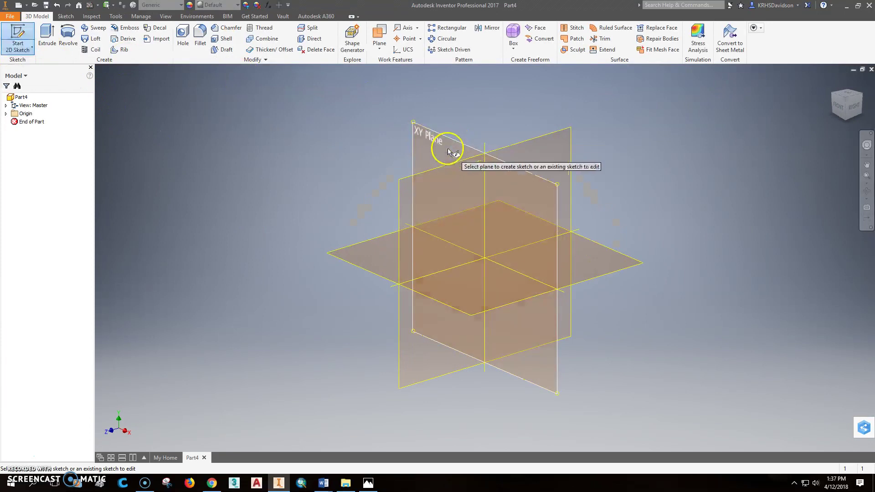
left_click(448, 152)
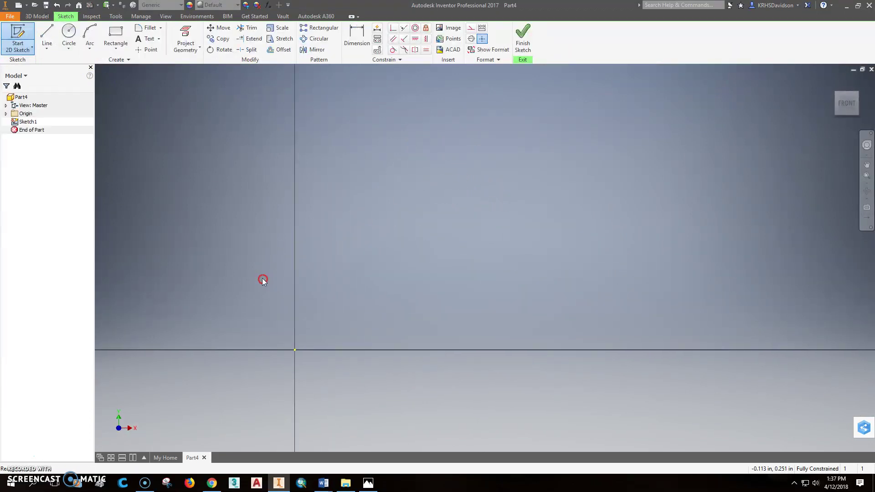
Sketch a rough, closed U-shaped profile of eight connected lines, about 1.66 in wide at the base, above and right of the origin
left_click(47, 36)
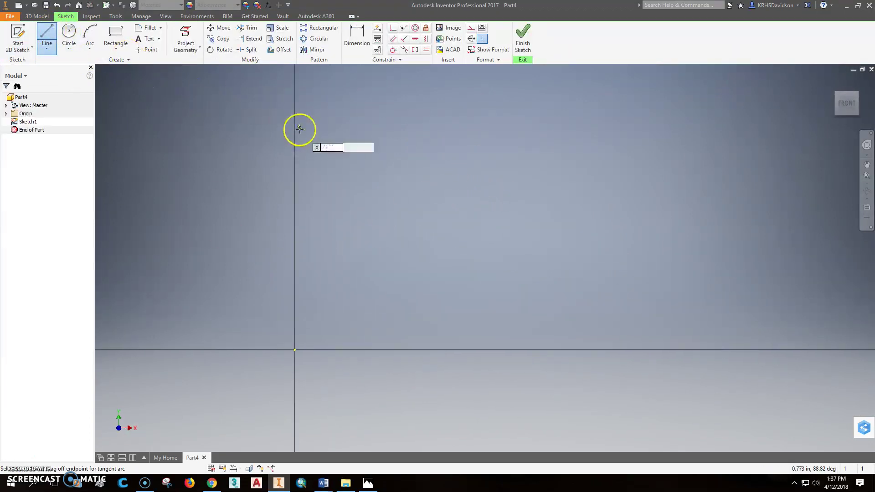
left_click(322, 103)
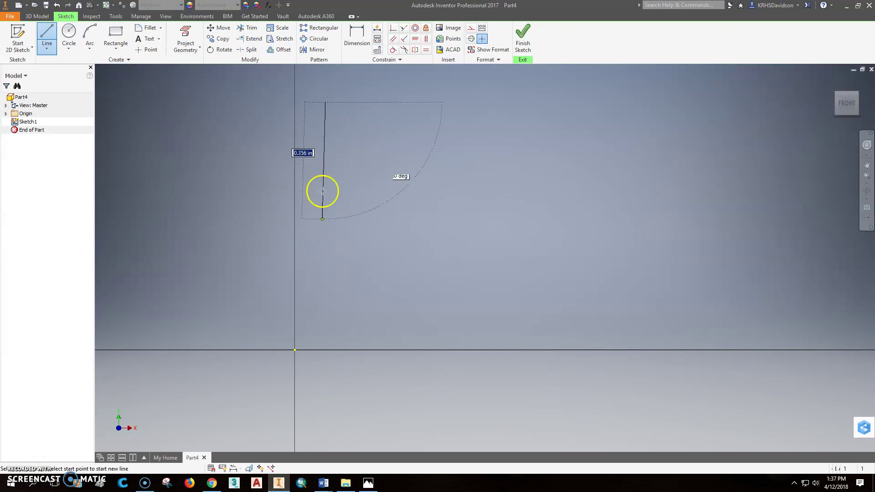
left_click(314, 324)
left_click(786, 333)
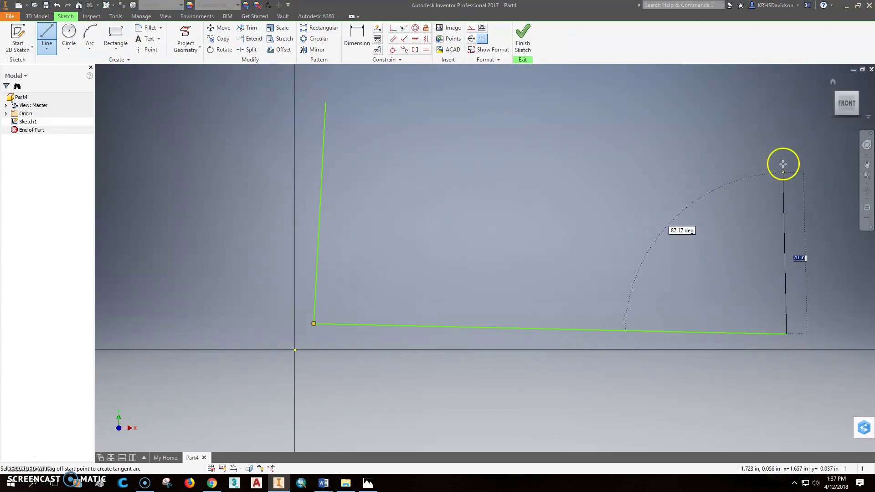
left_click(761, 103)
left_click(695, 105)
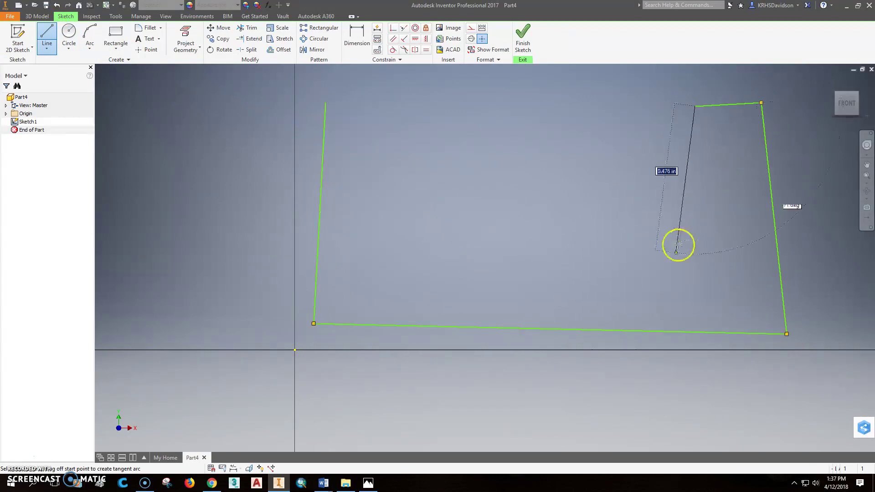
left_click(669, 290)
left_click(382, 284)
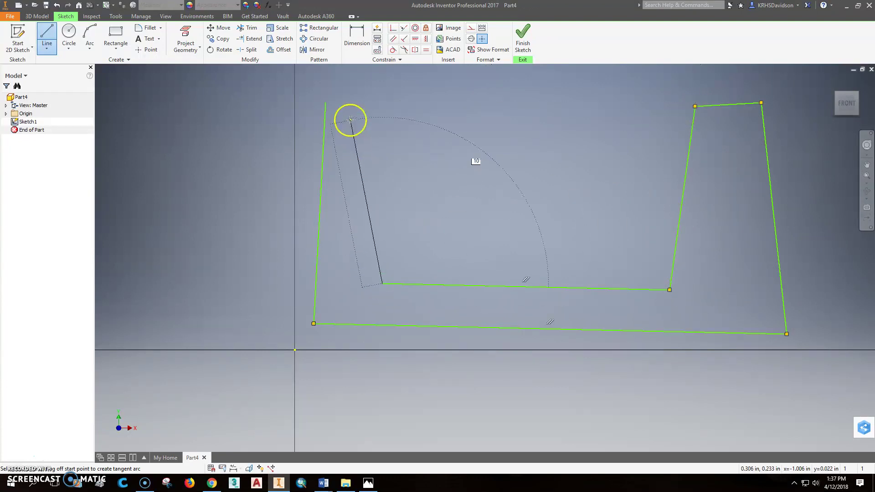
left_click(366, 98)
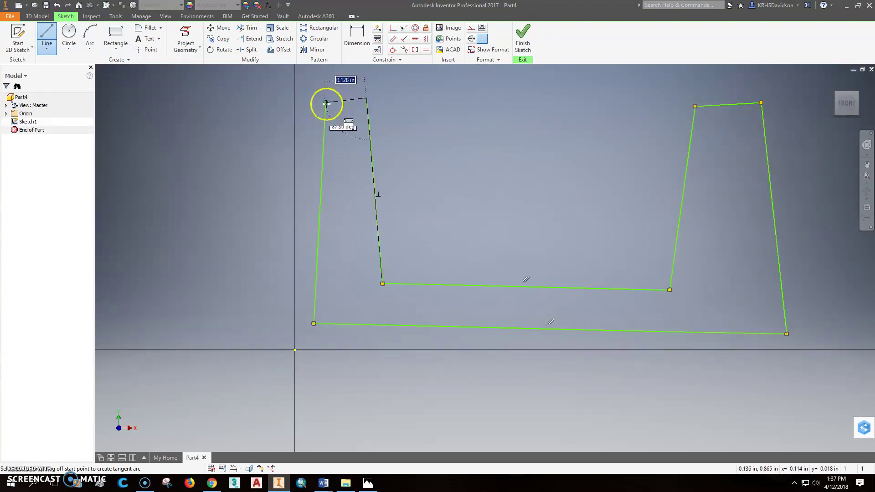
left_click(325, 102)
key("Escape")
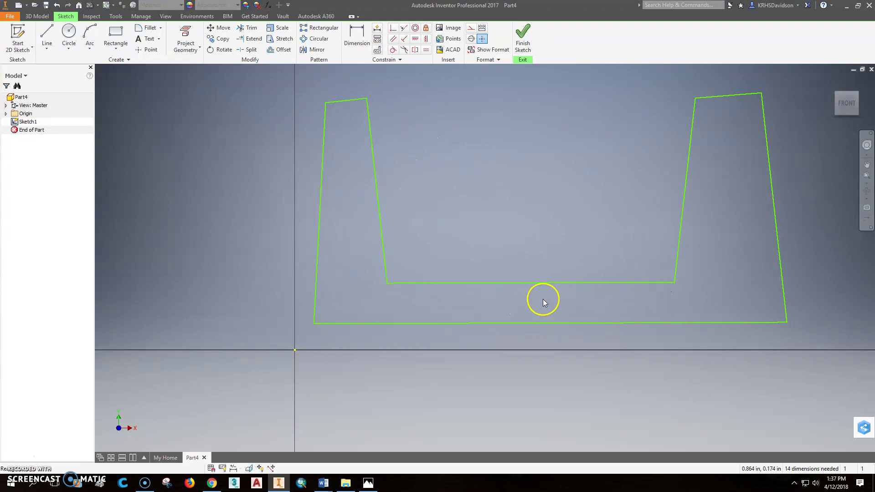
Make the profile's lower-left corner coincident with the sketch origin
middle_click_drag(543, 302, 492, 290)
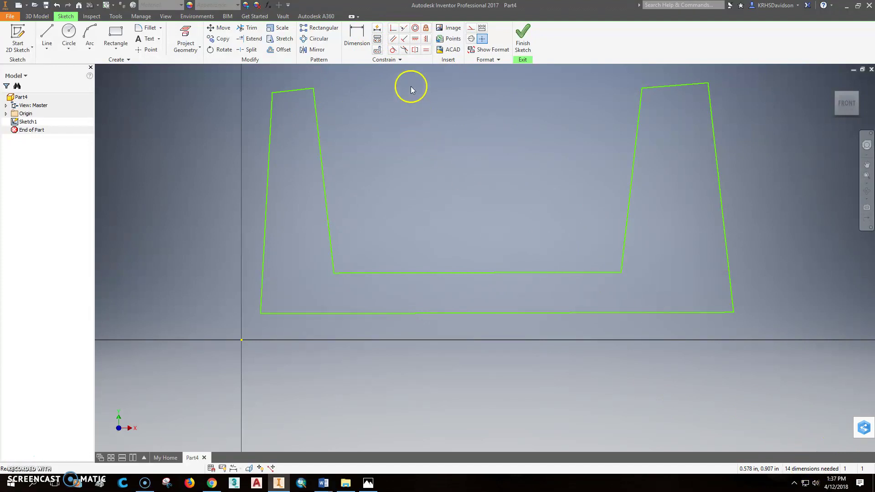
left_click(392, 31)
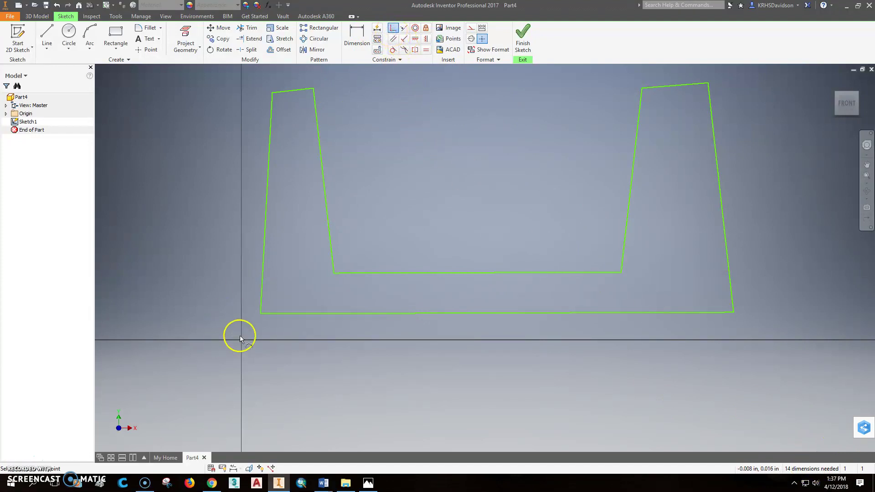
left_click(241, 340)
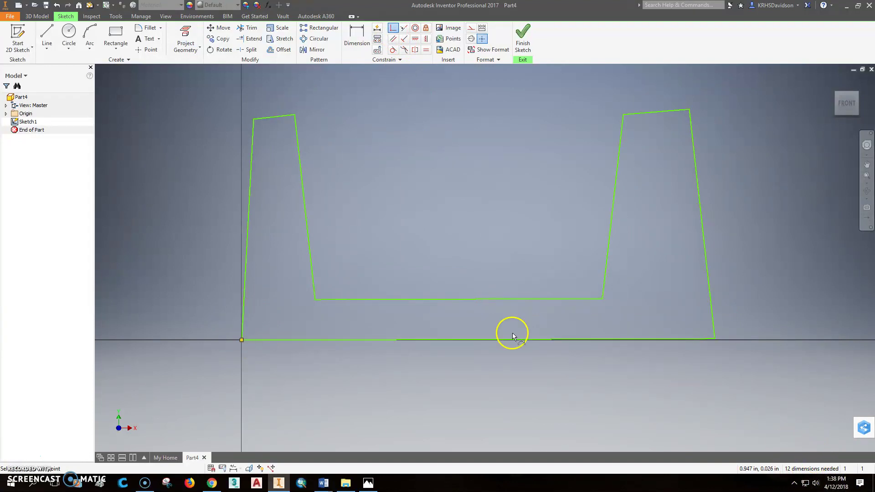
Constrain the left outer side perpendicular to the bottom line and make the bottom line horizontal
left_click(404, 40)
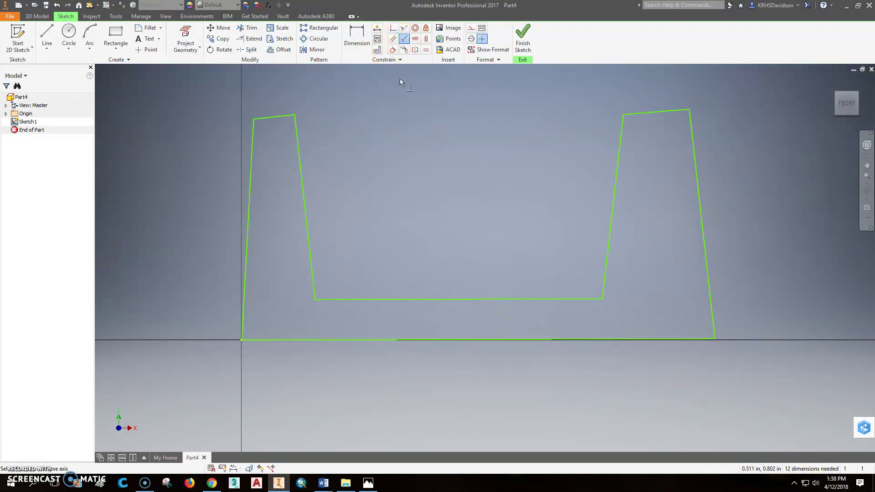
left_click(245, 323)
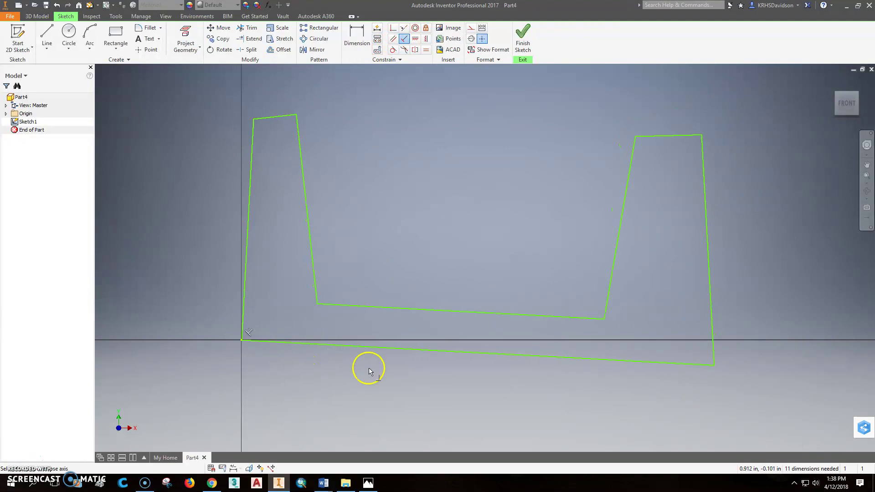
left_click(417, 41)
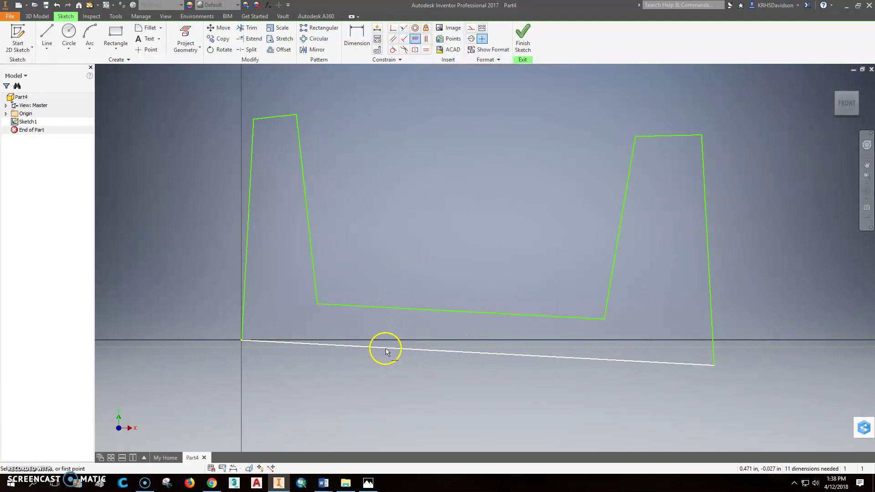
left_click(369, 350)
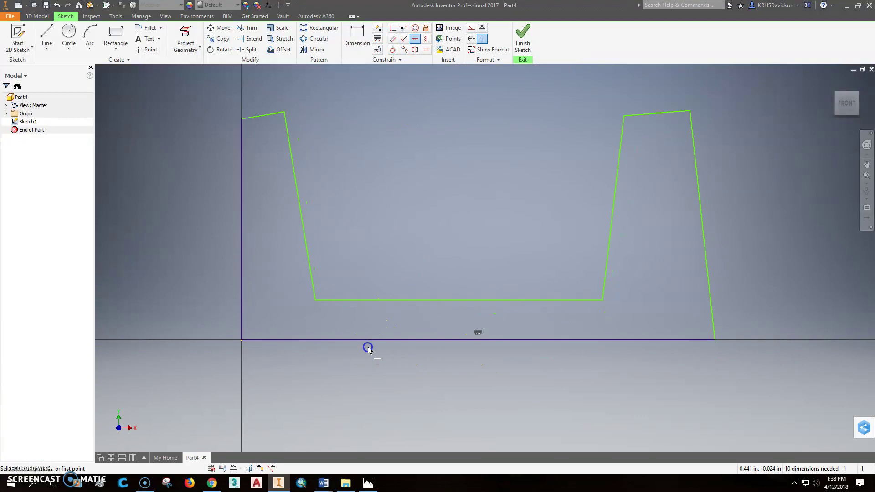
left_click(395, 300)
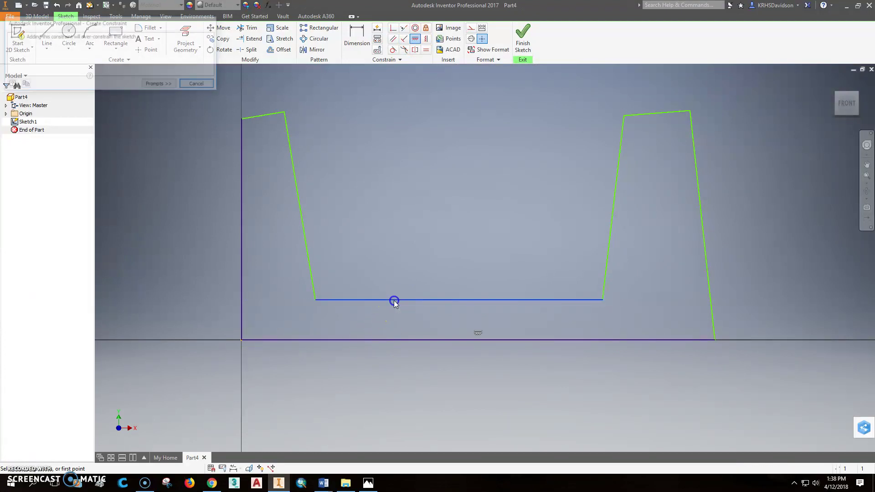
left_click(196, 84)
Square up the profile with perpendicular constraints at the upper-left outer corner, the right inner floor corner, and both upper corners of the right upright
left_click(405, 38)
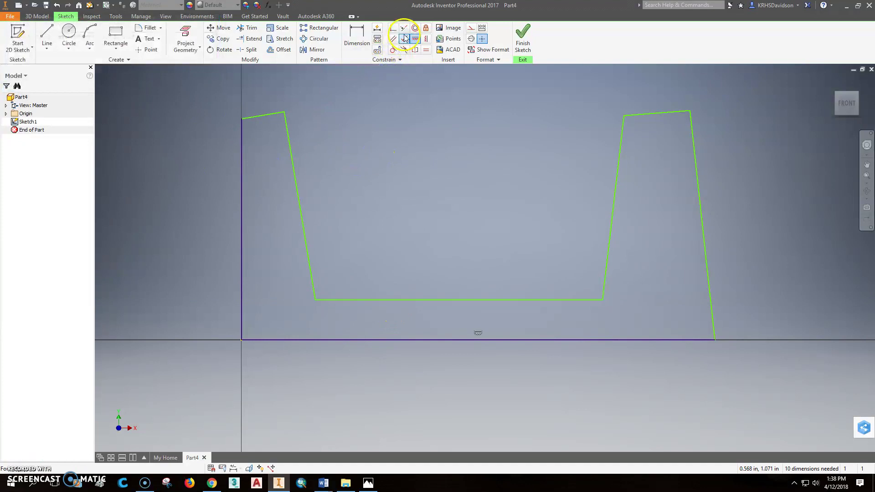
left_click(251, 116)
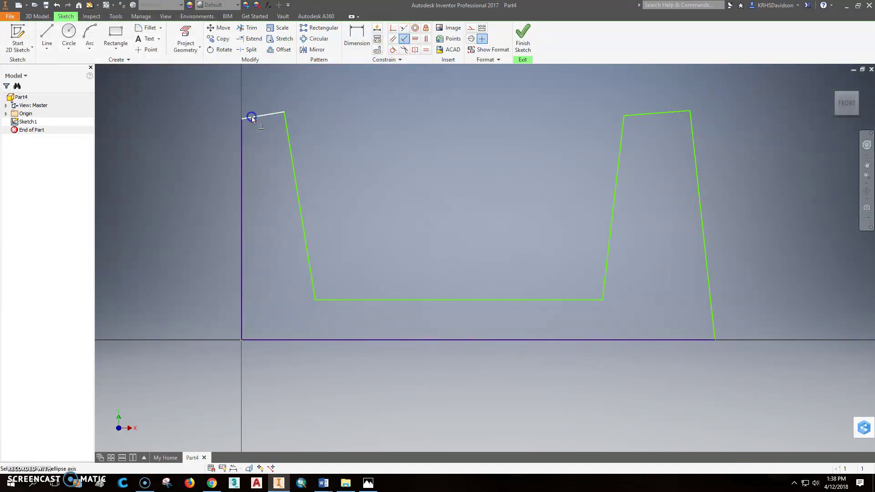
left_click(242, 130)
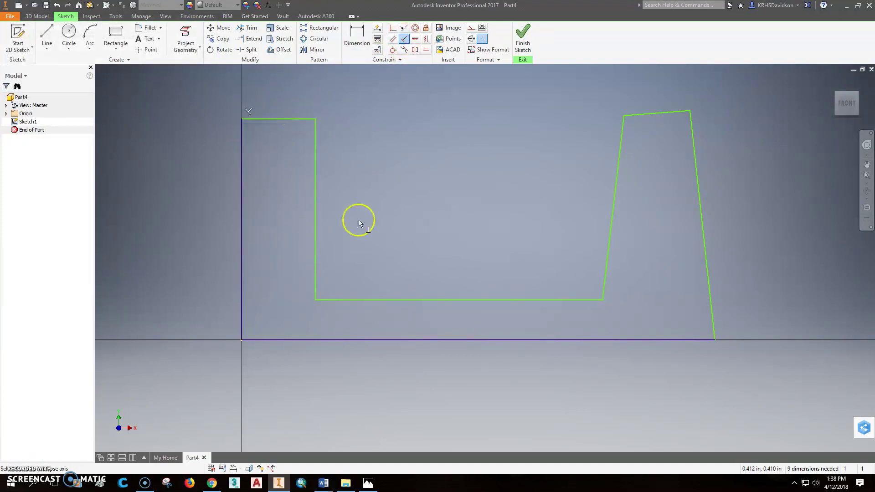
left_click(594, 300)
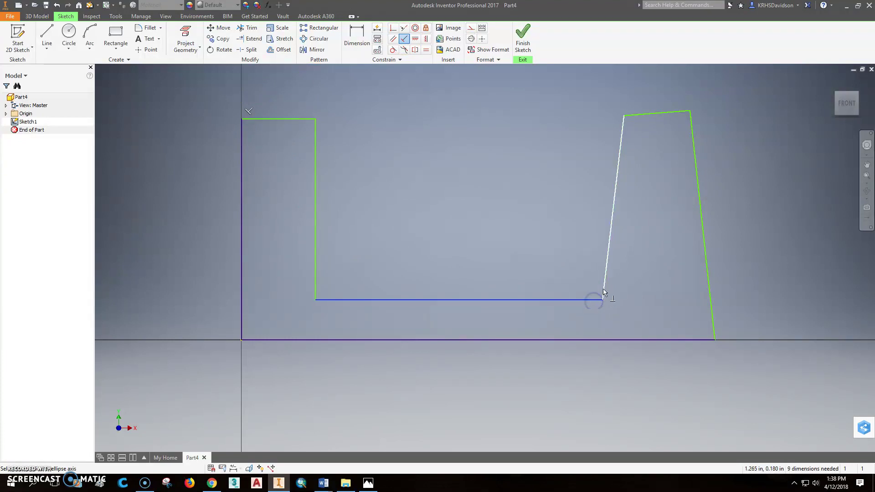
left_click(603, 290)
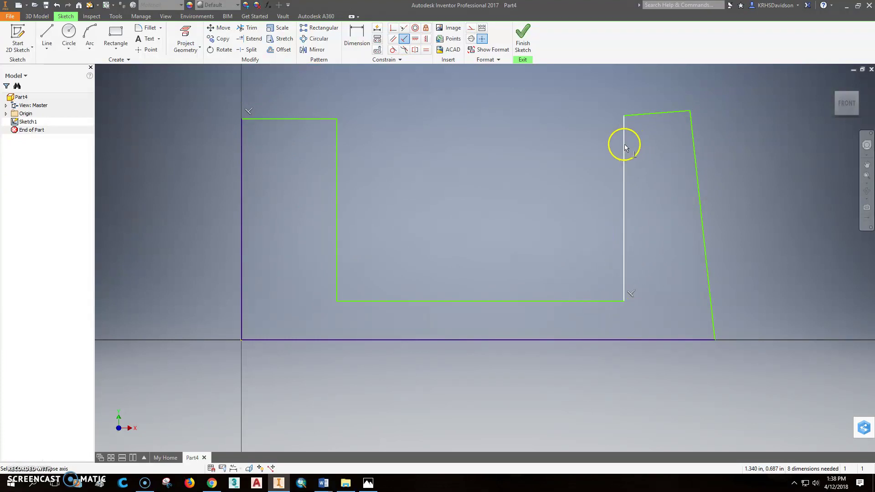
left_click(644, 114)
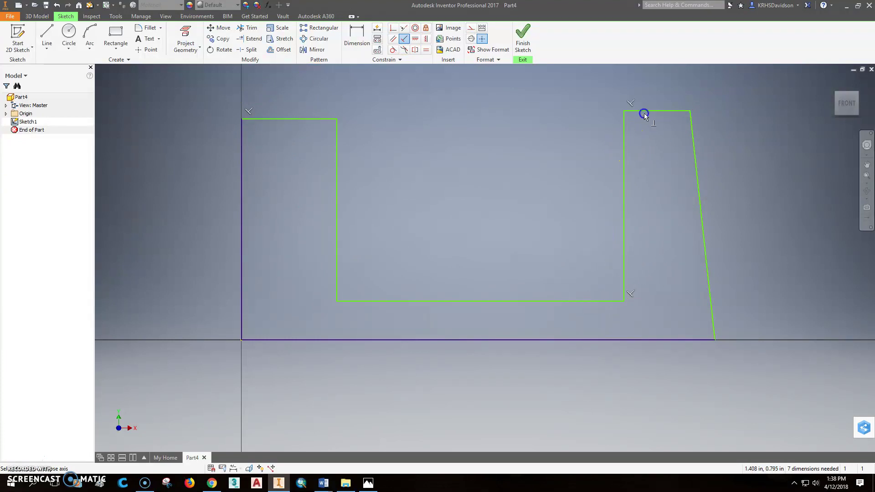
left_click(680, 110)
left_click(692, 130)
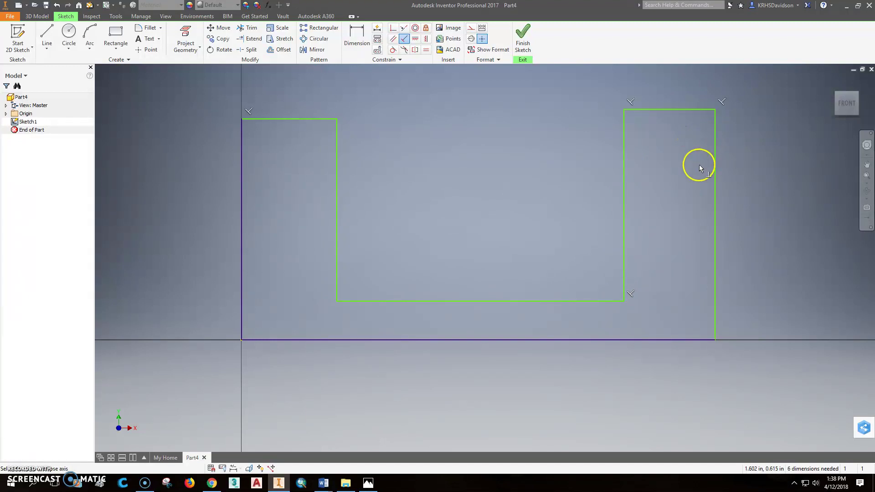
Make the top edges of the left and right uprights collinear and equal in length
left_click(403, 29)
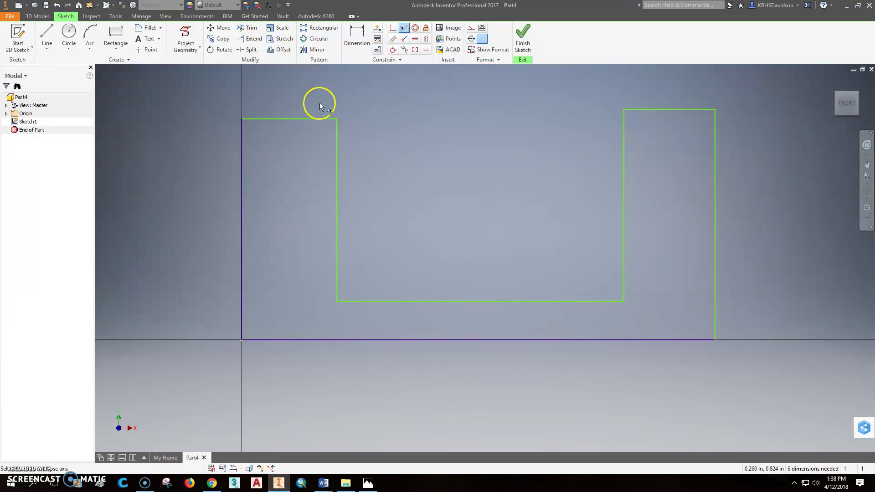
left_click(313, 119)
left_click(653, 110)
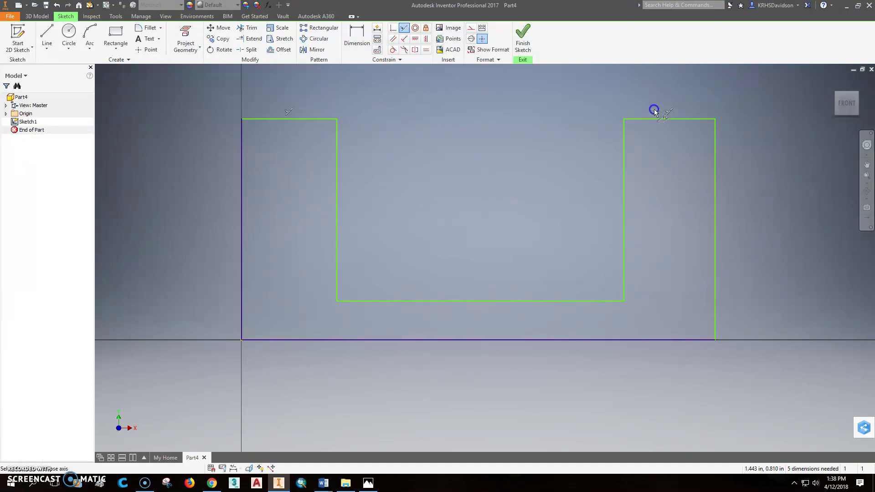
left_click(427, 50)
left_click(317, 117)
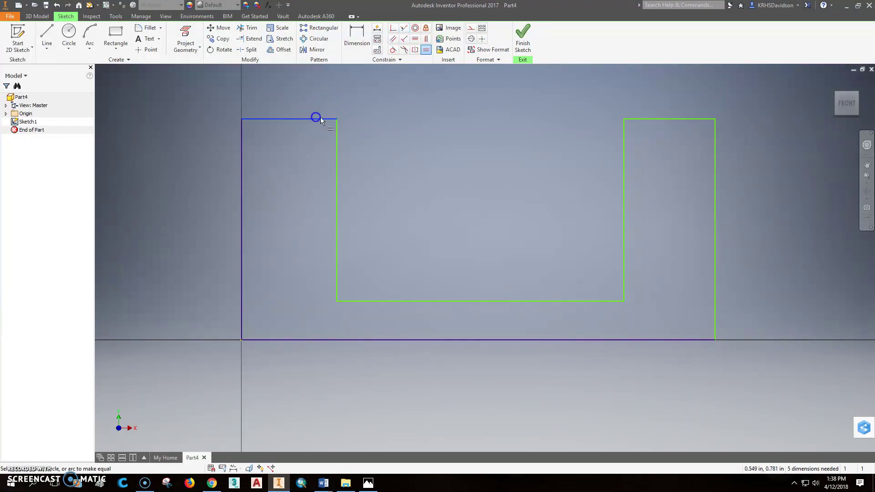
left_click(646, 119)
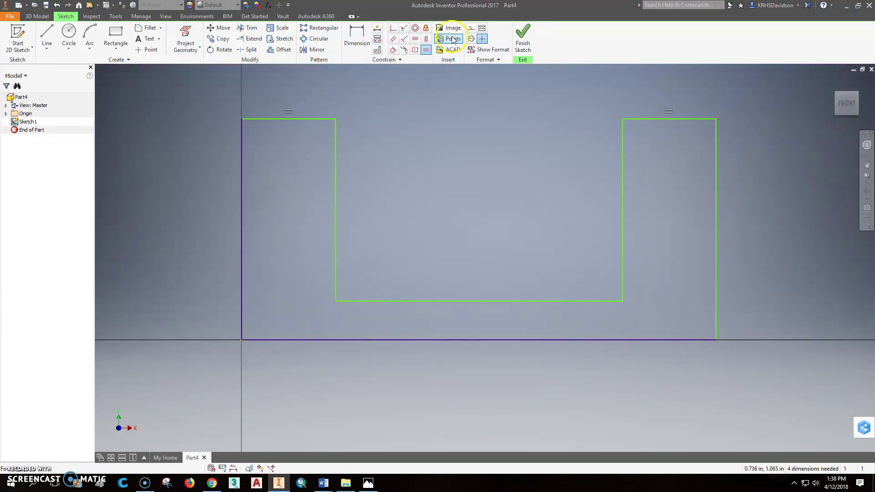
Try to constrain the two inner vertical lines of the U-shape to equal length
left_click(426, 51)
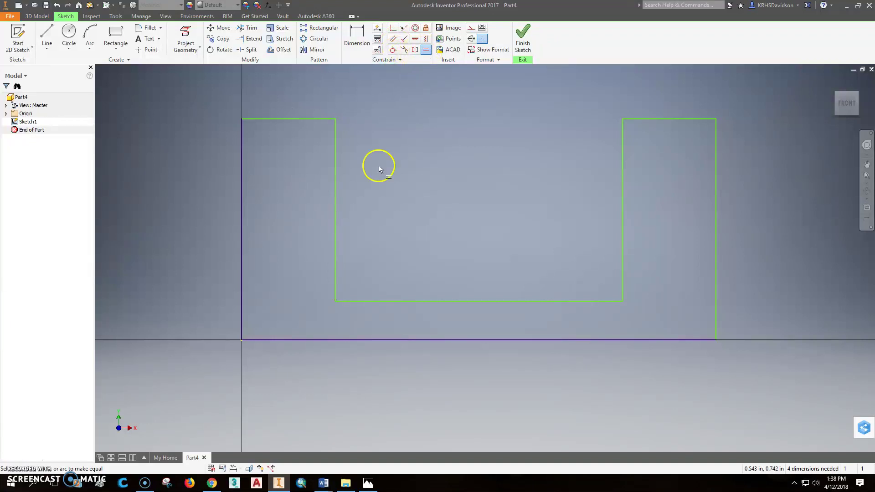
left_click(336, 209)
left_click(622, 199)
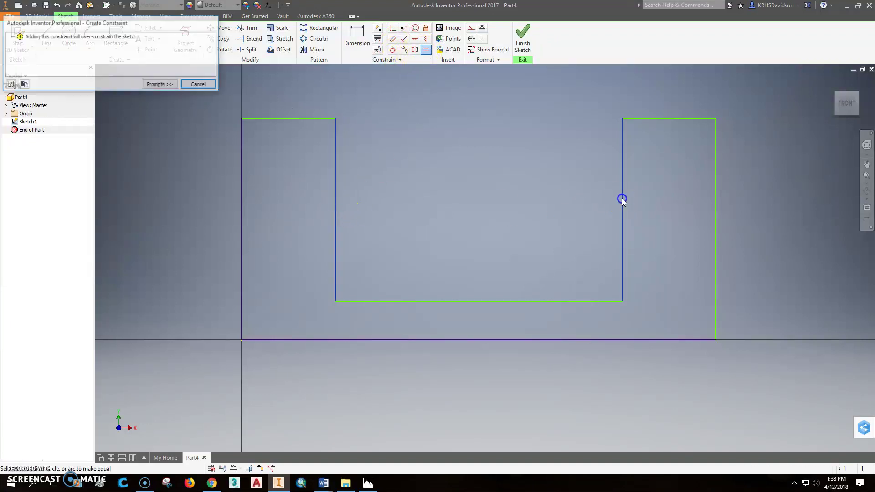
left_click(204, 85)
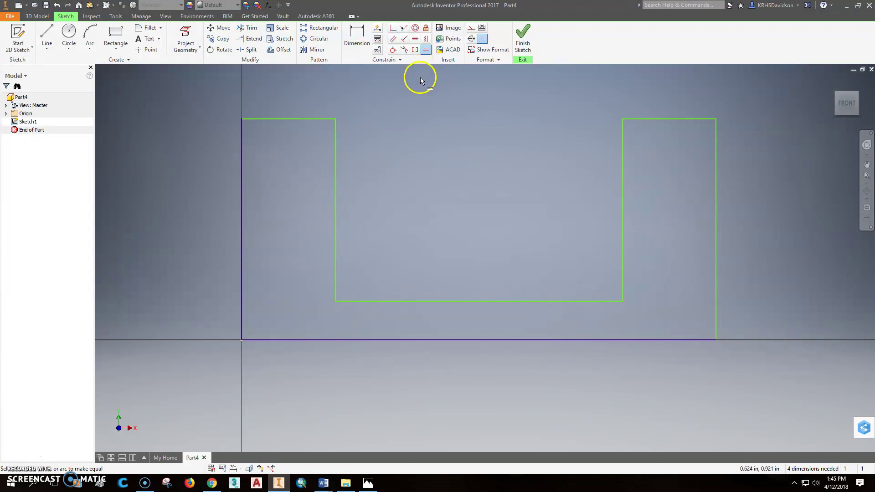
Dimension the height of the profile's left outer side as 2 in
left_click(356, 32)
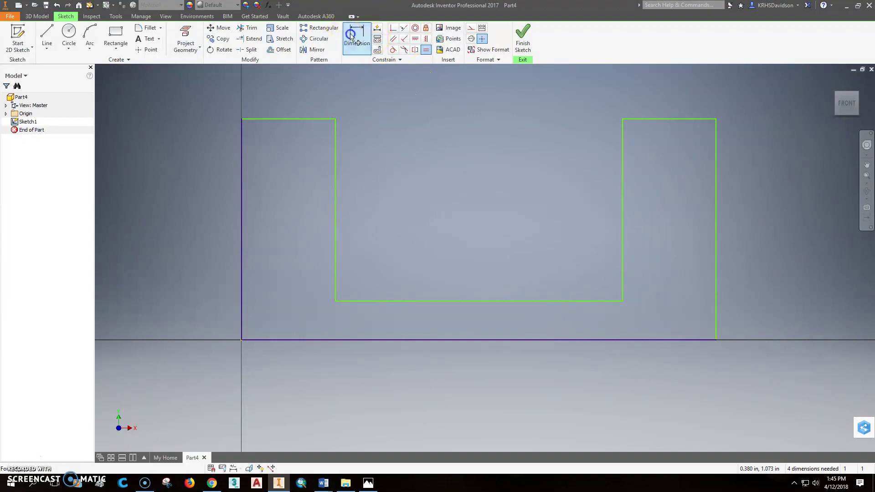
left_click(241, 236)
left_click(185, 223)
type("2")
key("Return")
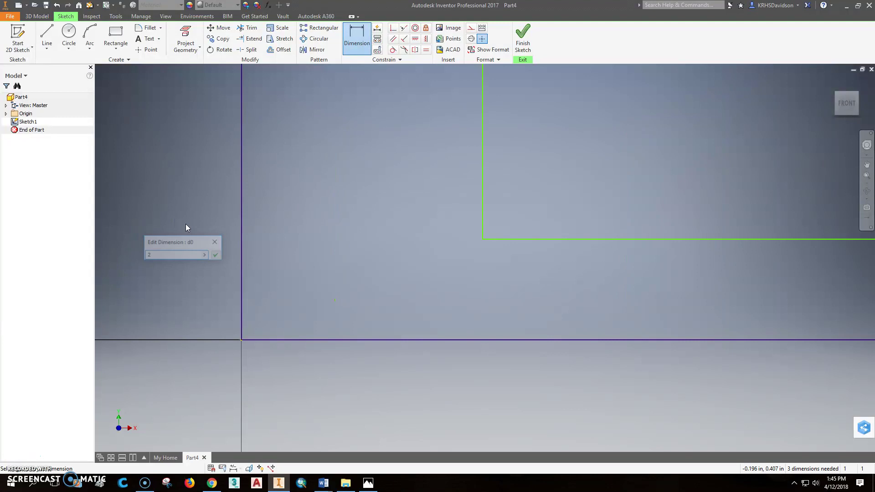
Dimension the top edge of the left upright as 0.5 in
scroll(292, 246, "up", 3)
middle_click_drag(395, 244, 326, 256)
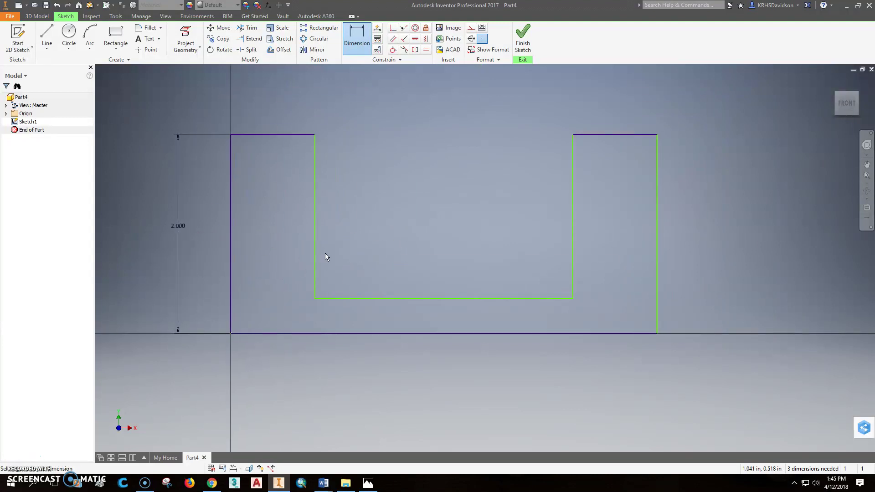
left_click(287, 134)
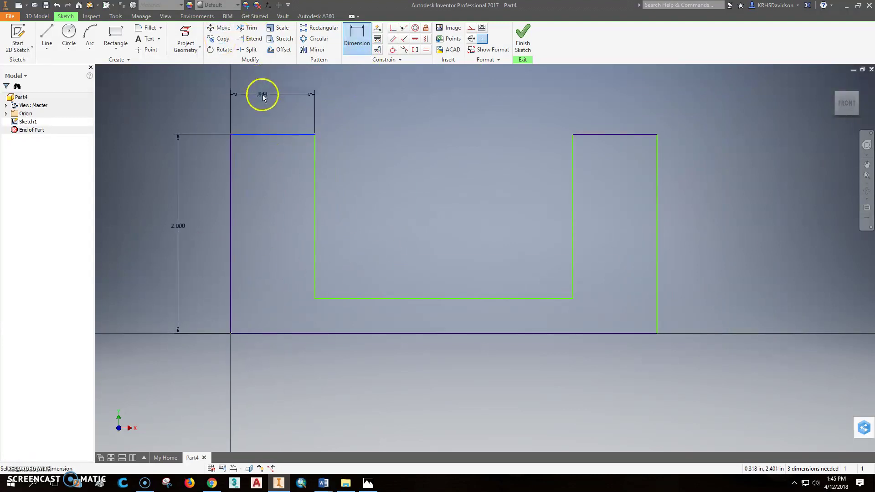
left_click(268, 92)
type(".5")
key("Return")
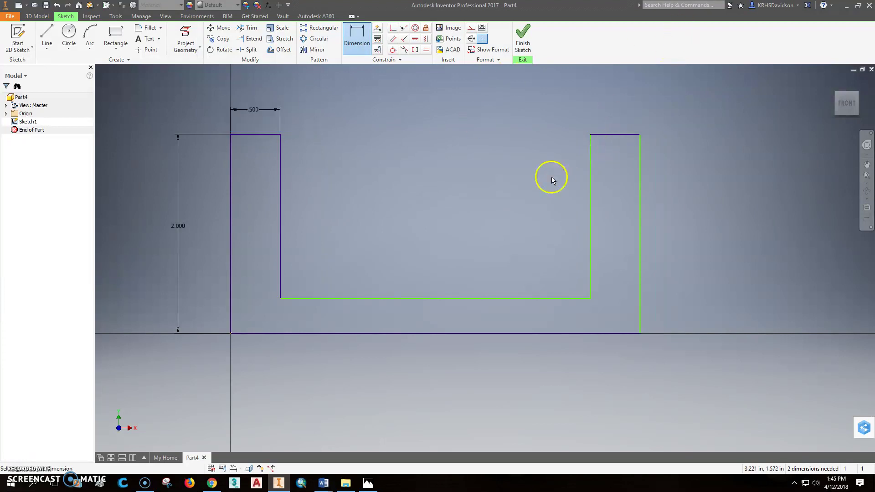
Dimension the overall length of the bottom line as 3.5 in
left_click(448, 329)
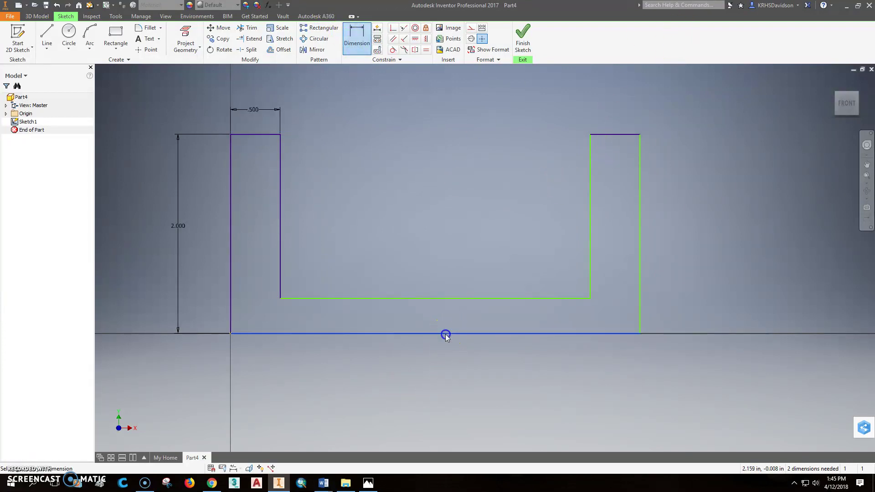
left_click(438, 381)
type("3.5")
key("Return")
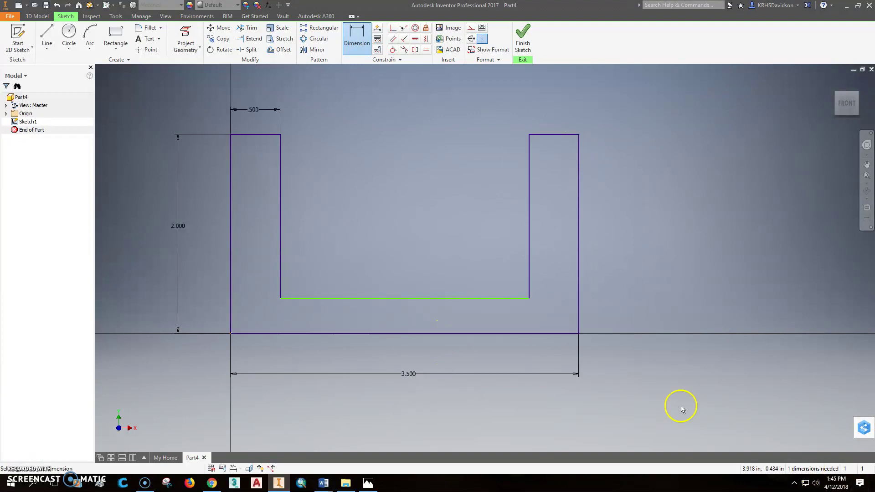
Dimension the floor thickness between the inner floor line and the bottom line, linking it to d1, the left upright's thickness dimension
left_click(397, 299)
left_click(397, 334)
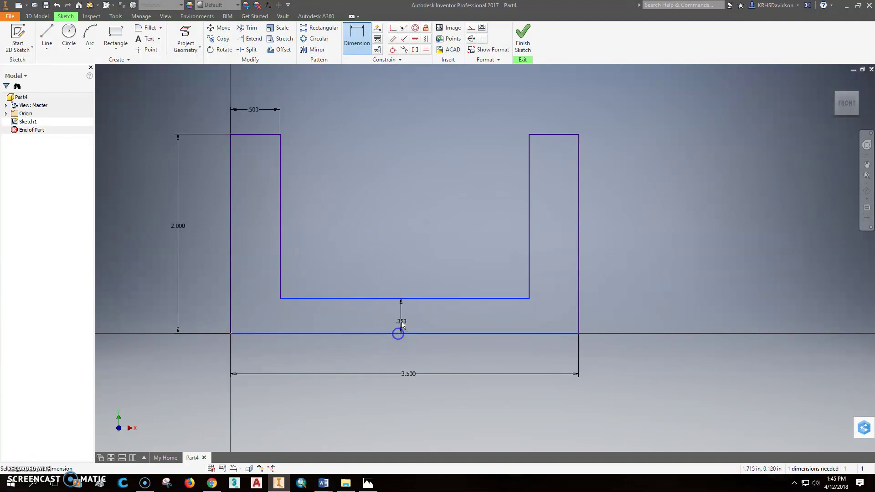
left_click(405, 315)
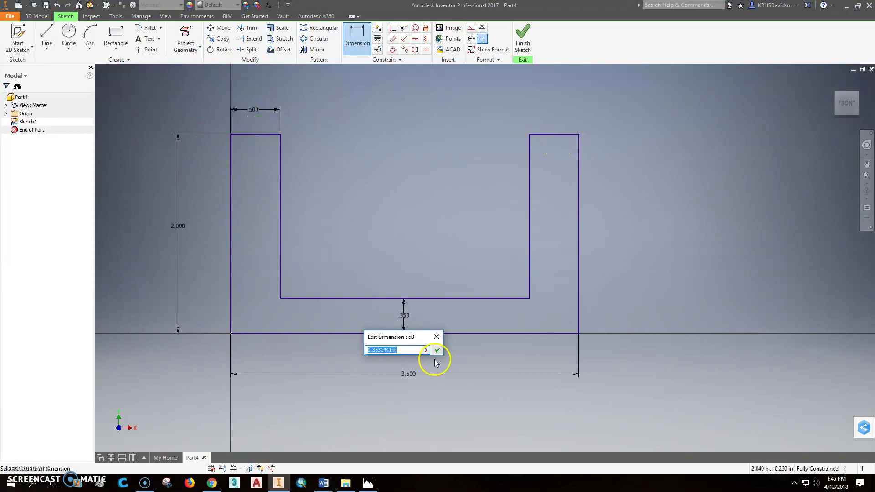
left_click(255, 111)
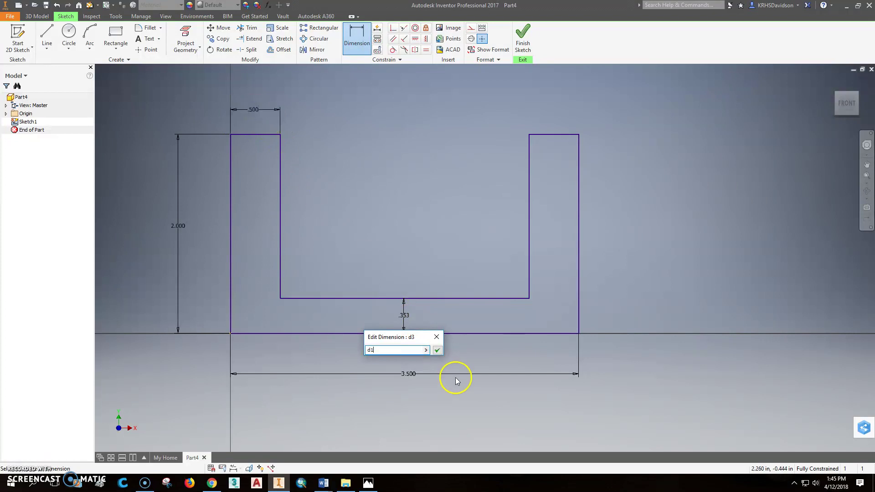
left_click(437, 350)
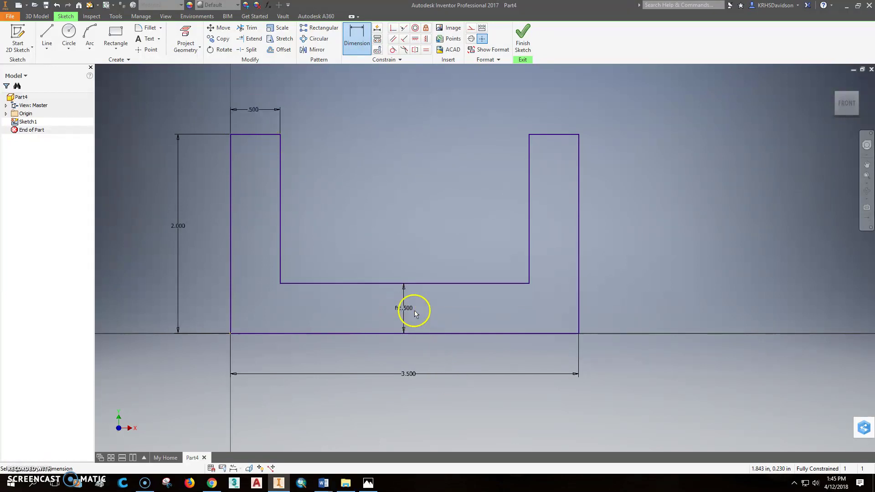
Set the left upright's thickness dimension to 0.75 in to test the linked floor thickness
left_click(252, 110)
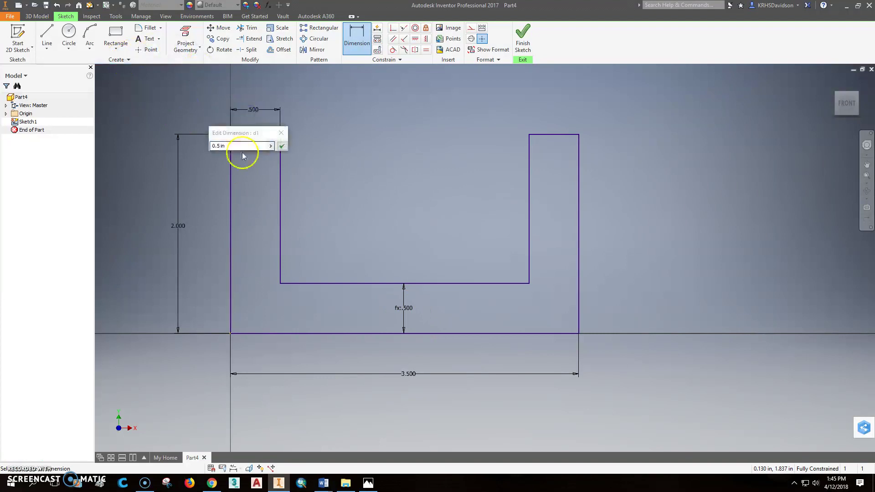
left_click(215, 146)
double_click(217, 146)
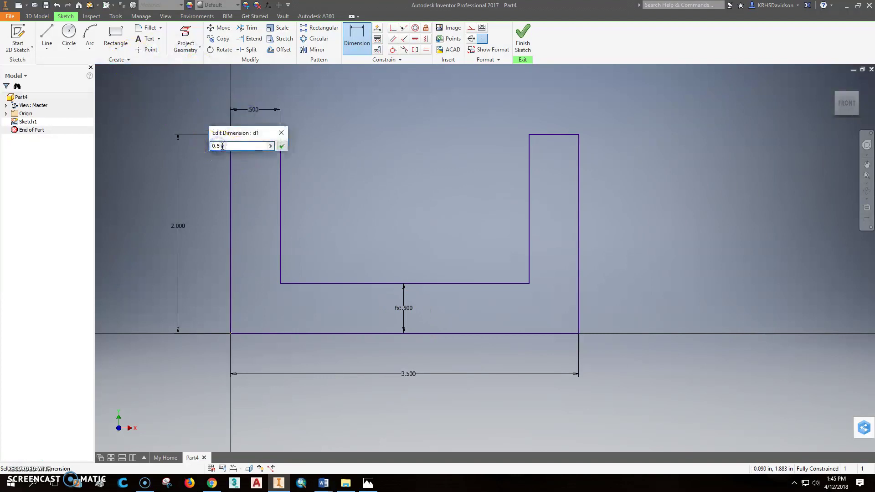
type("0.75")
left_click(281, 146)
left_click(404, 299)
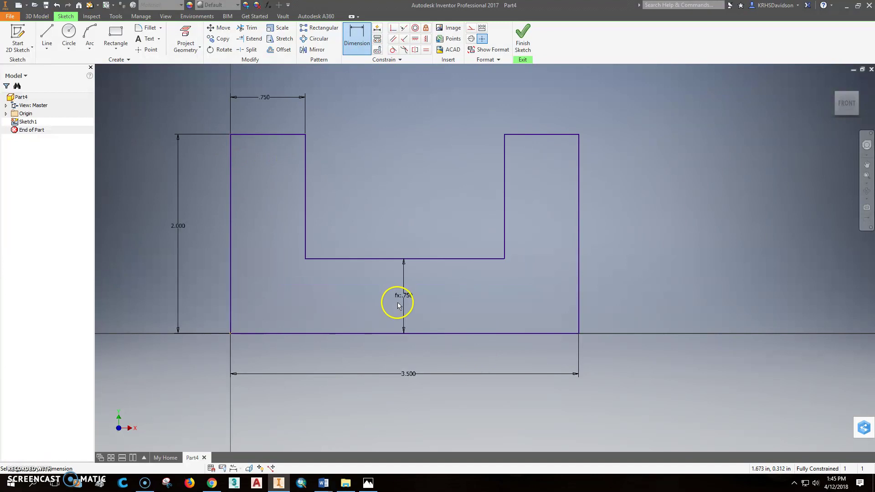
Set the left upright's thickness dimension back to 0.5 in
left_click(265, 97)
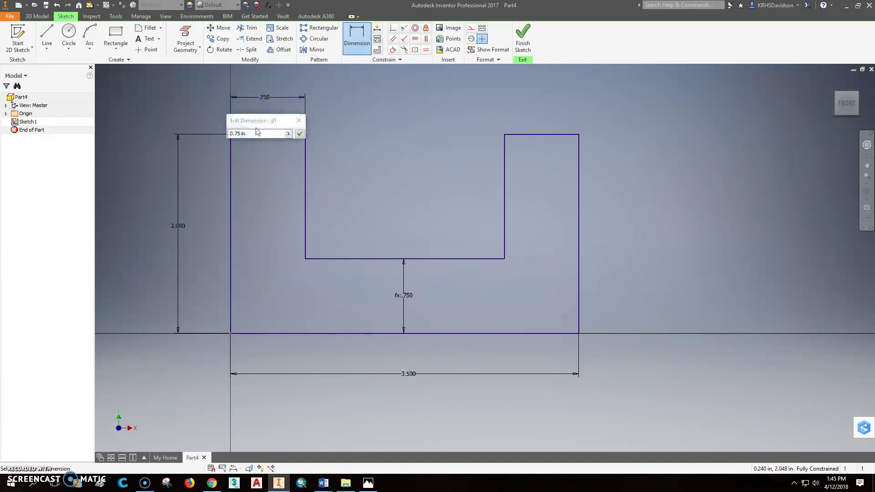
left_click(236, 133)
double_click(237, 133)
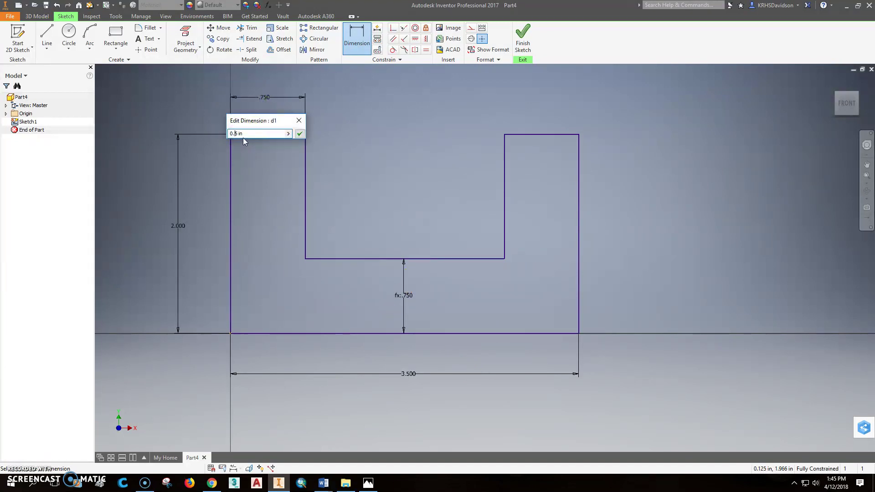
left_click(299, 134)
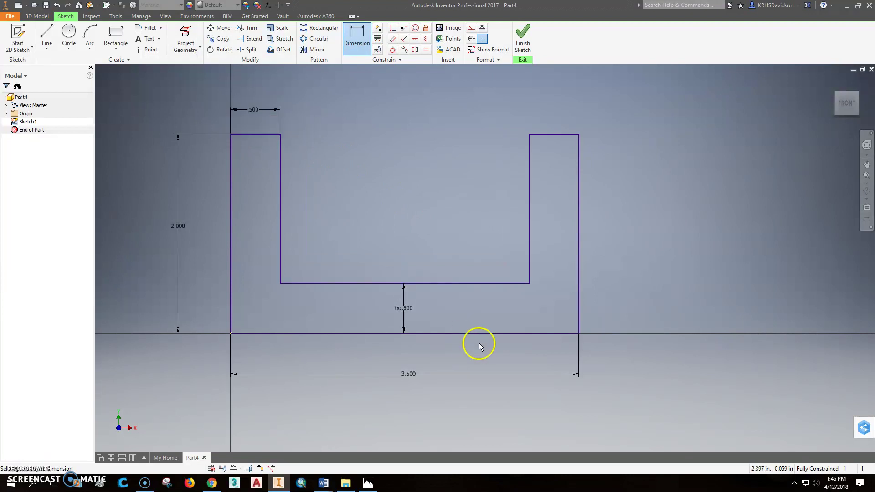
Finish the sketch and extrude the U-shaped profile 2 in backward, using Direction 2
left_click(520, 43)
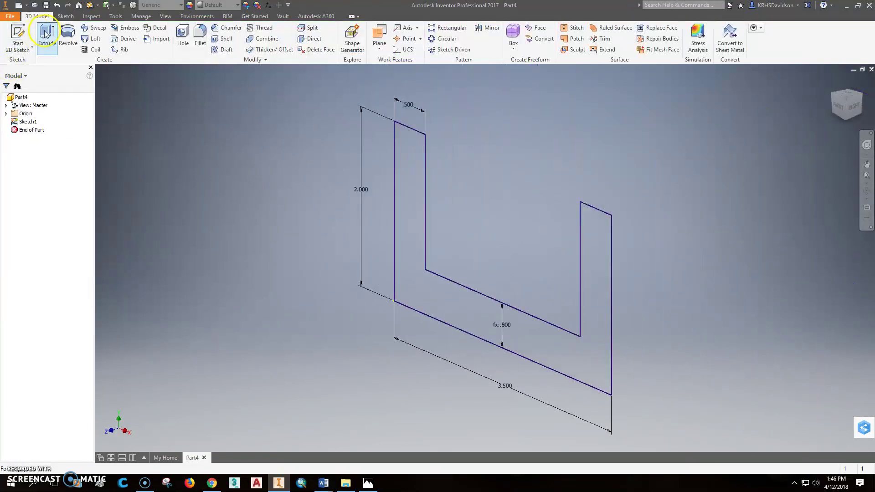
left_click(47, 37)
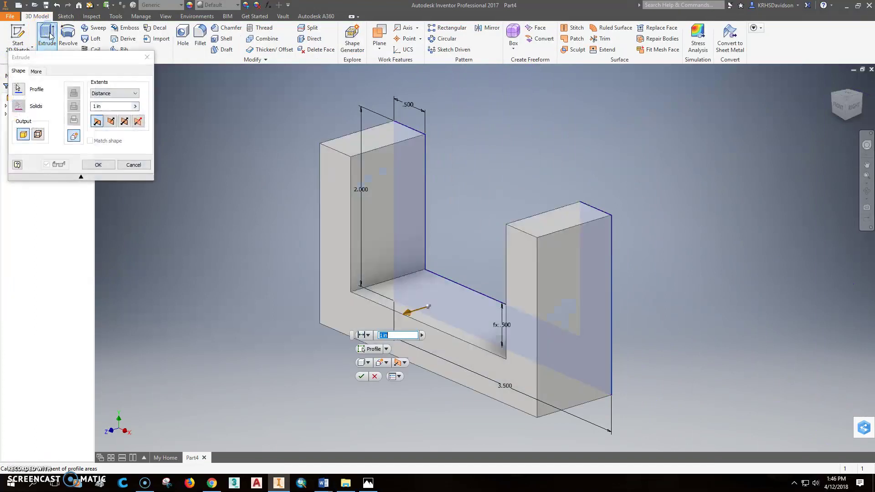
left_click(111, 121)
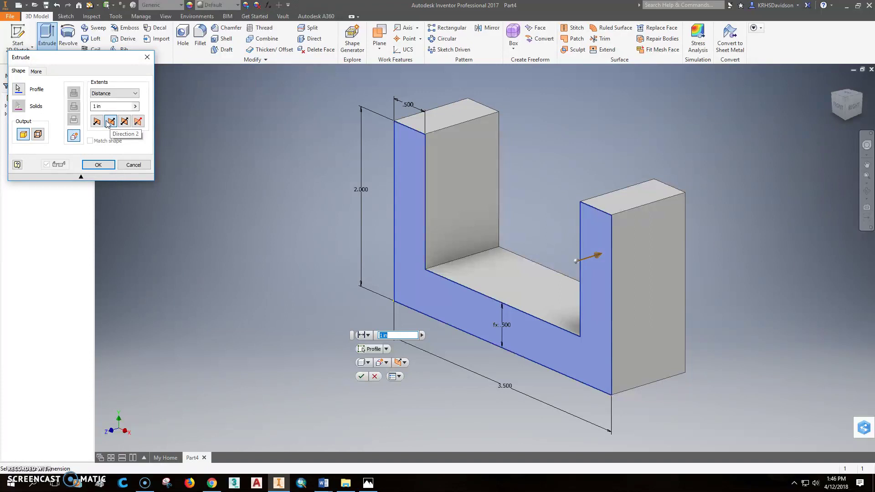
left_click(375, 334)
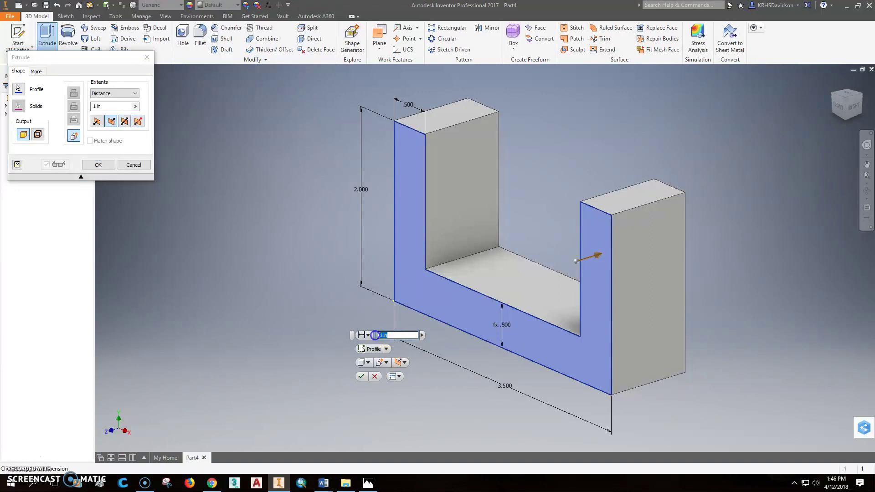
left_click(362, 376)
Start a sketch on the inner face of the left upright and project that face's outline into it
right_click(474, 199)
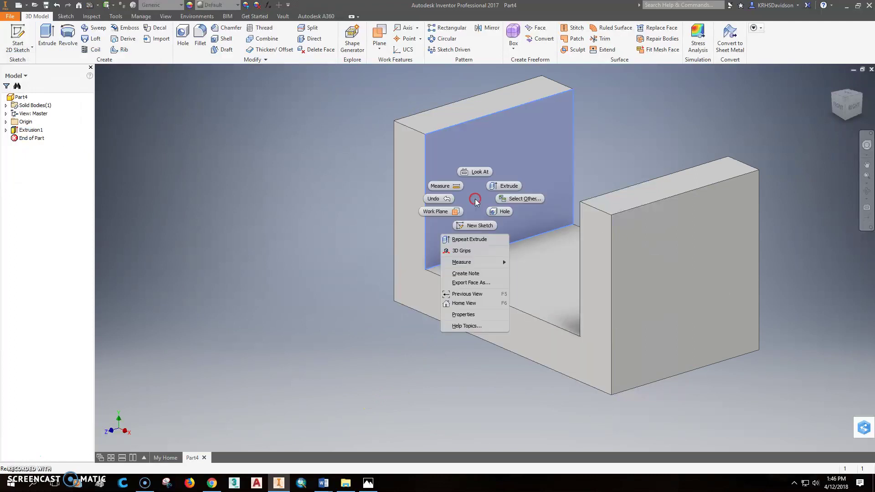
left_click(477, 225)
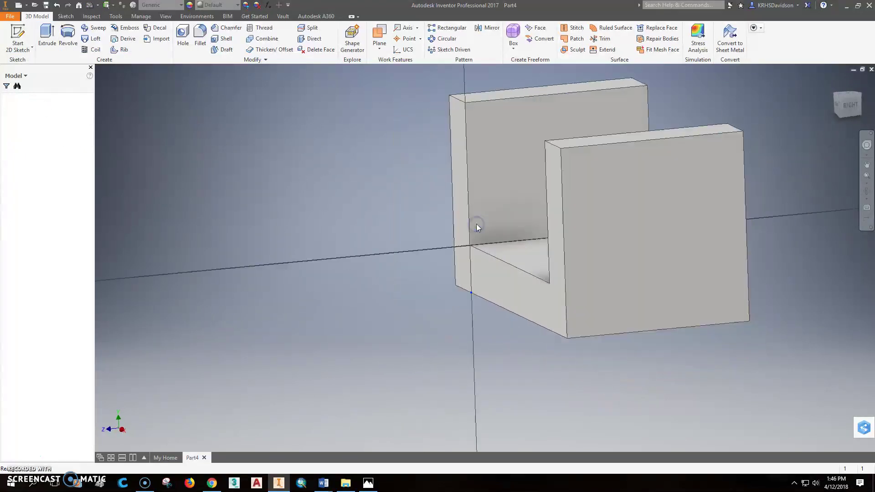
left_click(837, 98)
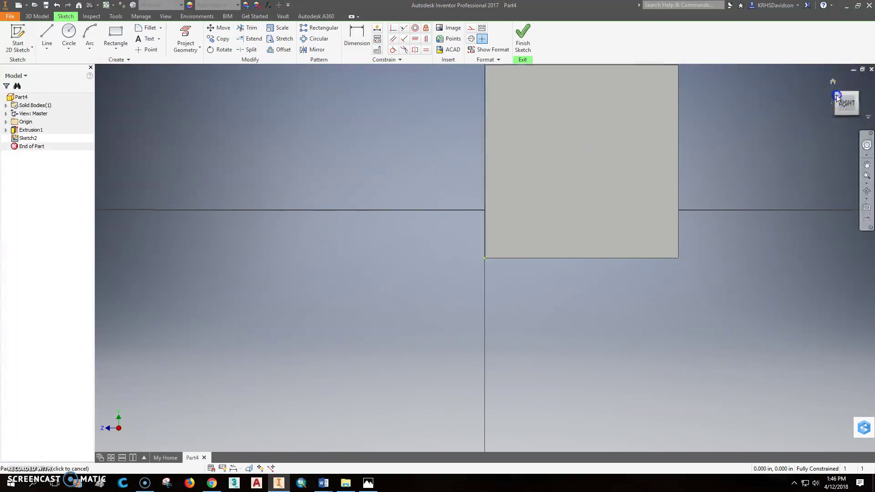
left_click(127, 47)
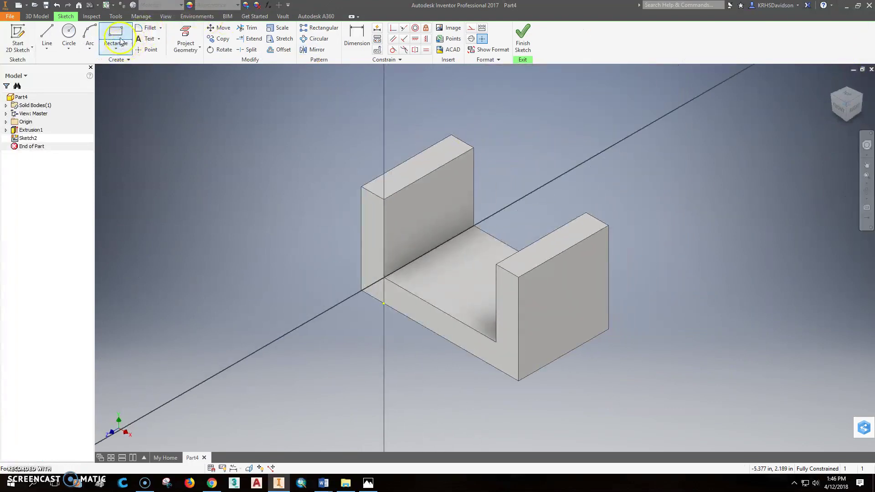
left_click(187, 32)
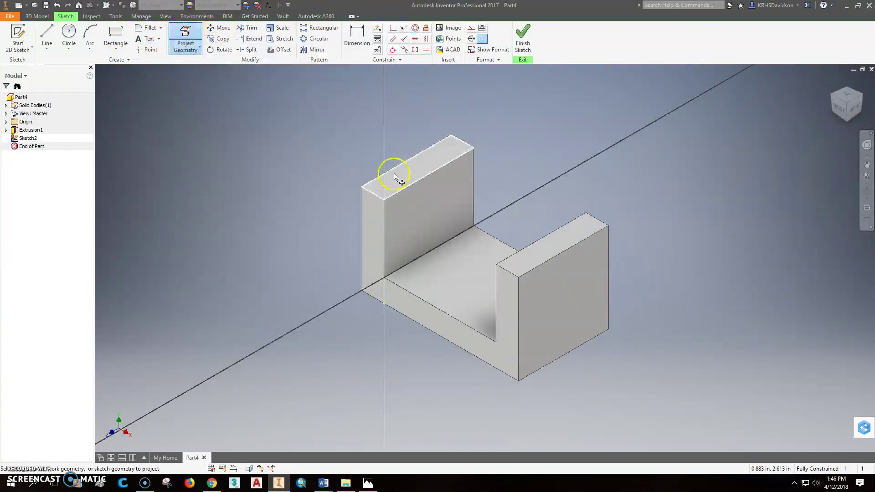
left_click(419, 204)
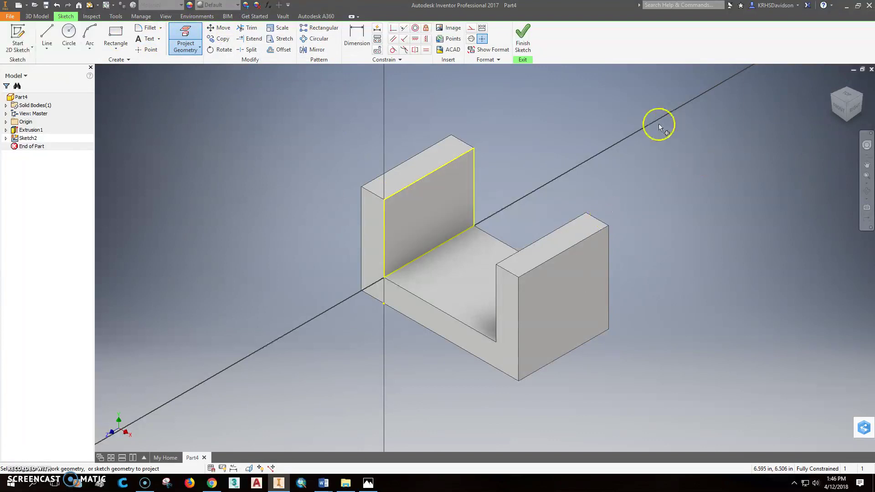
Orient the view square to the left upright's inner face and slice the graphics at the sketch plane
right_click(441, 208)
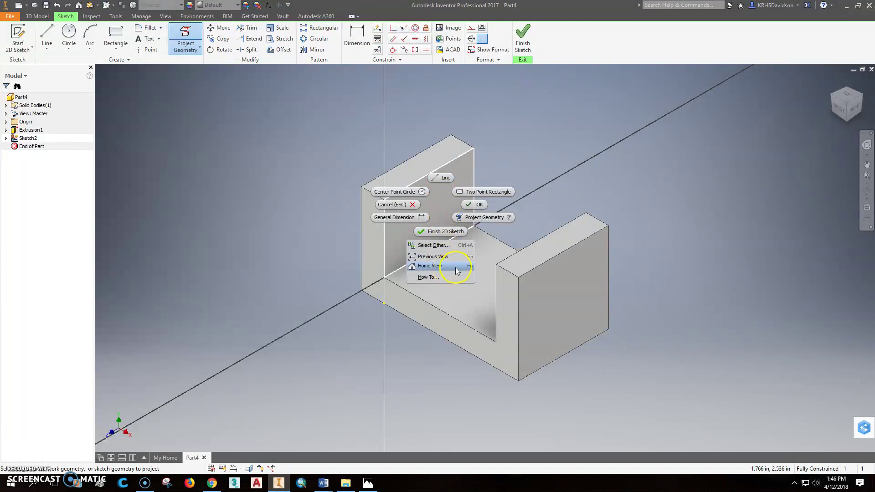
left_click(720, 201)
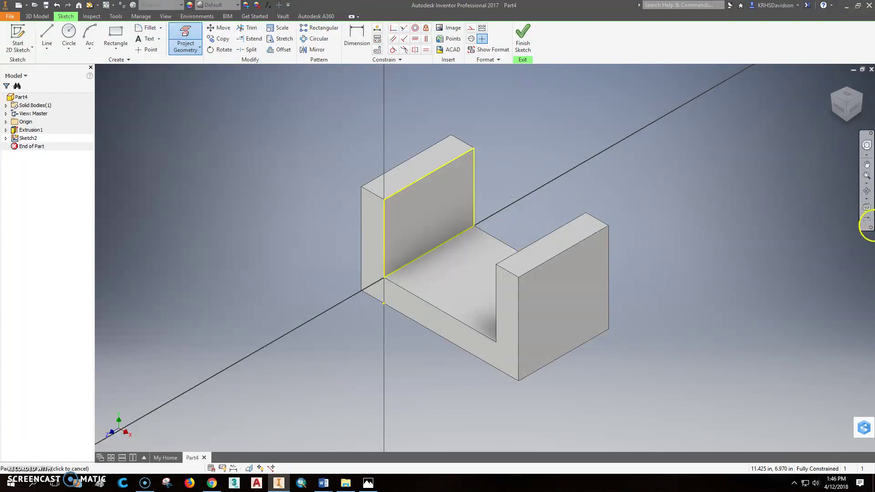
left_click(866, 208)
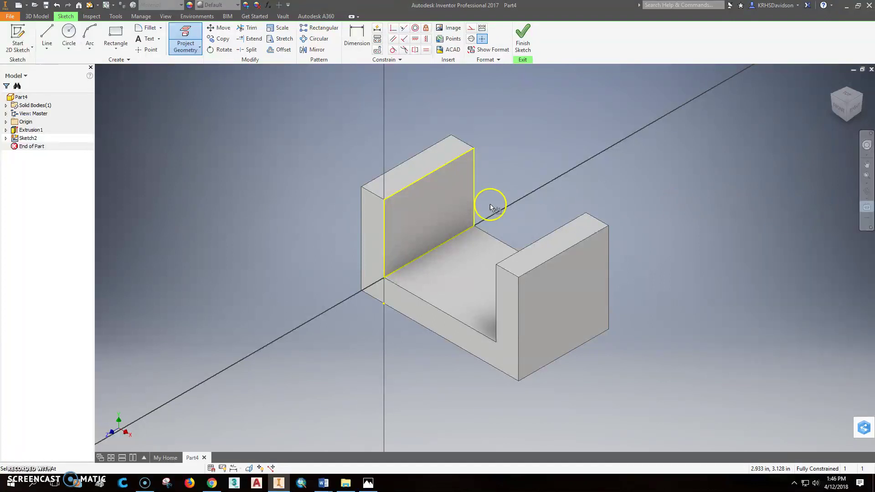
left_click(450, 207)
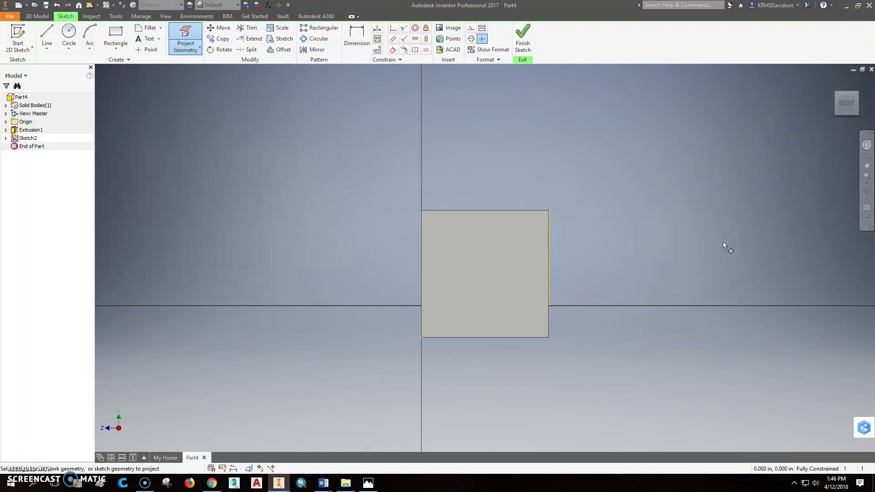
left_click(594, 351)
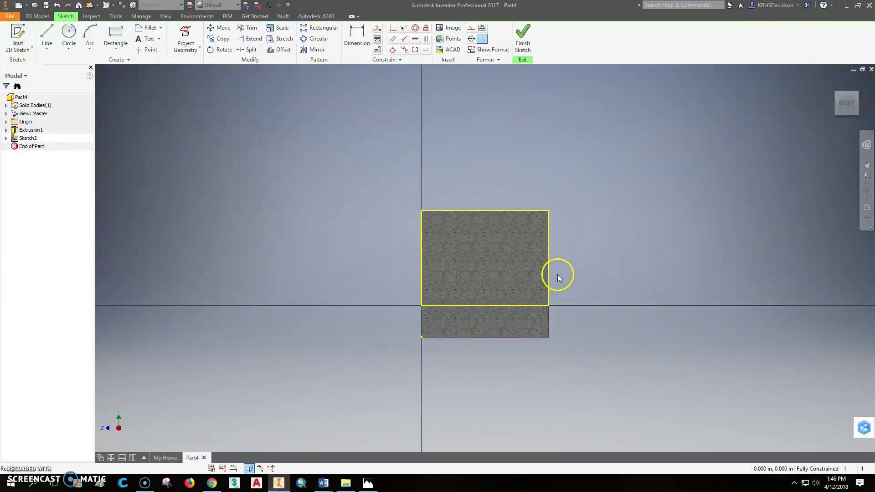
Sketch a two-point rectangle about 0.83 in wide and 0.75 in high near the middle of the projected face outline
scroll(518, 257, "up", 3)
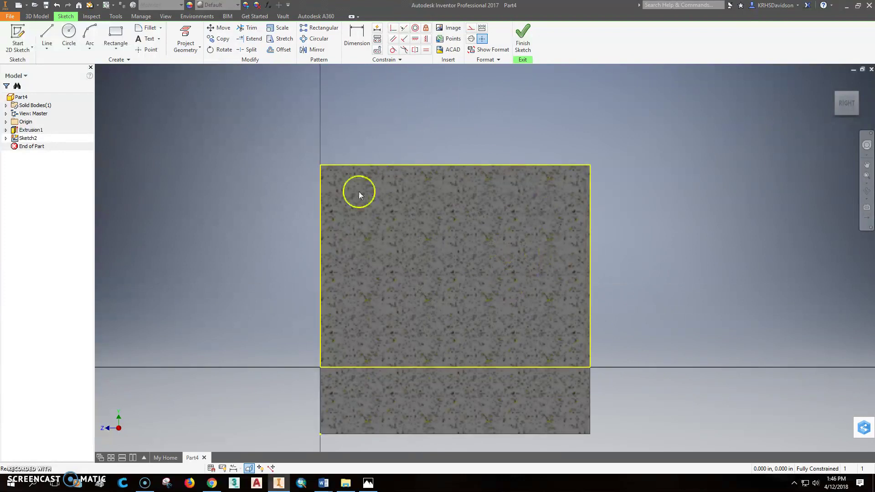
left_click(115, 35)
left_click(397, 209)
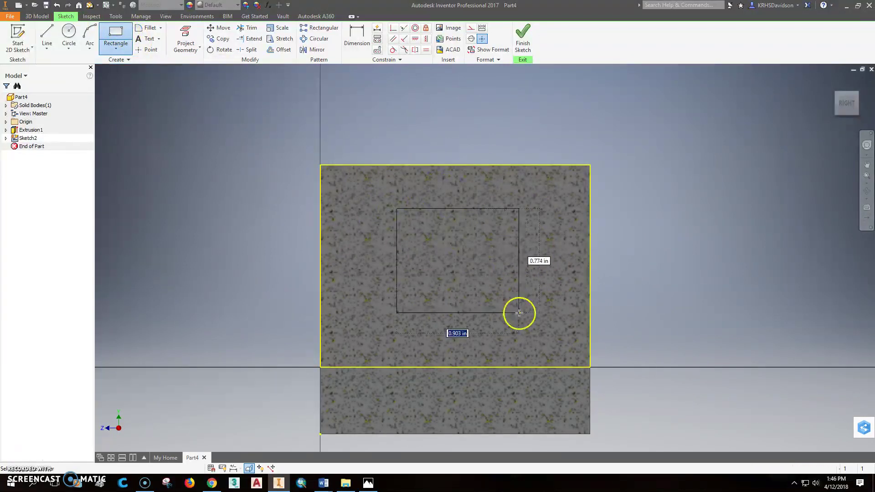
left_click(509, 310)
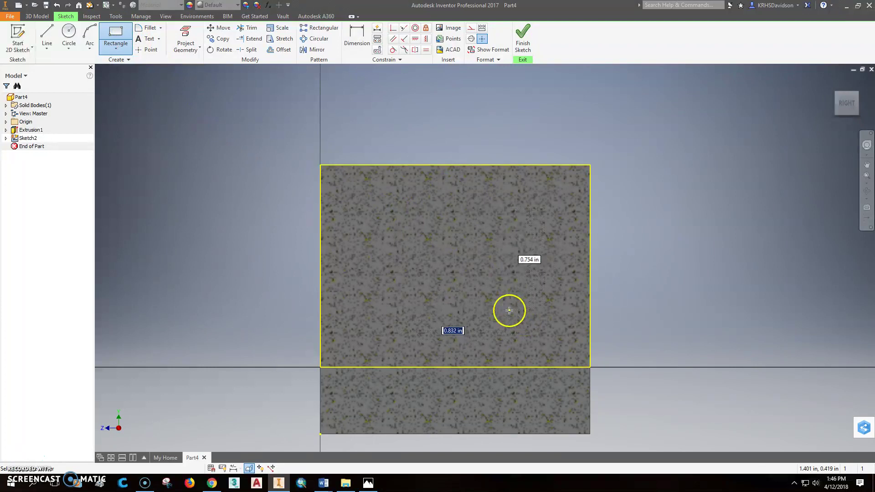
Constrain two adjacent sides of the sketched rectangle to be equal and dimension its upper side to 1 in
left_click(426, 50)
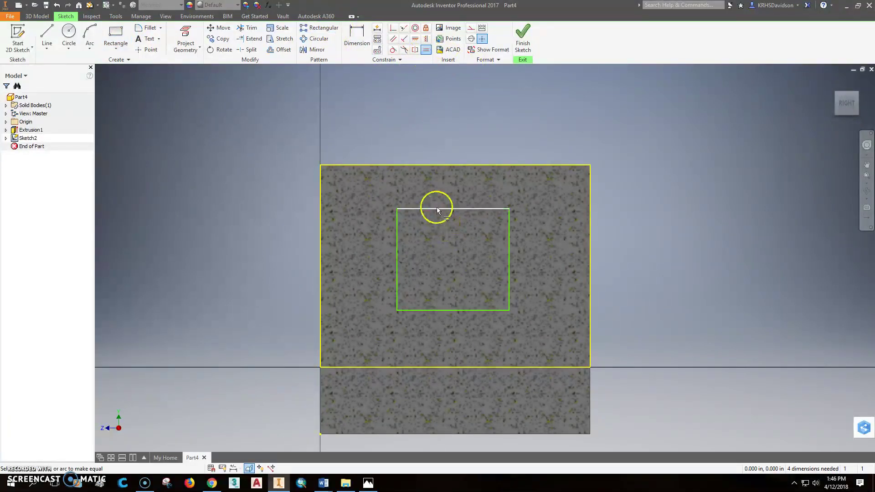
left_click(435, 209)
left_click(398, 237)
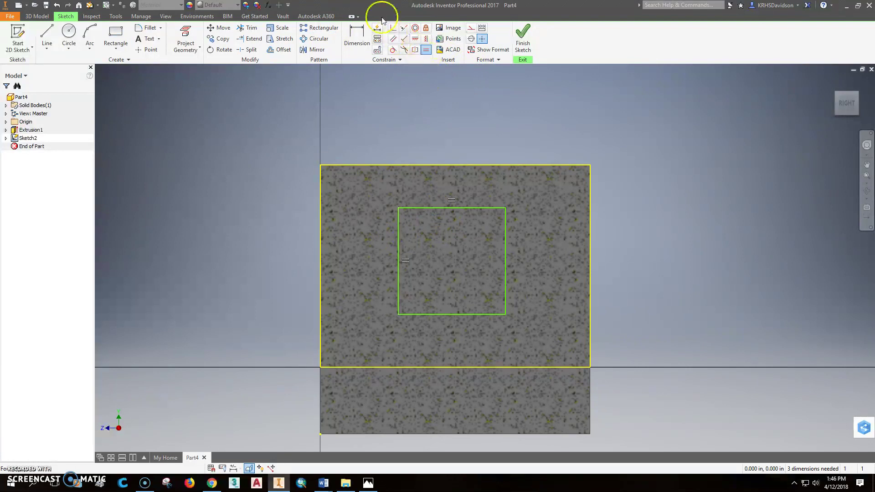
left_click(357, 35)
left_click(466, 207)
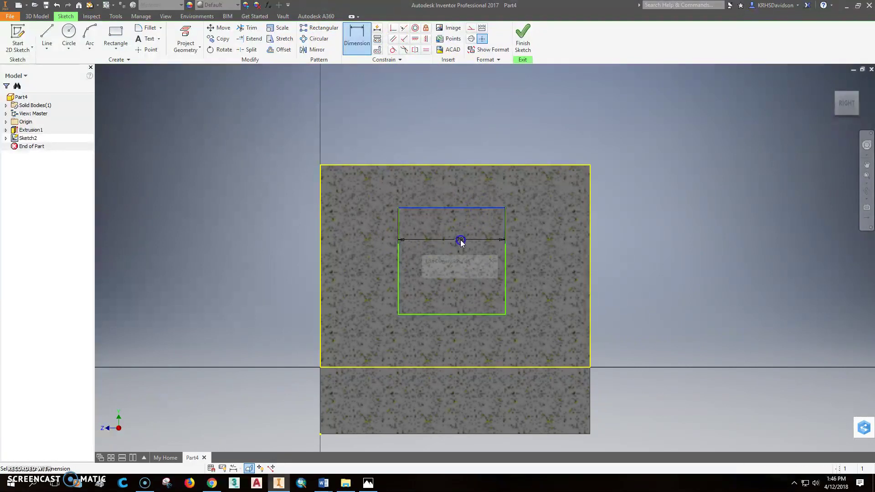
left_click(466, 230)
type("1")
key("Return")
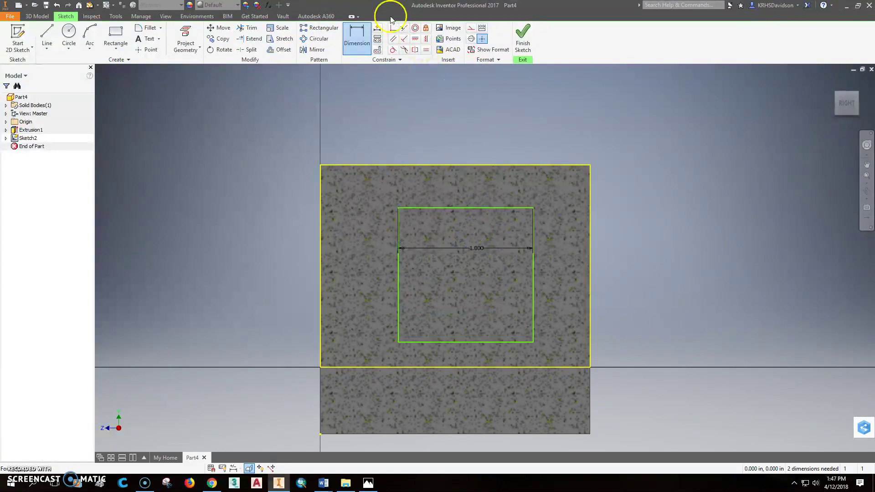
Center the square on the projected face outline by aligning their side midpoints horizontally and their upper-edge midpoints vertically
left_click(415, 40)
left_click(533, 274)
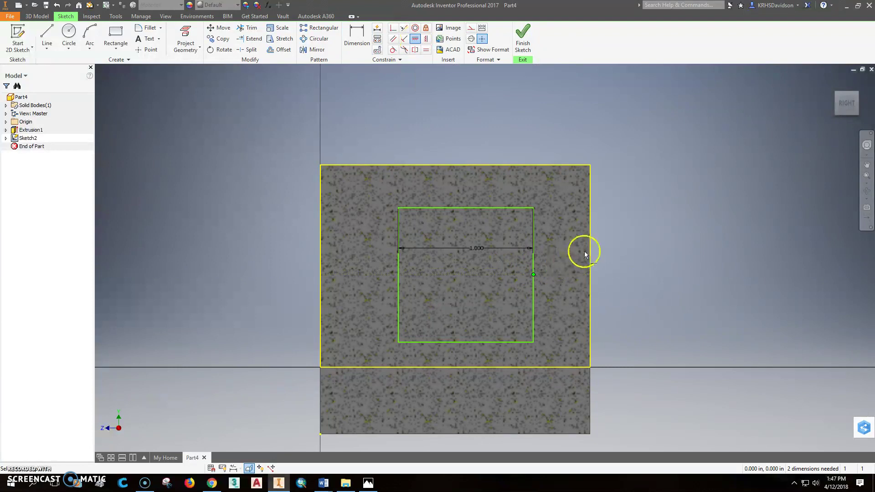
left_click(590, 267)
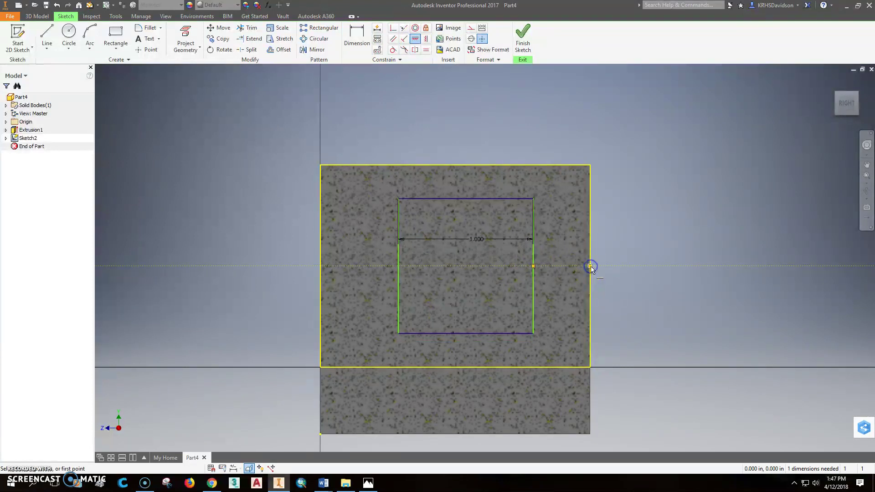
left_click(427, 40)
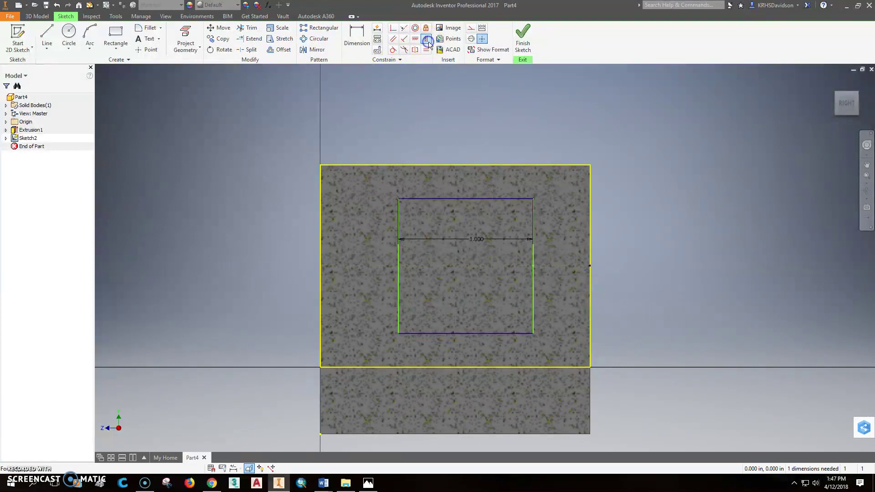
left_click(467, 198)
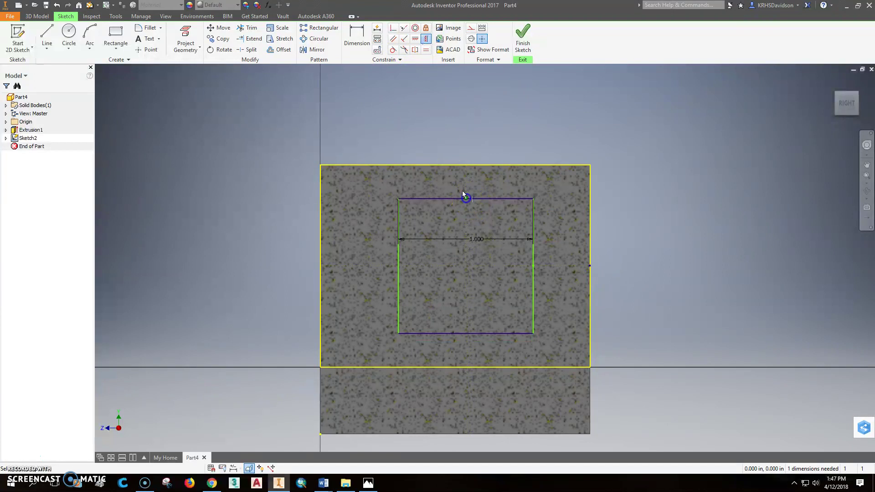
left_click(455, 164)
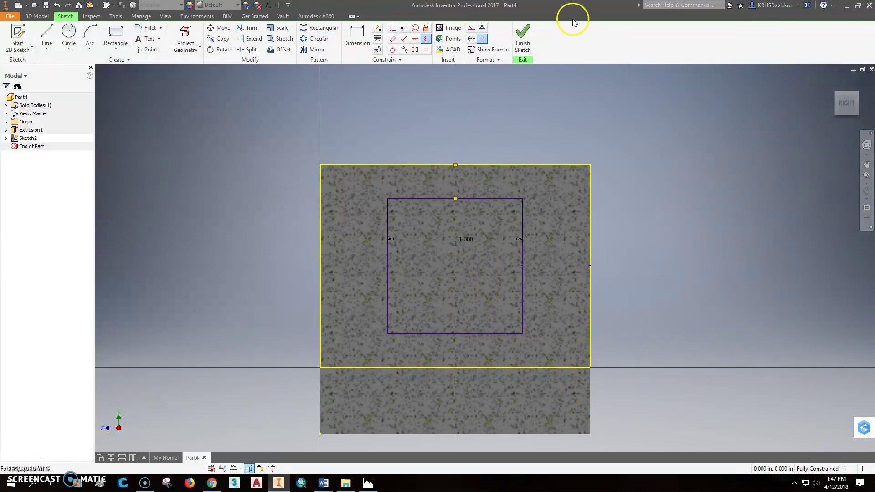
Finish the sketch and extrude the square as a cut through all, symmetrically in both directions, piercing both uprights
left_click(523, 37)
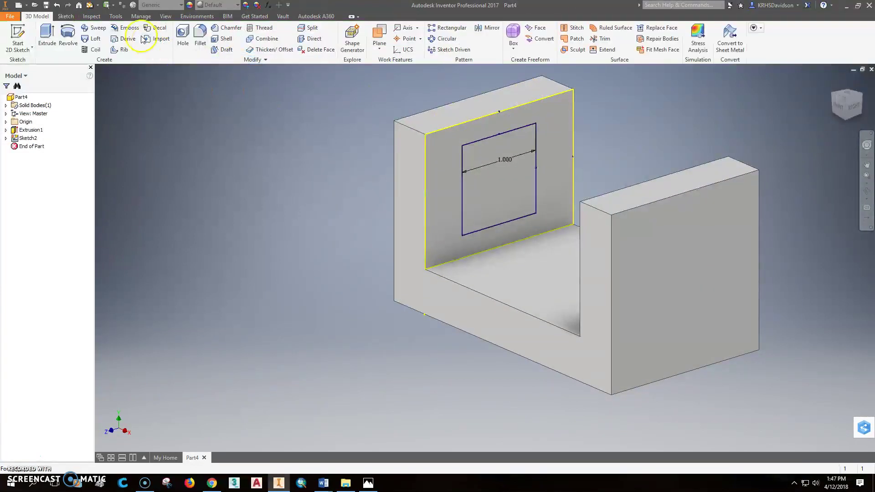
left_click(48, 41)
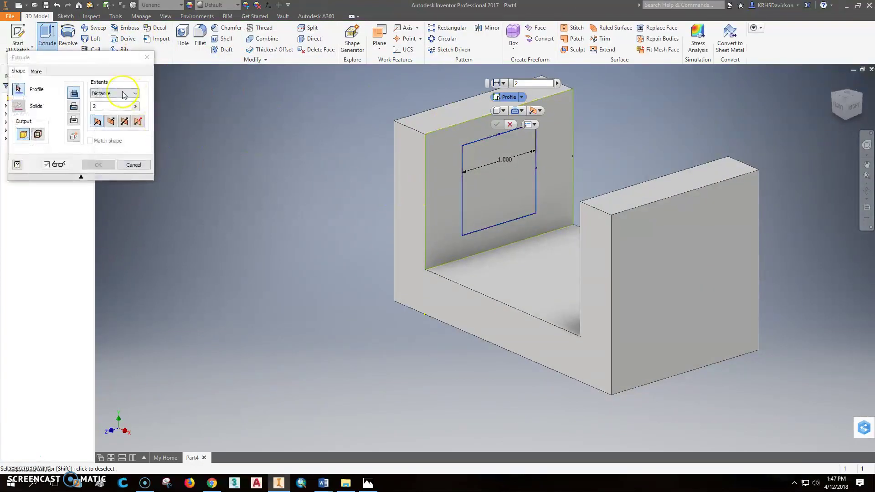
left_click(122, 93)
left_click(108, 126)
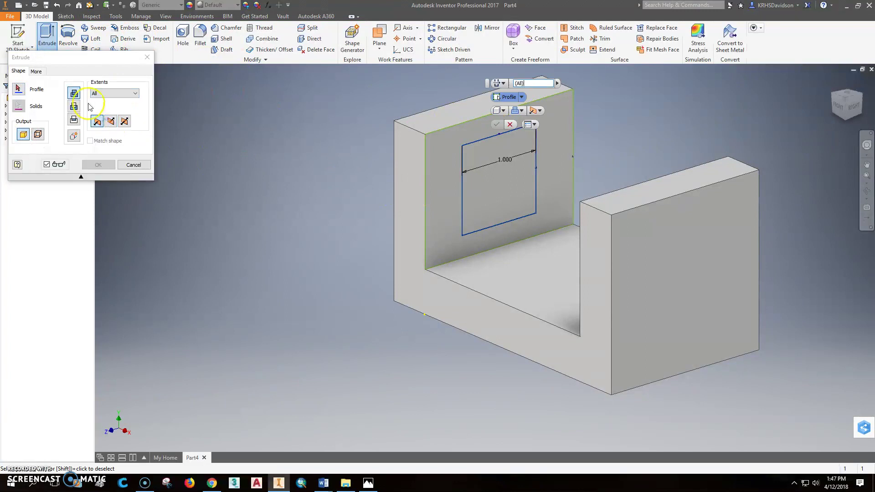
left_click(74, 107)
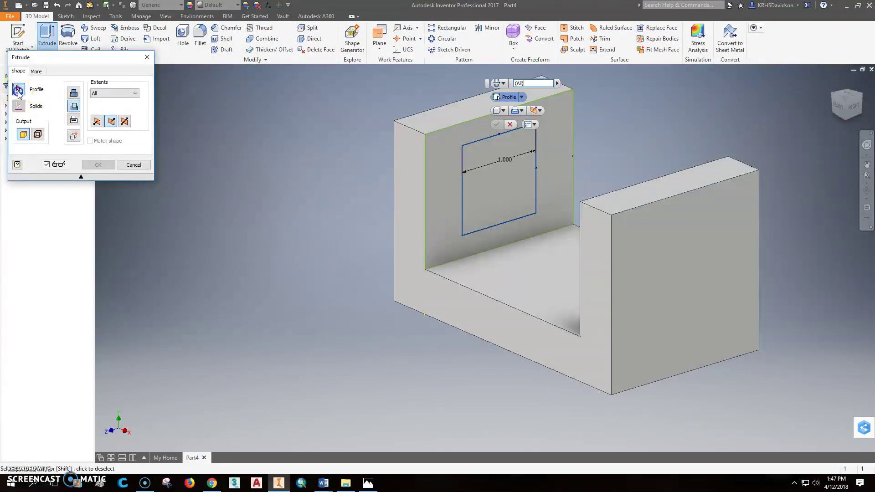
left_click(507, 200)
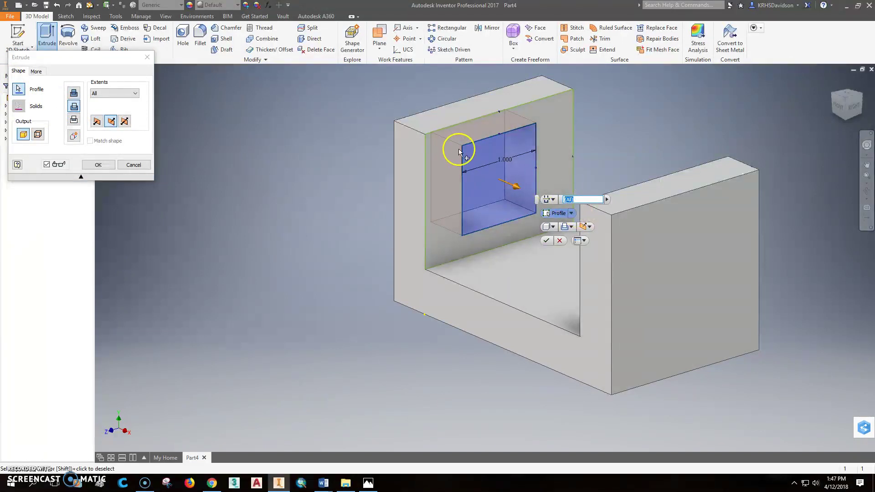
left_click(124, 121)
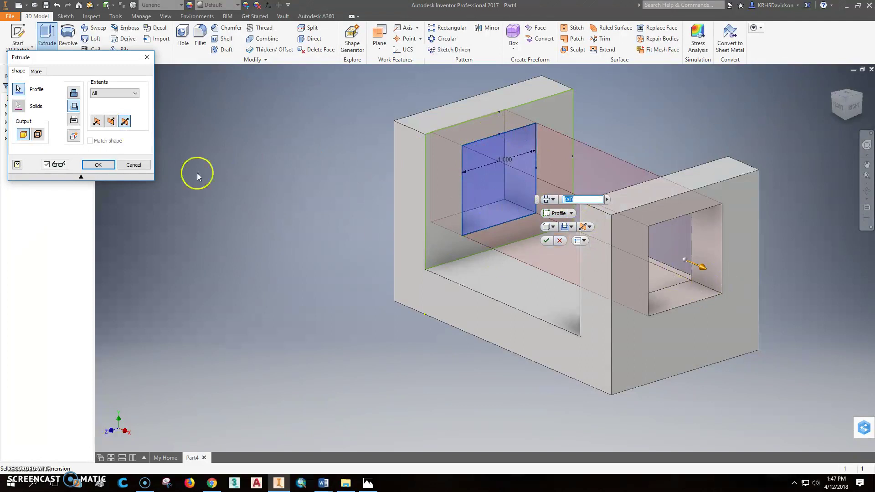
left_click(548, 243)
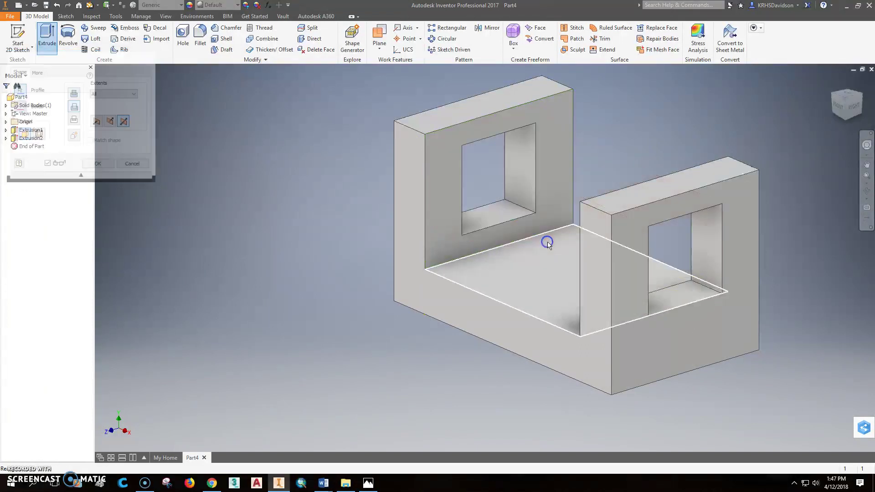
Open the part's iProperties and enter 206-3-39 as the summary title
middle_click_drag(679, 147, 623, 155)
scroll(631, 158, "up", 2)
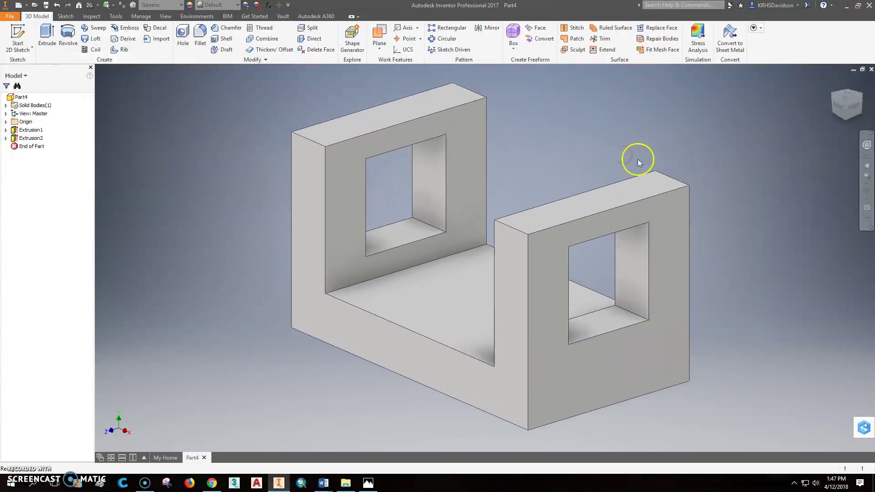
left_click(10, 16)
left_click(49, 229)
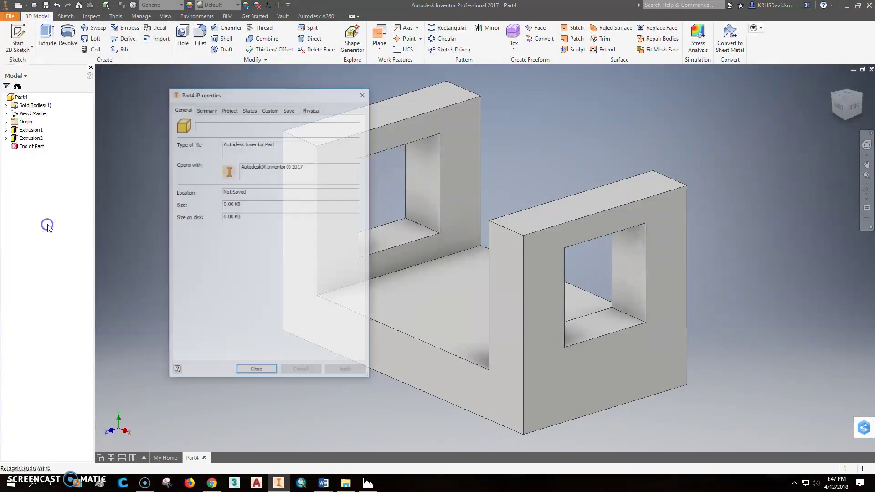
left_click(208, 110)
left_click(242, 122)
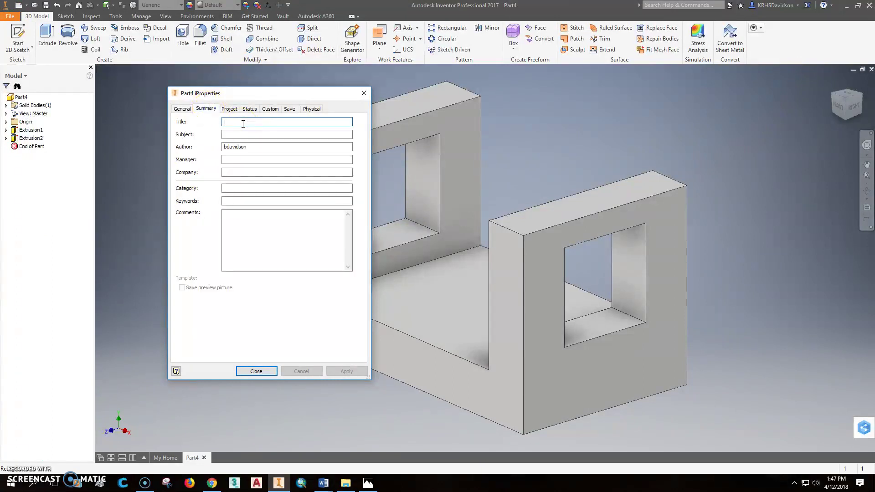
type("206-3-39")
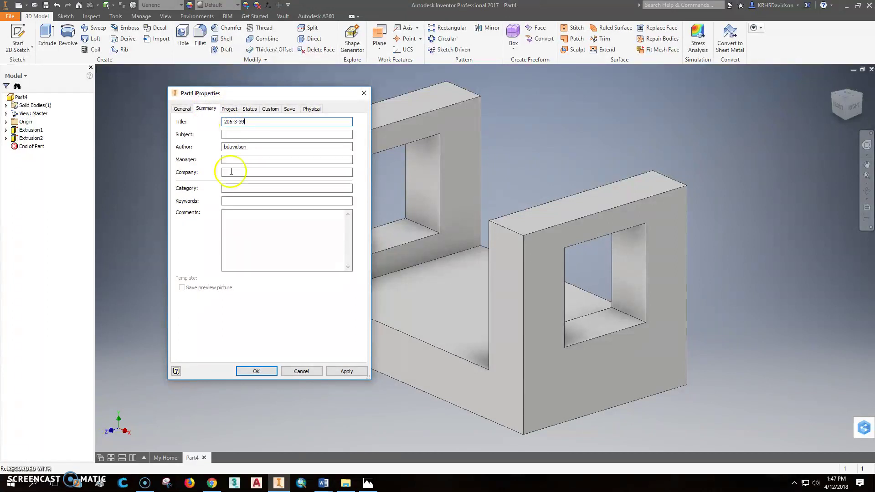
Consult the reference image, then replace the iProperties title with Rod Support and set the company to Kettle Run Engineering
left_click(368, 484)
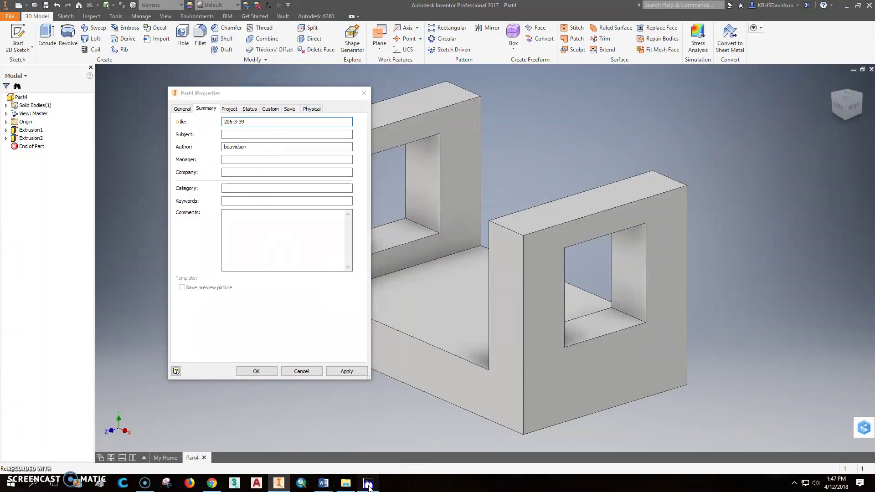
left_click(279, 483)
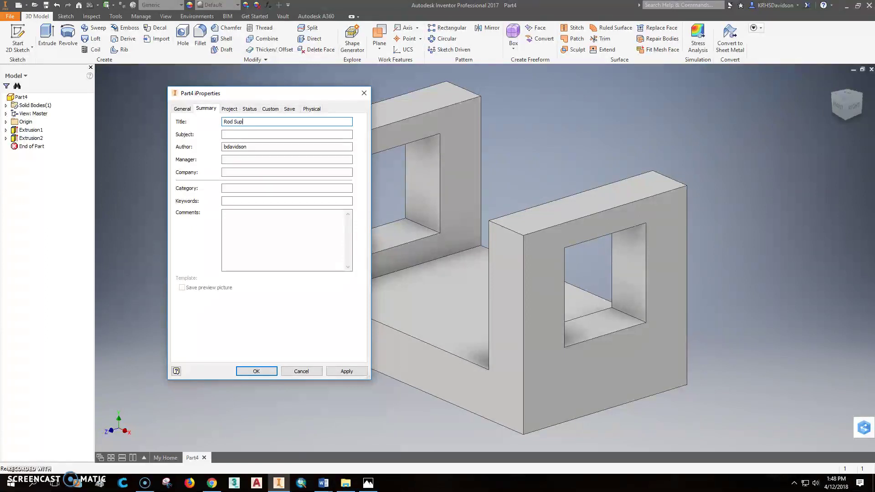
left_click(235, 172)
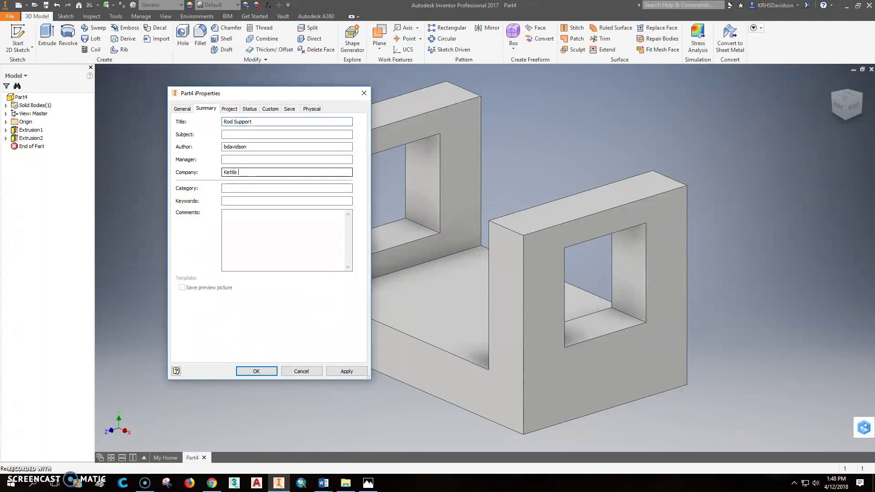
type("Kettle RUn Engineering")
left_click(243, 173)
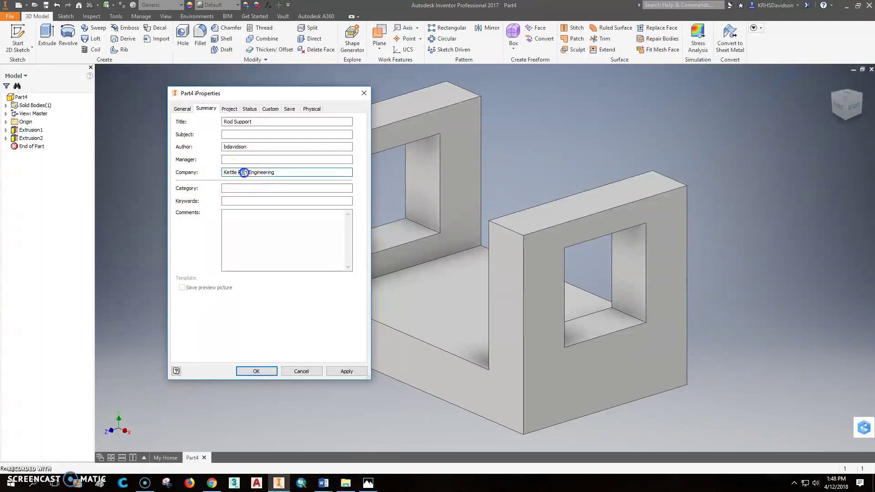
Set the project part number to 206-6-39 and the description to Rod Support, and apply the iProperties
left_click(230, 109)
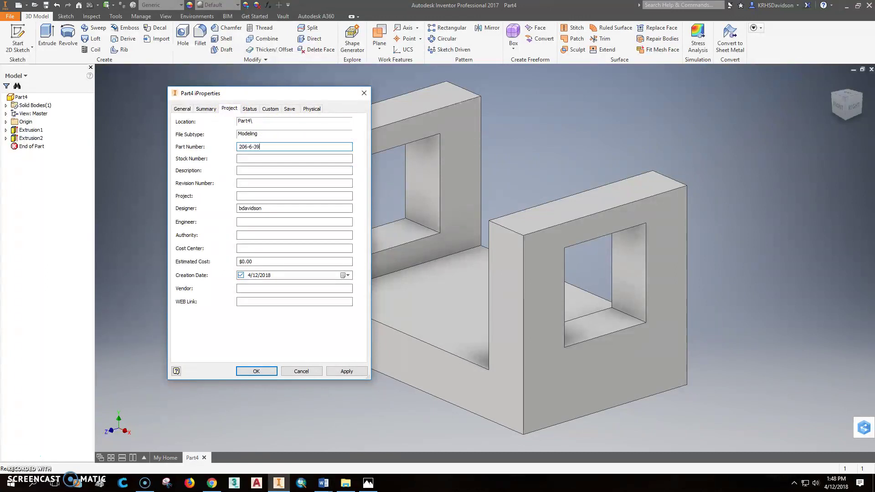
left_click(251, 169)
type("Rod Support")
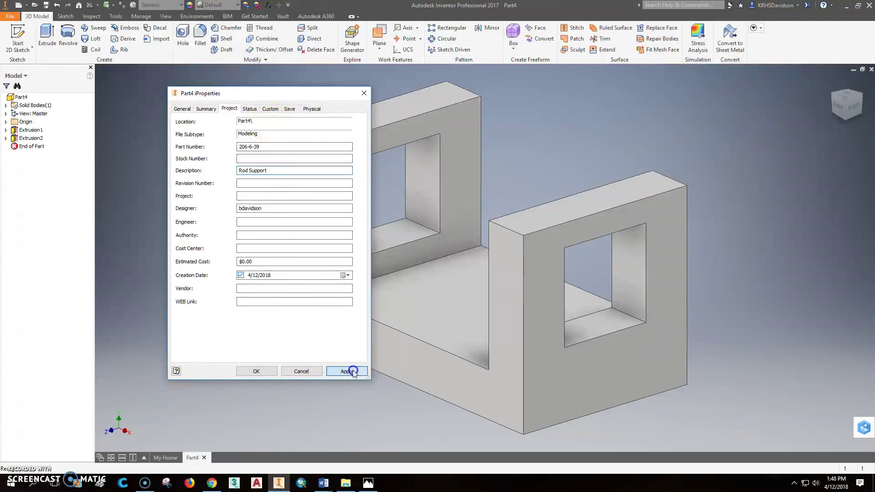
left_click(252, 370)
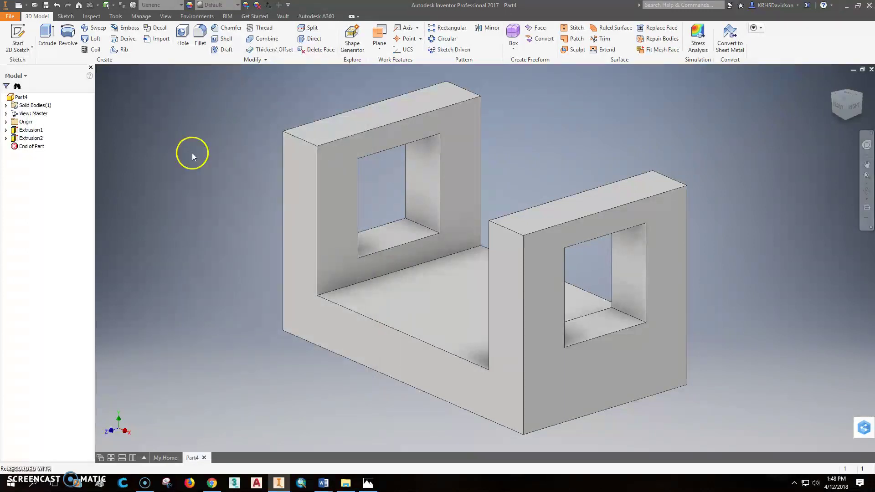
Save the part in the current workspace folder as 206-6-39 Rod Support
left_click(46, 6)
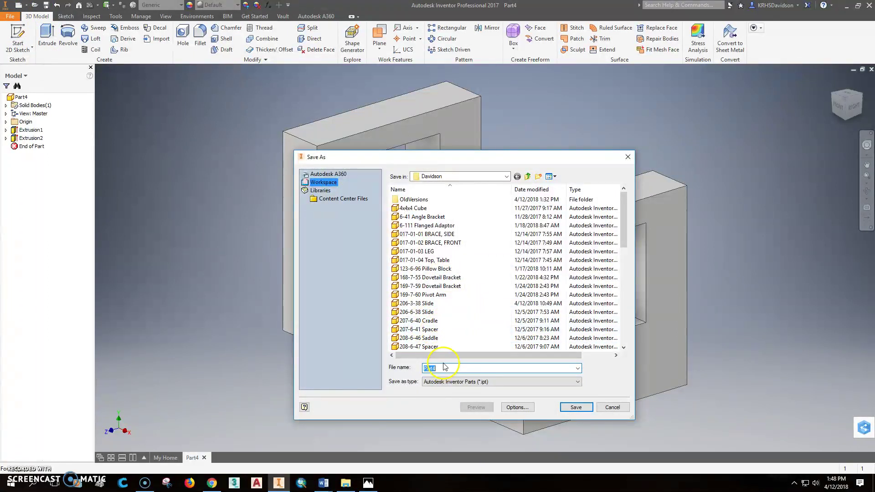
type("2")
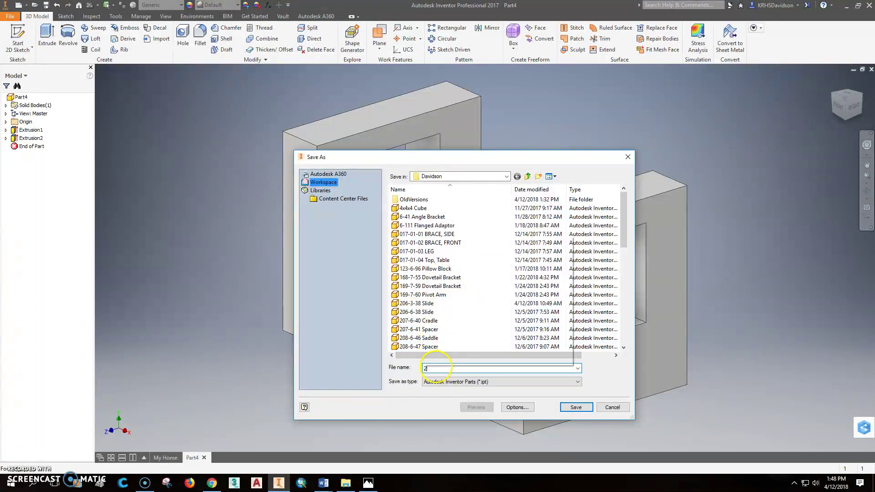
type("06-6-39 Rod Support")
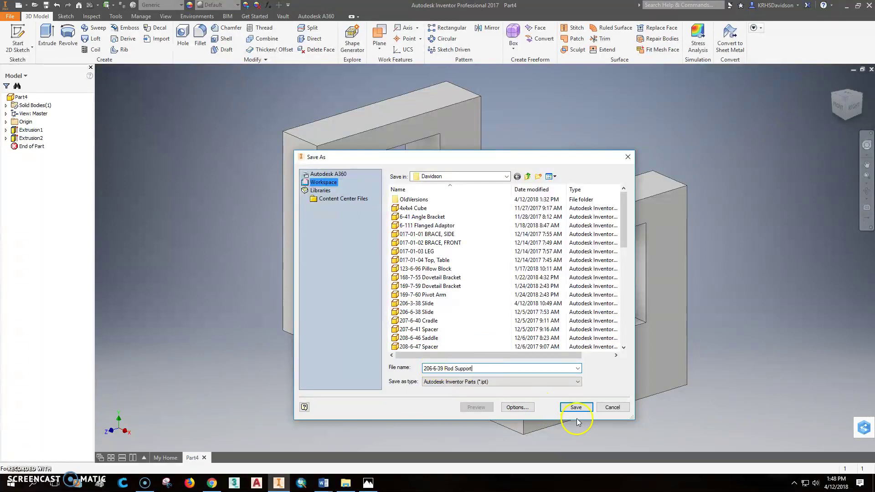
left_click(577, 407)
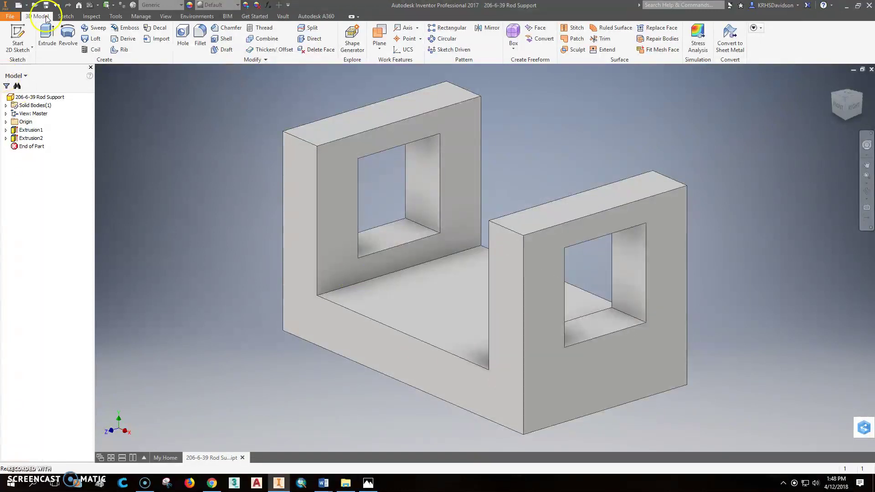
Create a new drawing from the English ANSI (in).idw template and cancel the base view placement
left_click(19, 5)
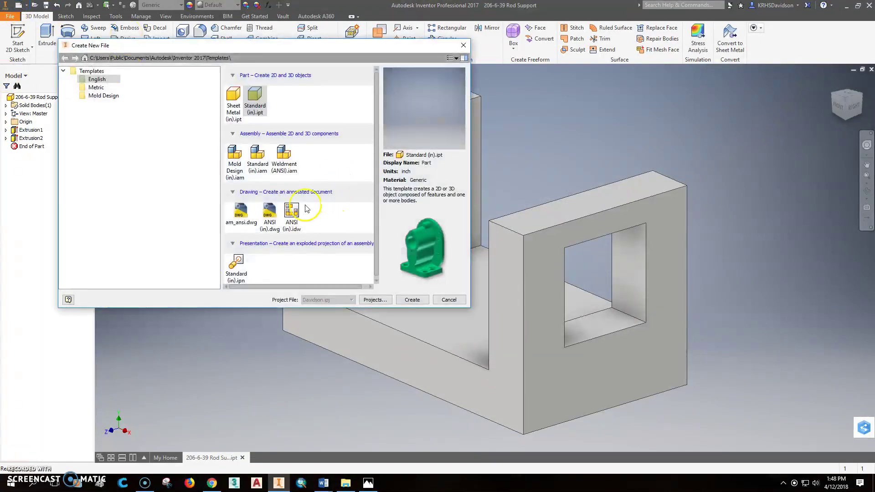
left_click(292, 211)
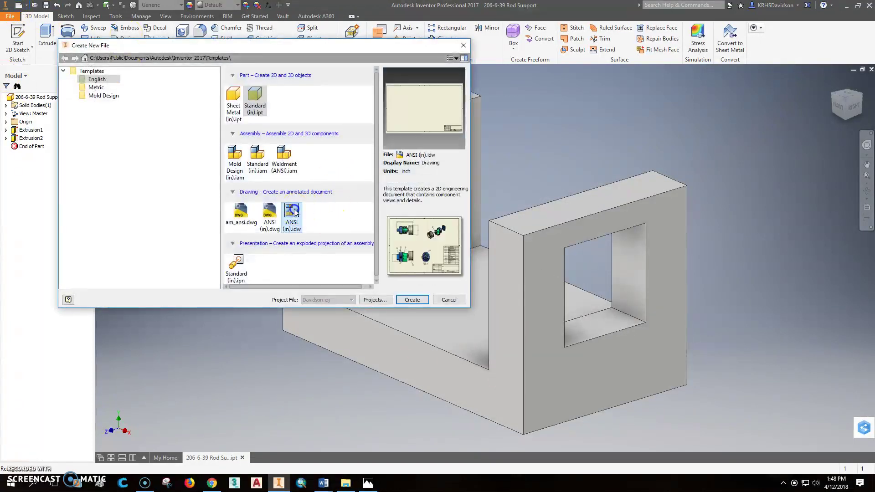
left_click(408, 302)
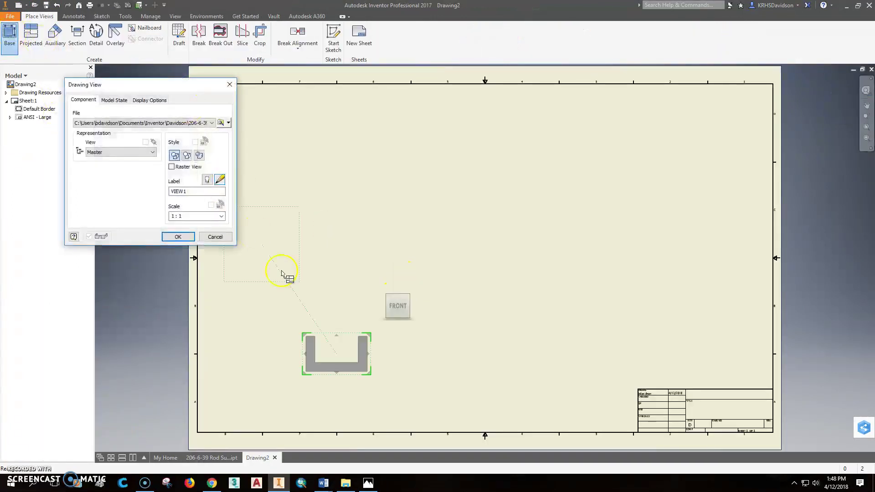
left_click(219, 239)
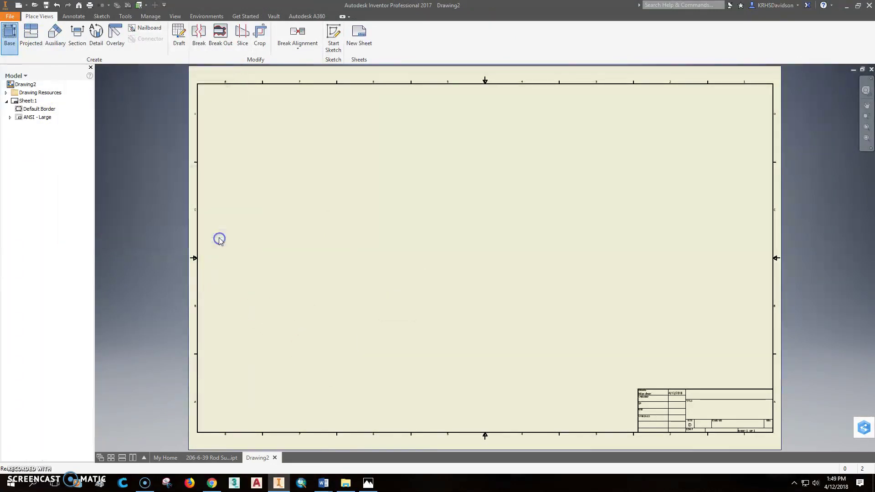
Change the drawing sheet's size to B
right_click(28, 102)
left_click(60, 174)
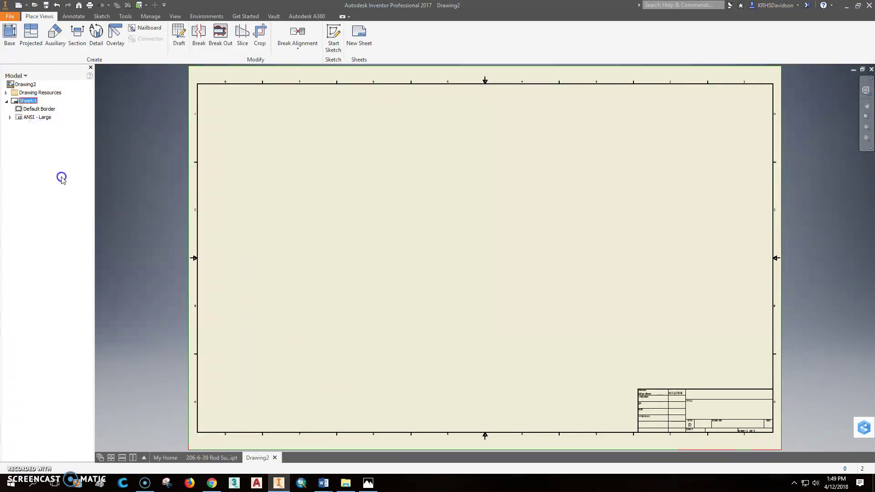
left_click(140, 128)
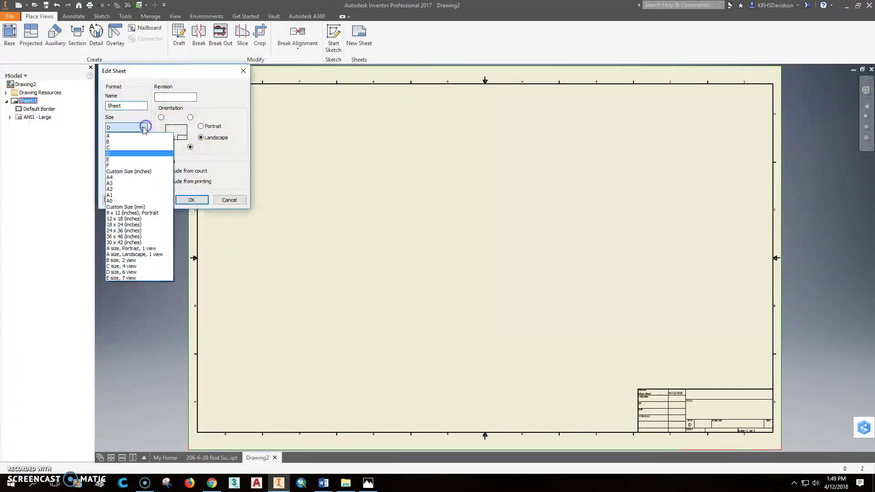
left_click(129, 144)
left_click(193, 200)
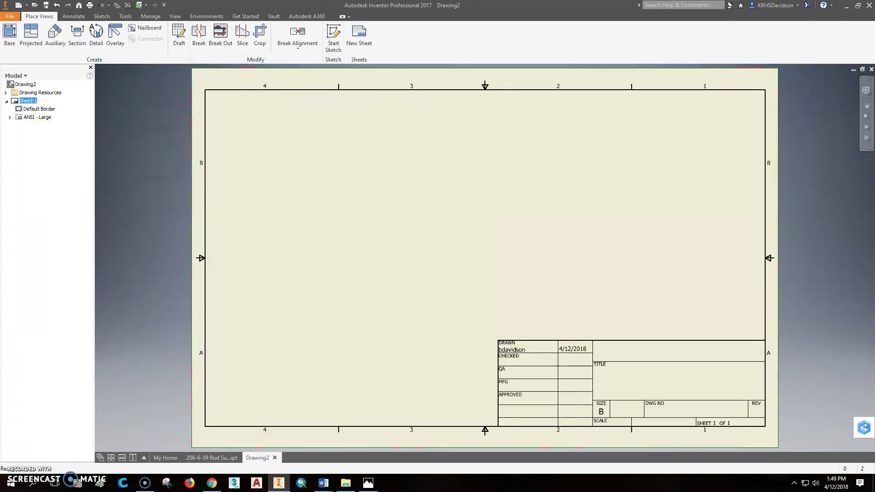
Place the front base view with projected right-side, top and isometric views of the rod support, and shift the front and top views slightly down
left_click(17, 46)
left_click(13, 33)
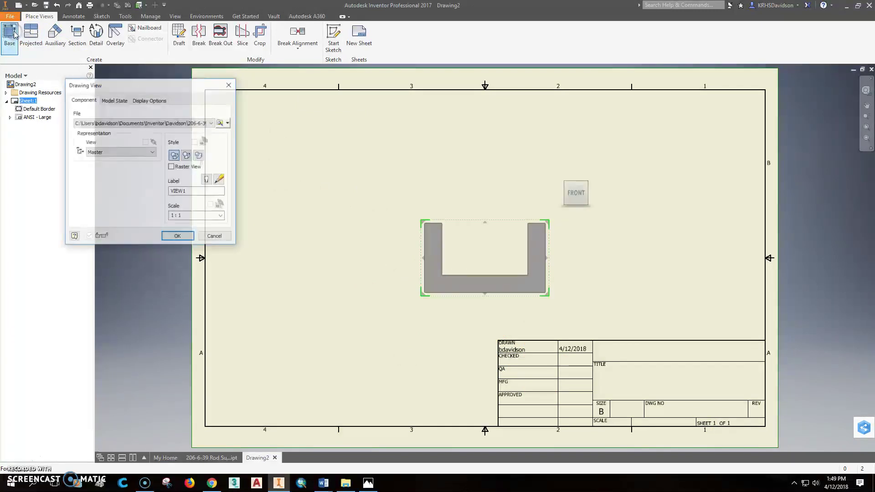
left_click(393, 287)
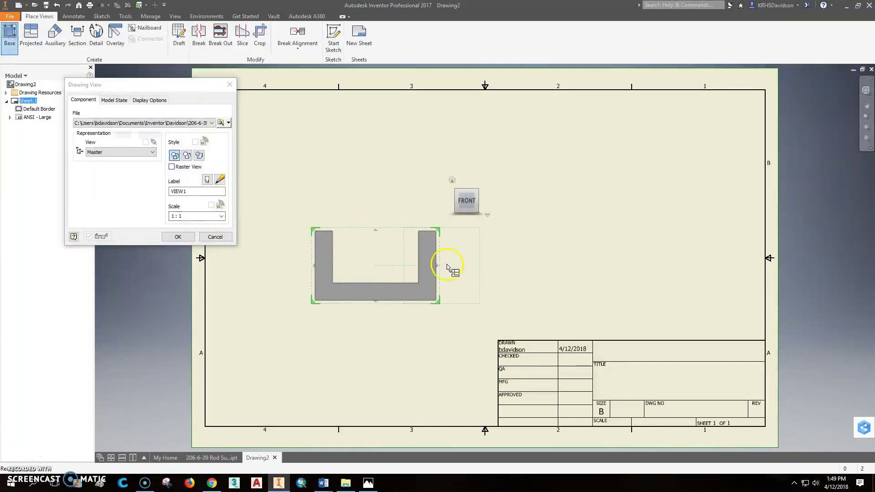
left_click(597, 271)
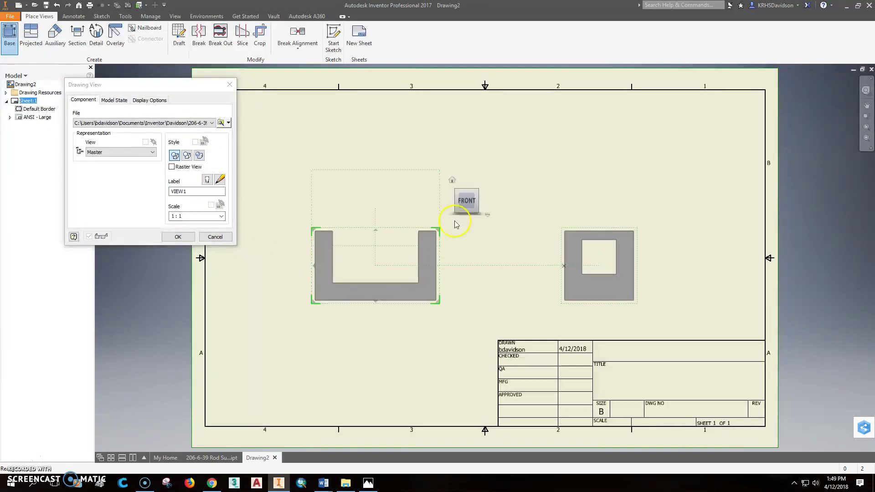
left_click(380, 149)
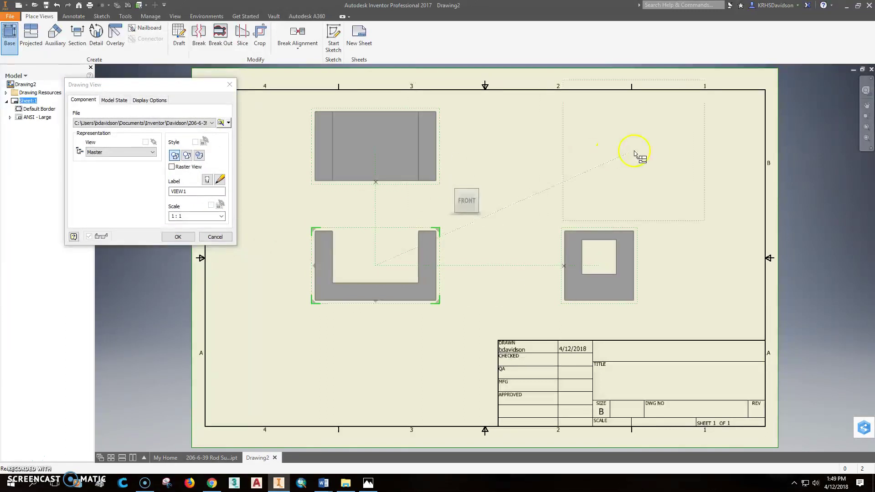
left_click(689, 164)
right_click(681, 166)
left_click(728, 165)
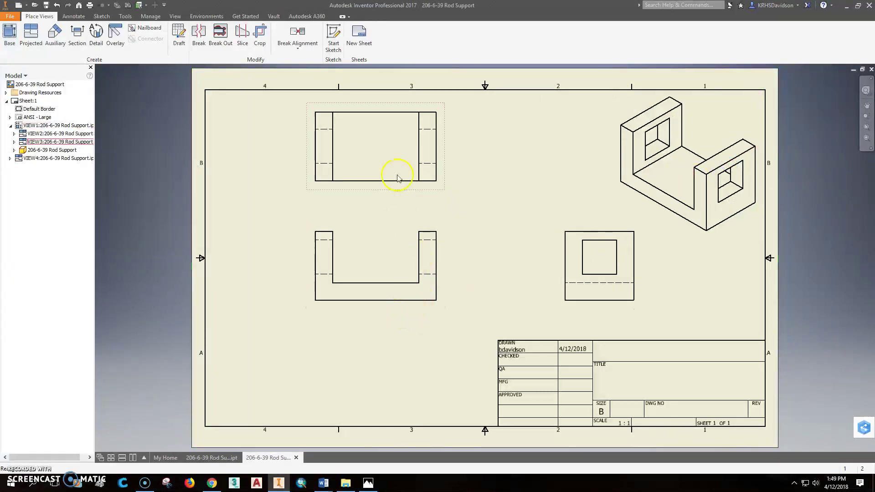
left_click_drag(402, 313, 404, 328)
left_click_drag(425, 192, 428, 203)
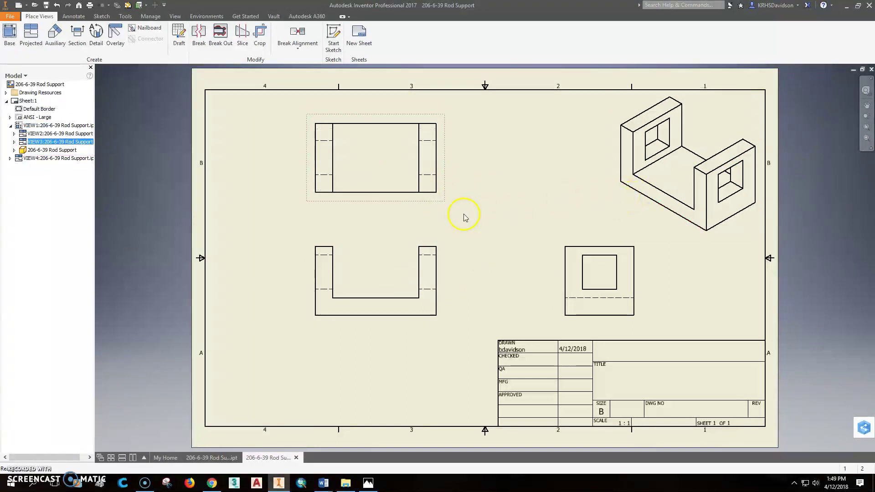
Dimension the vertical distance from the side view's top edge to the top of the square opening
left_click(73, 16)
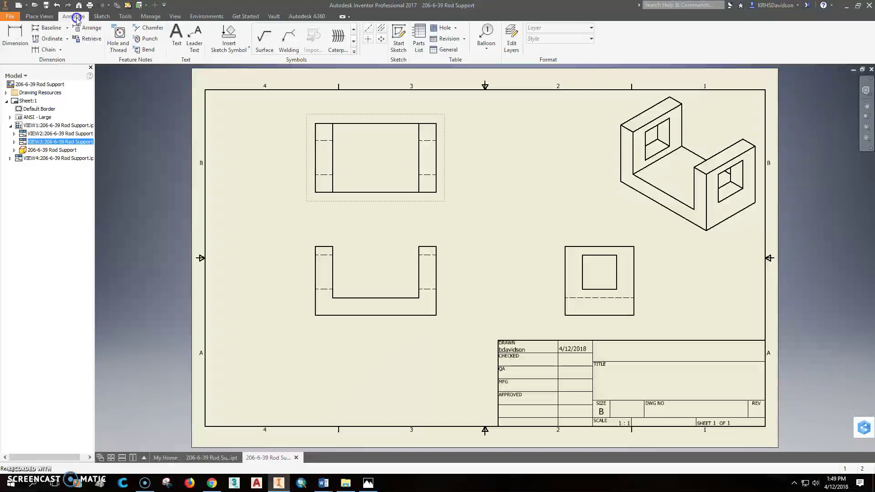
left_click(15, 37)
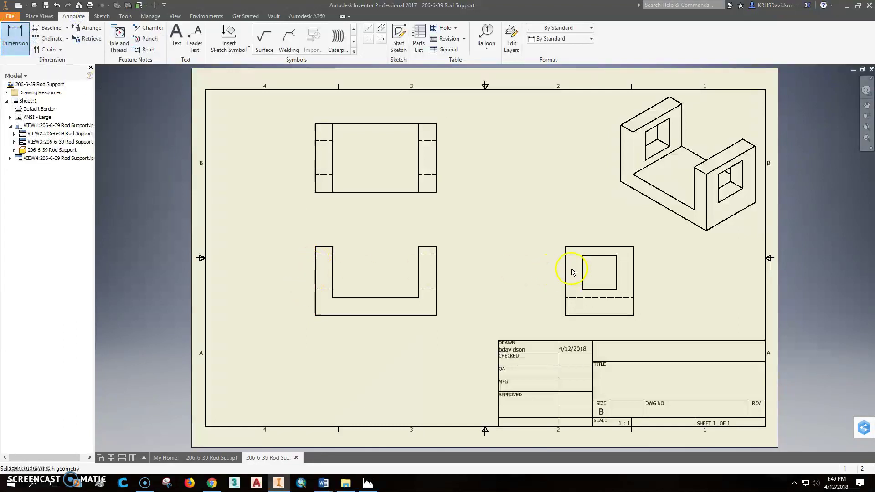
left_click(586, 246)
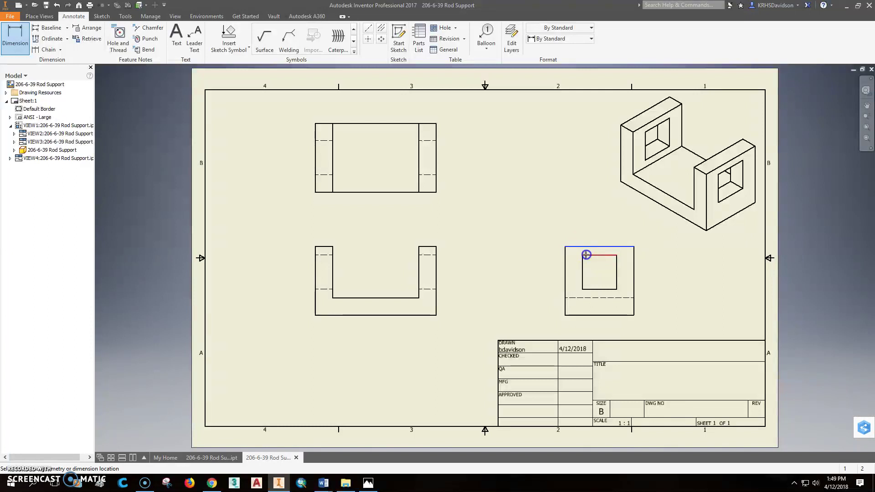
left_click(586, 255)
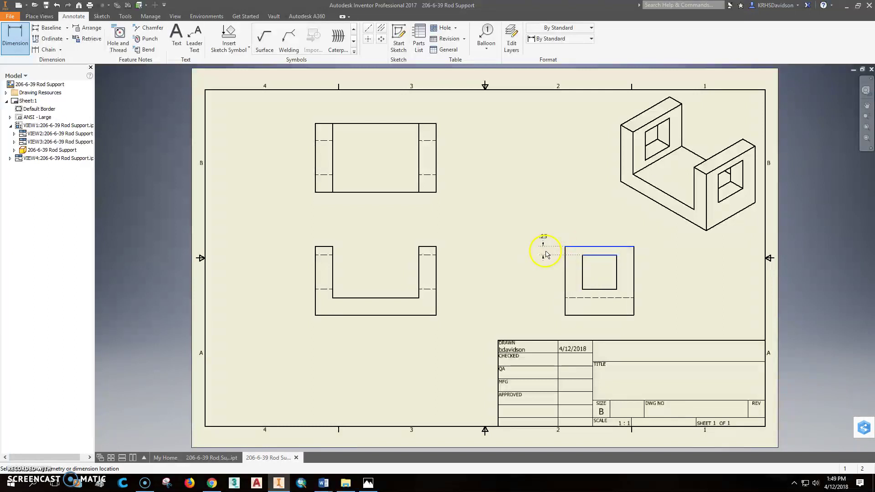
left_click(545, 253)
left_click(248, 332)
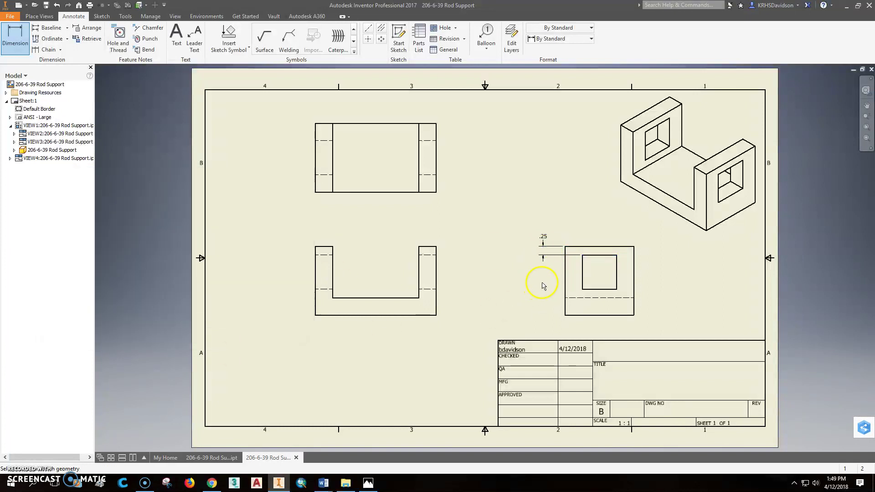
Dimension the height of the square opening in the side view, in line with the vertical offset dimension
left_click(582, 269)
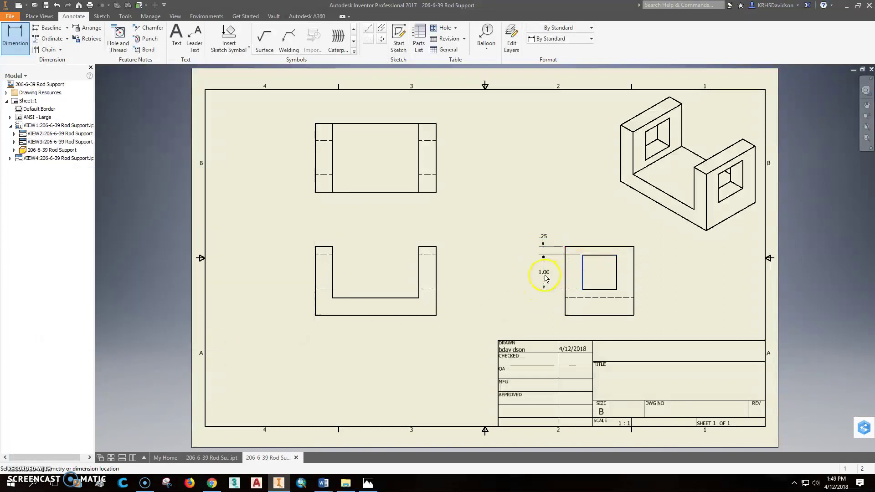
scroll(546, 276, "up", 4)
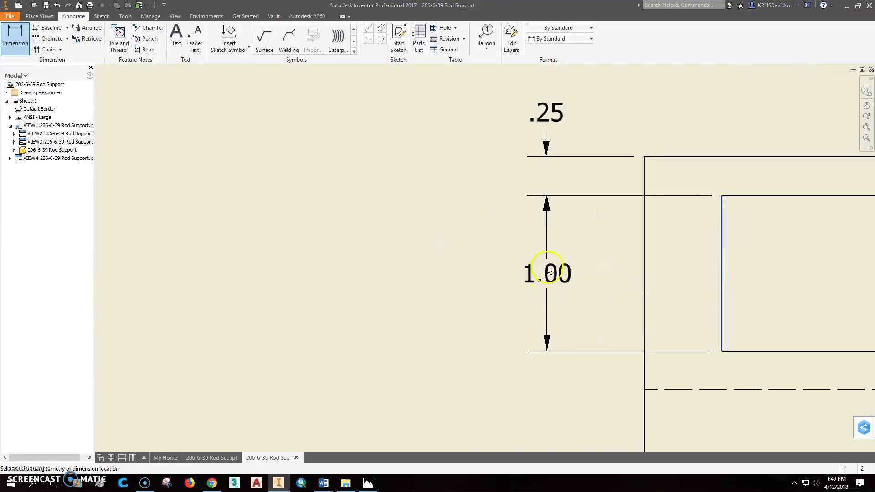
left_click(549, 272)
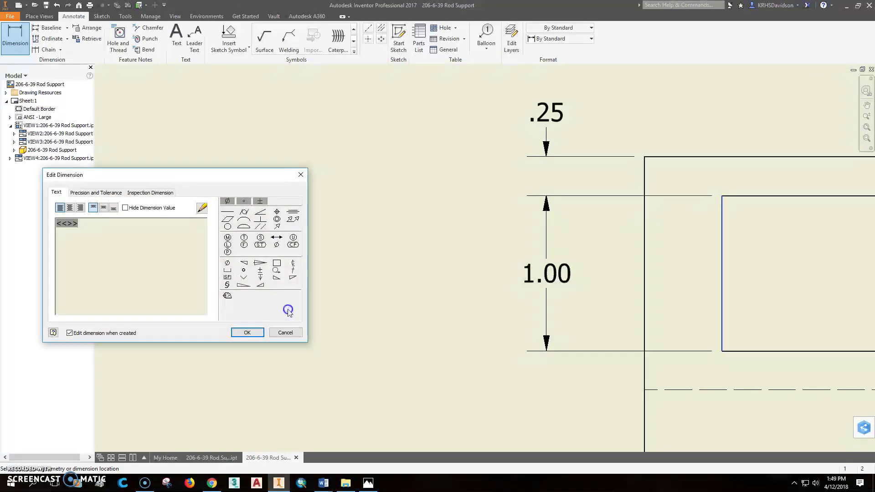
left_click(246, 333)
scroll(456, 332, "down", 4)
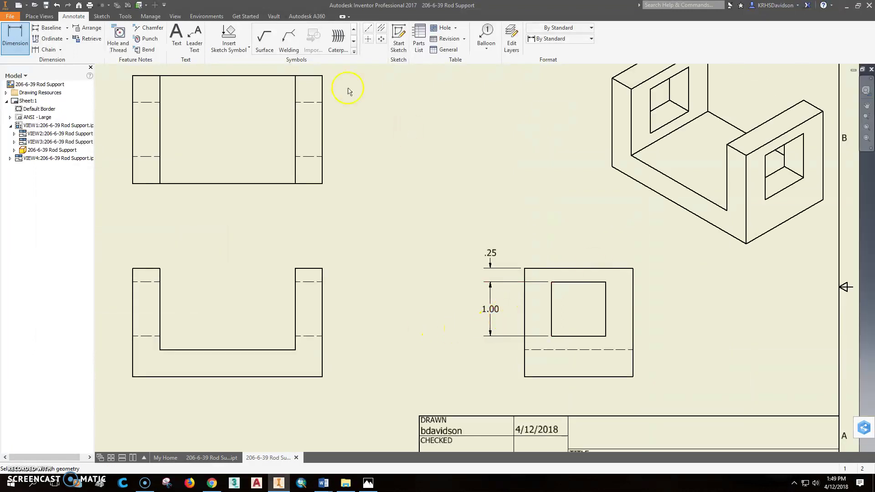
Dimension the horizontal distance from the side view's left edge to the left edge of the square opening
left_click(15, 37)
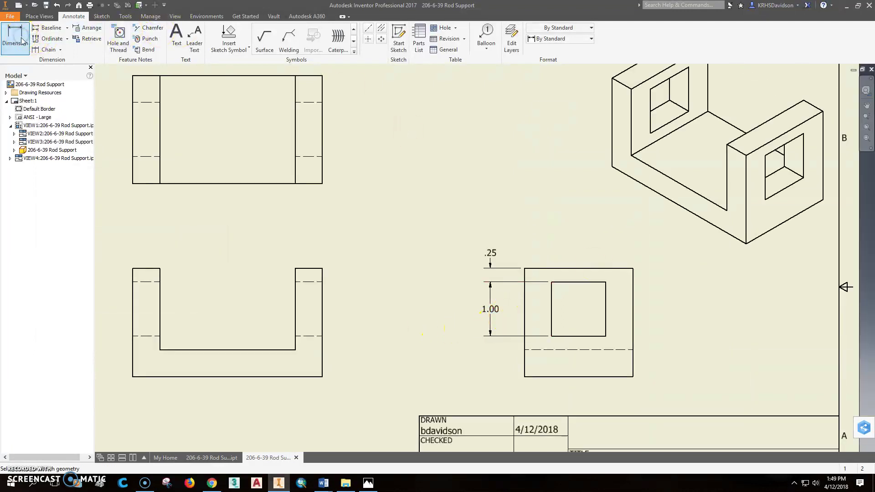
left_click(525, 276)
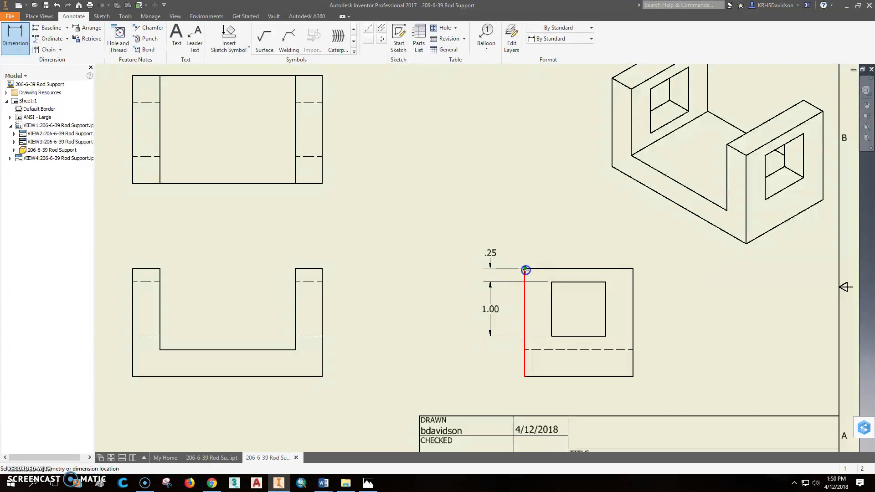
left_click(552, 284)
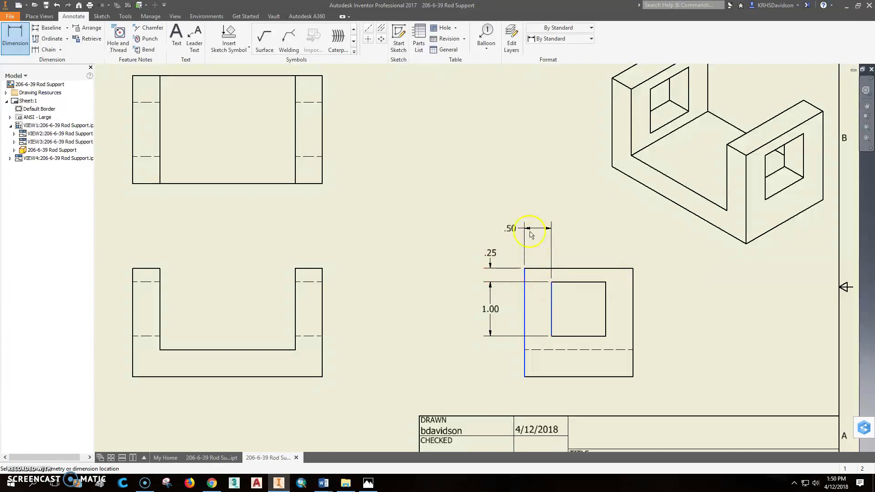
left_click(506, 223)
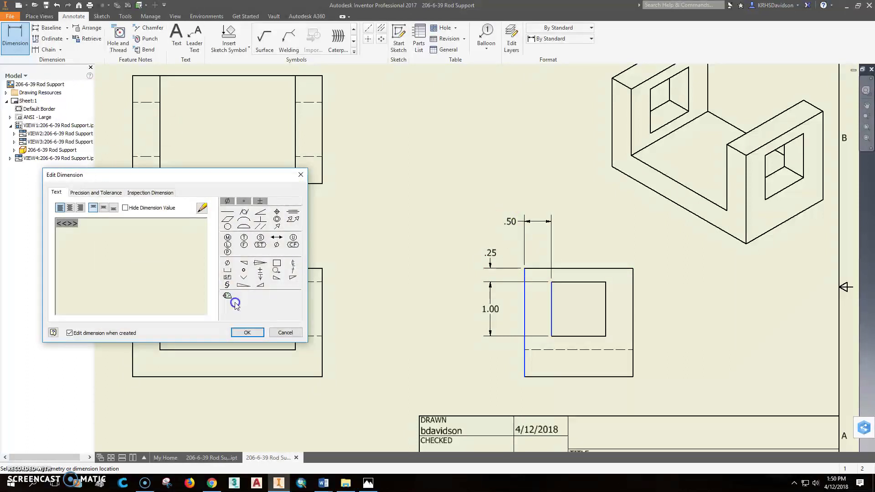
left_click(257, 334)
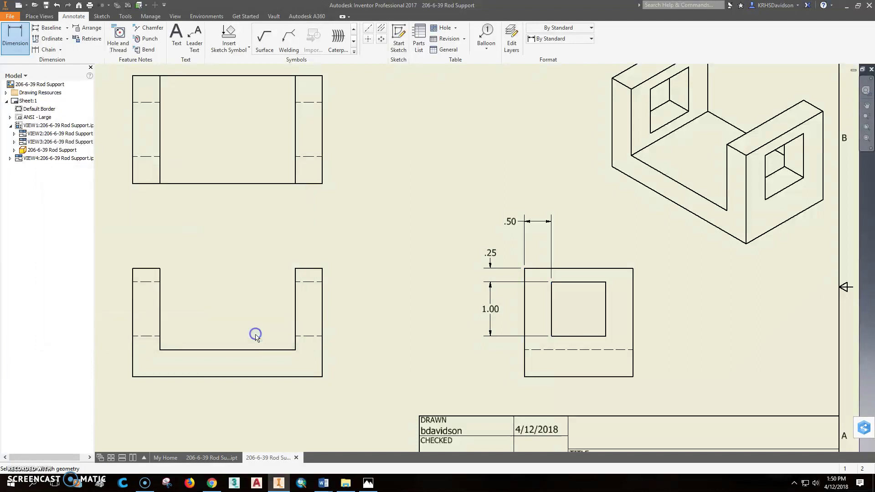
Try chain dimensioning from the opening's horizontal offset, and remove that offset dimension
left_click(48, 50)
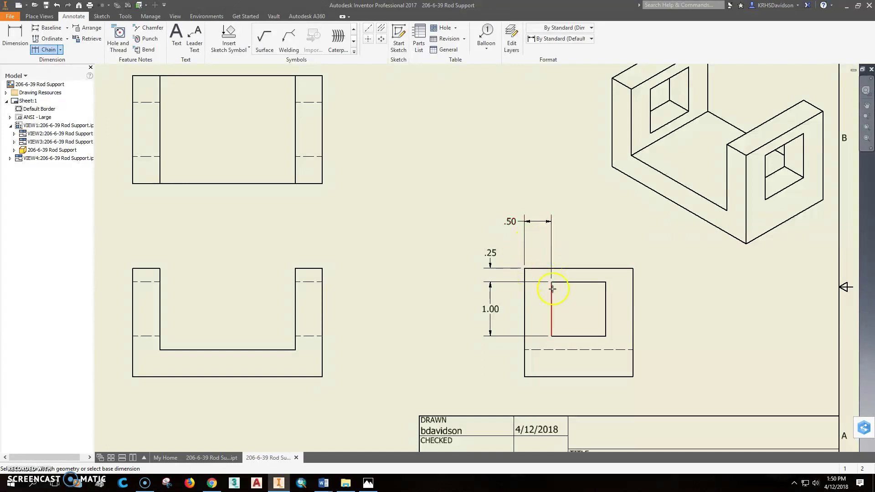
left_click(514, 224)
key("Escape")
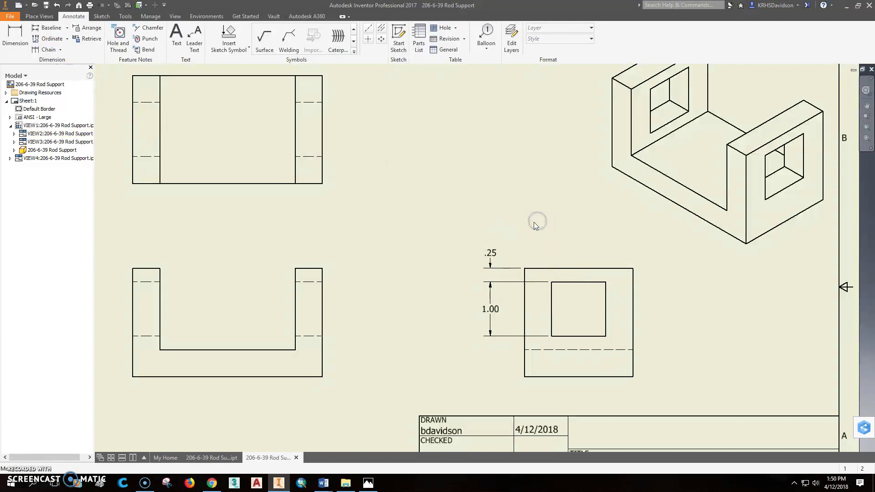
Recreate the side view's horizontal dimension between its left edge and the square opening, placed above the view
left_click(49, 50)
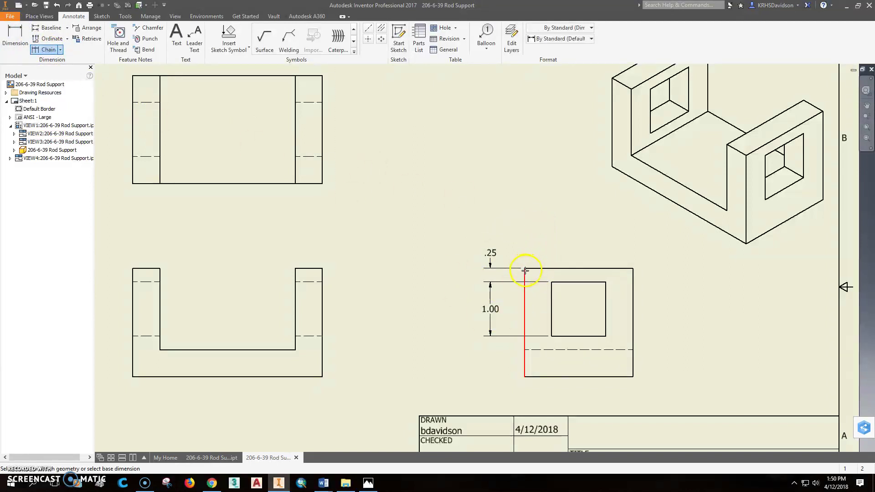
scroll(528, 266, "up", 4)
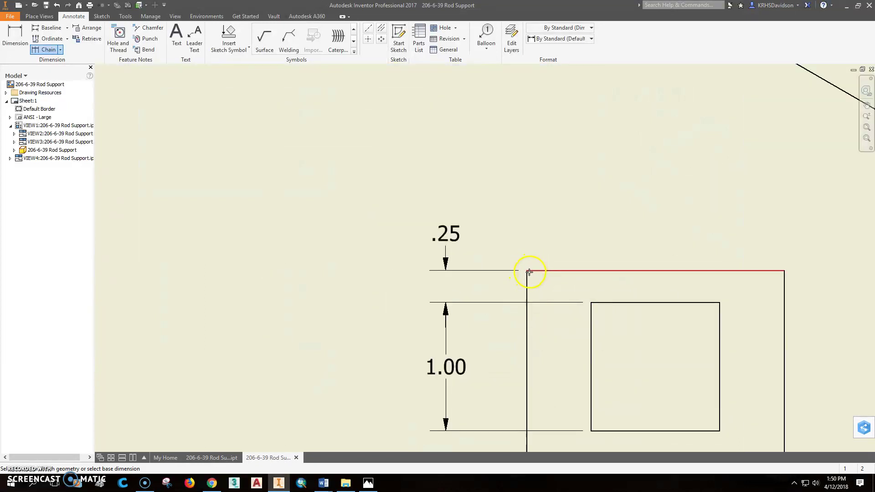
left_click(15, 38)
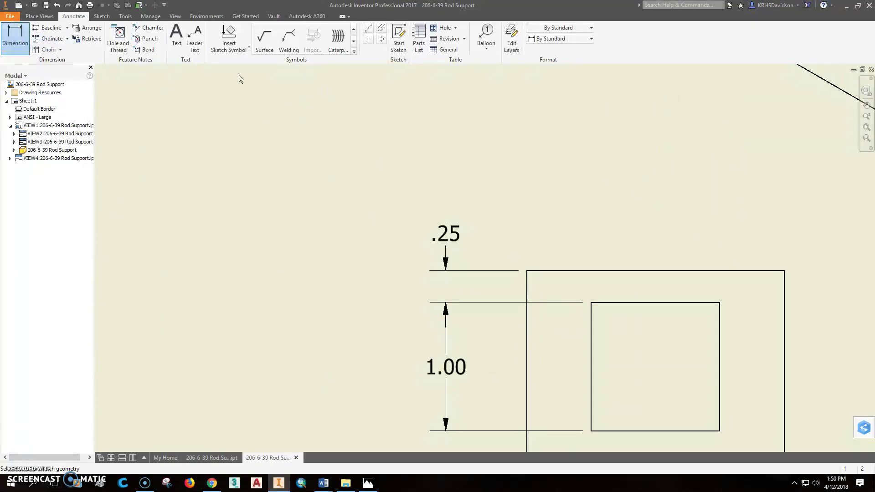
left_click(527, 281)
left_click(591, 309)
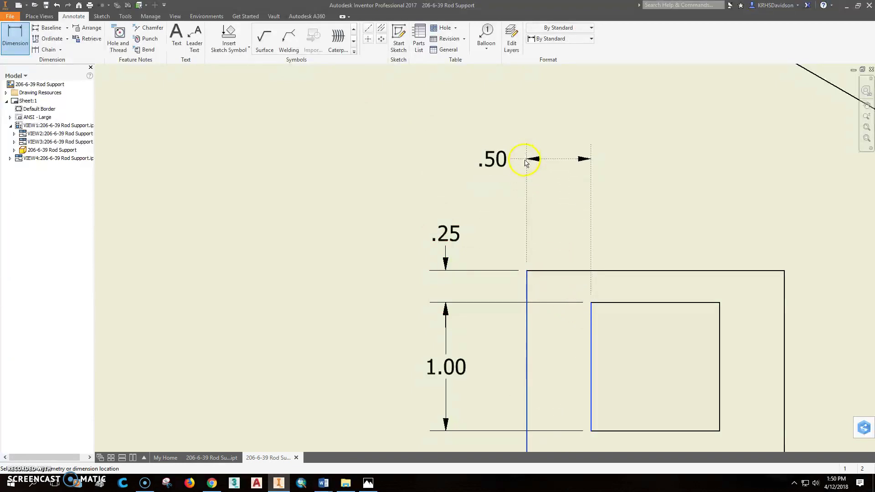
left_click(526, 164)
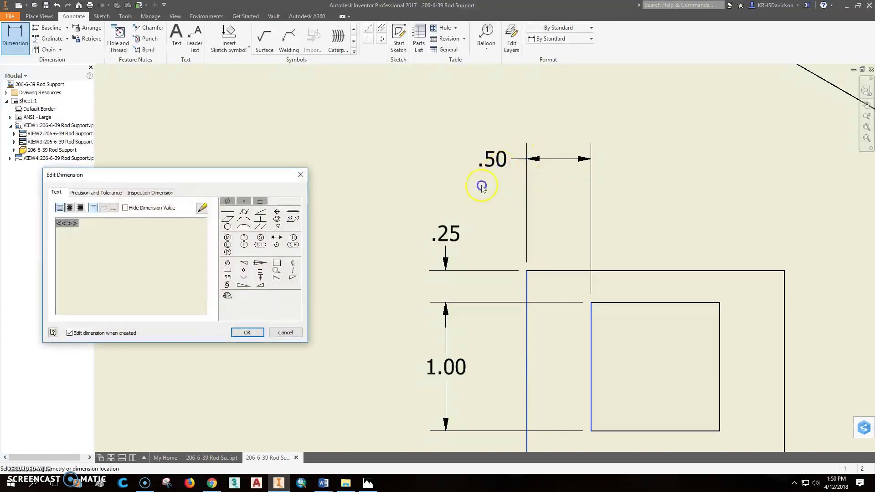
left_click(250, 331)
left_click(48, 49)
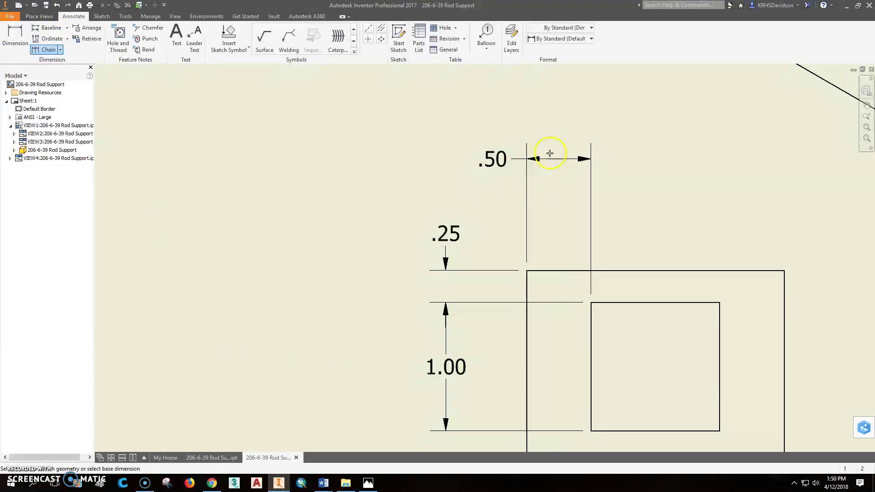
left_click(572, 159)
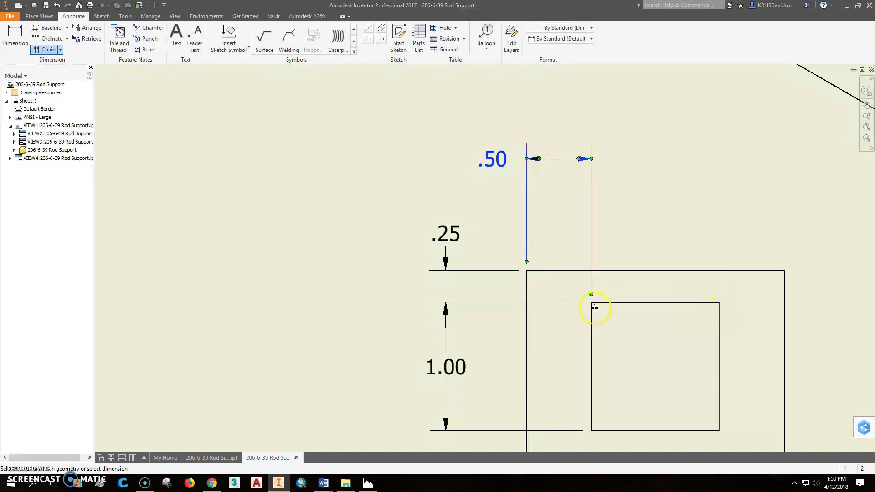
key("Escape")
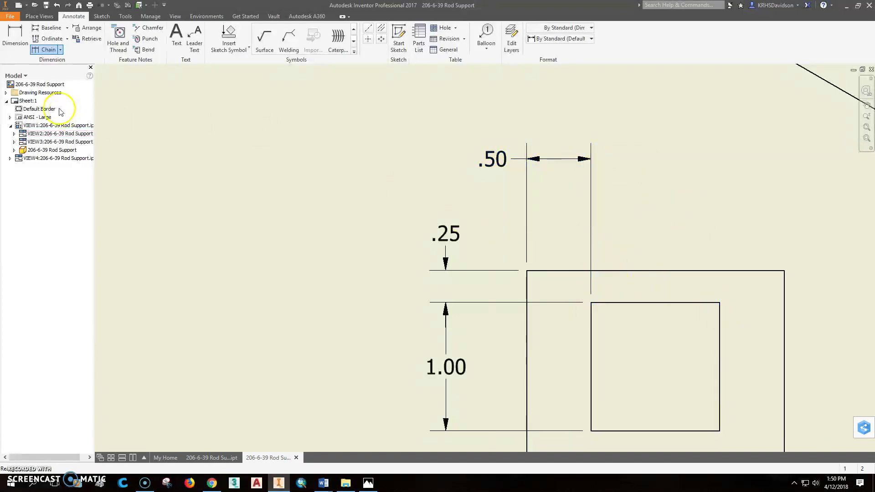
Dimension the width of the square opening in the side view, in line with the horizontal offset dimension above it
left_click(16, 33)
left_click(629, 303)
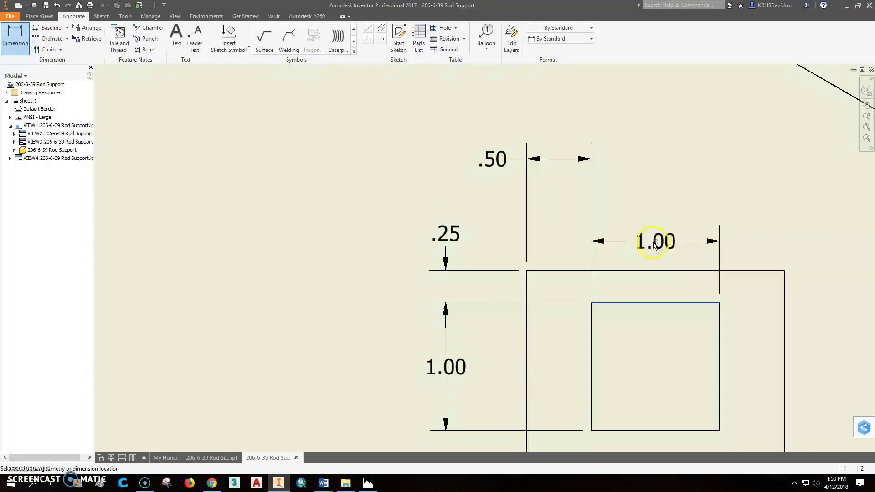
left_click(678, 160)
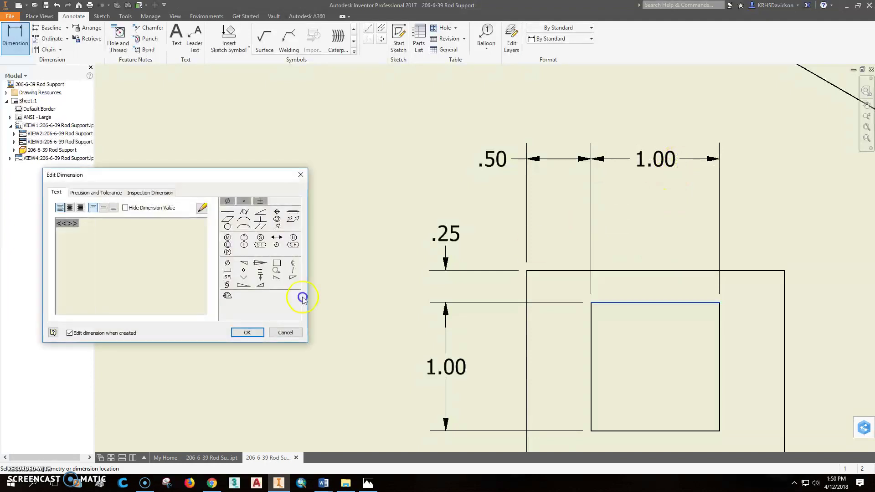
left_click(244, 332)
Dimension the side view's overall height to the right of the view
scroll(445, 313, "down", 3)
scroll(446, 313, "up", 4)
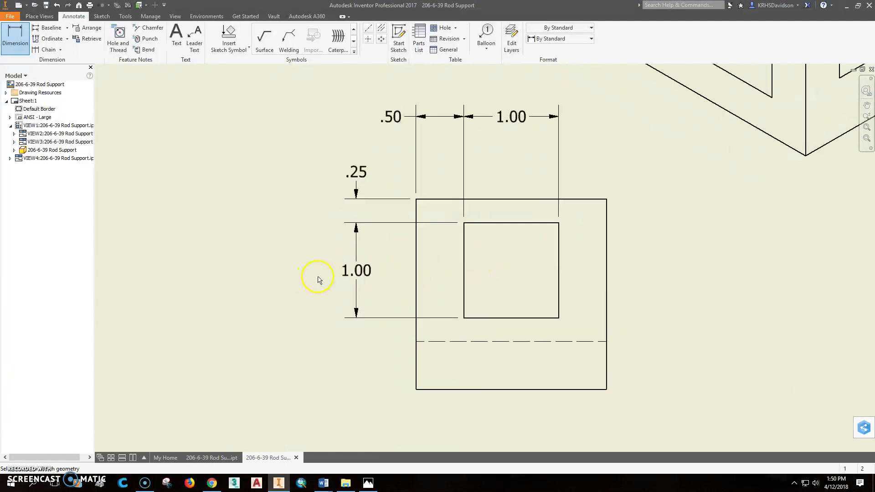
scroll(317, 280, "up", 2)
middle_click_drag(358, 273, 487, 264)
scroll(645, 273, "up", 2)
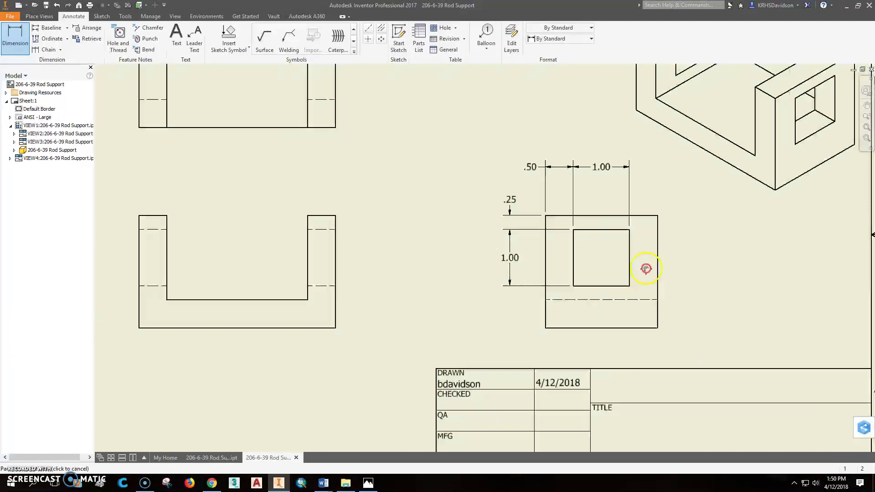
scroll(597, 209, "down", 2)
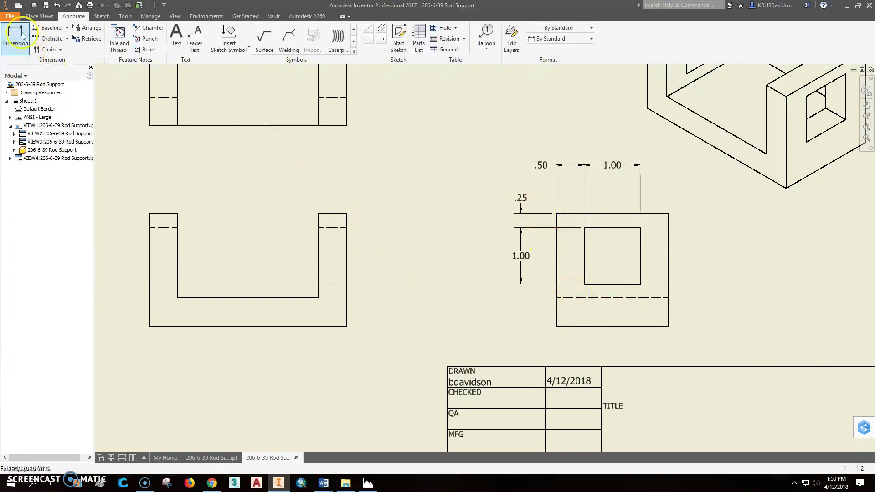
left_click(669, 247)
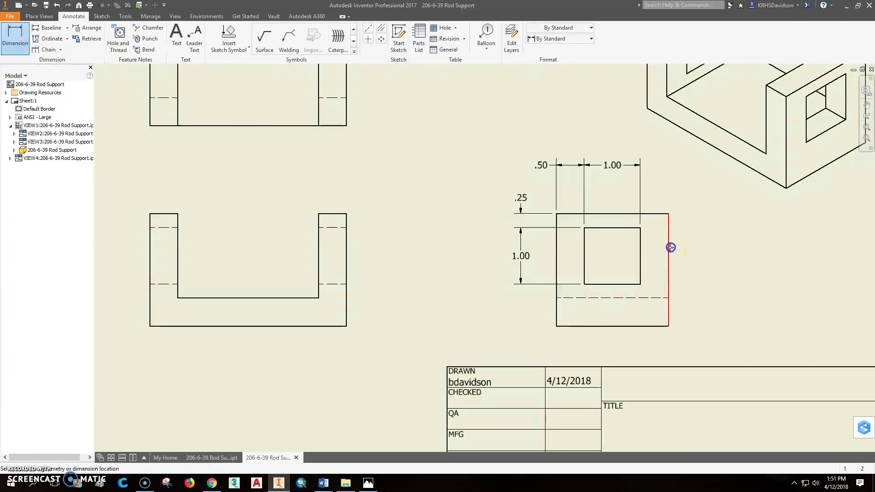
left_click(705, 261)
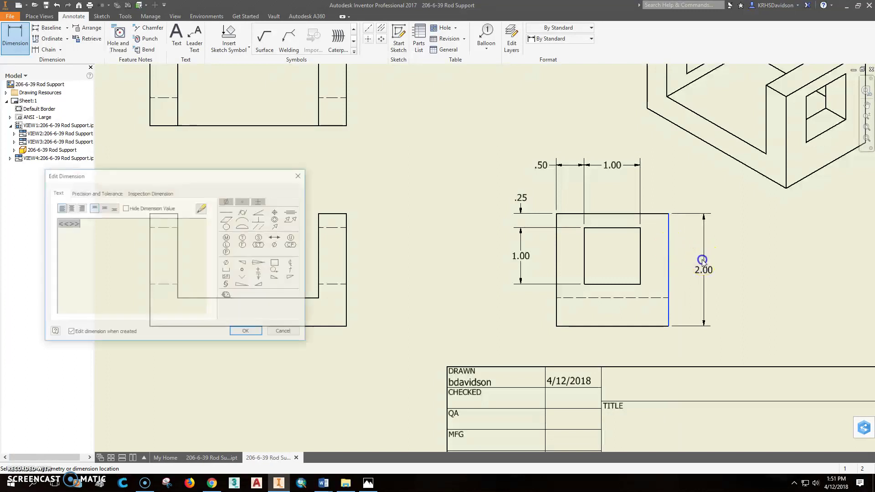
left_click(250, 331)
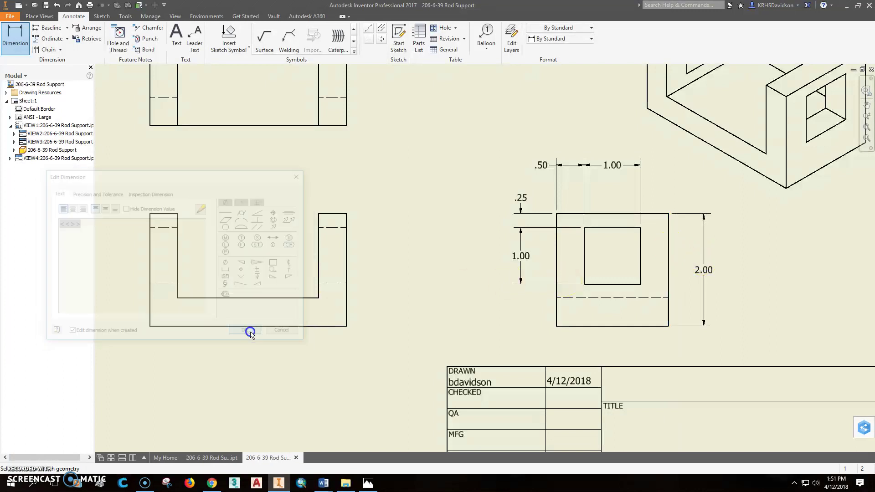
Dimension the side view's overall width below its bottom edge
left_click(620, 326)
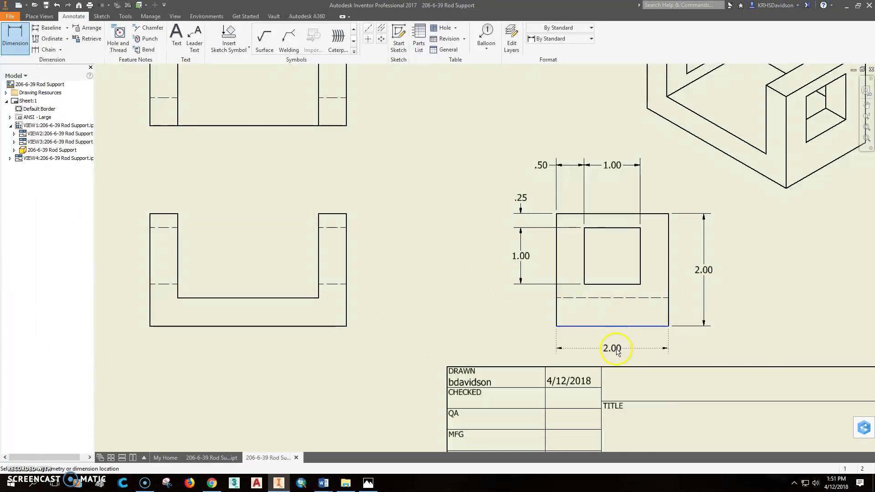
left_click(617, 351)
left_click(251, 331)
Dimension the front view's overall height to the right of the view and its overall length below it
scroll(683, 330, "down", 3)
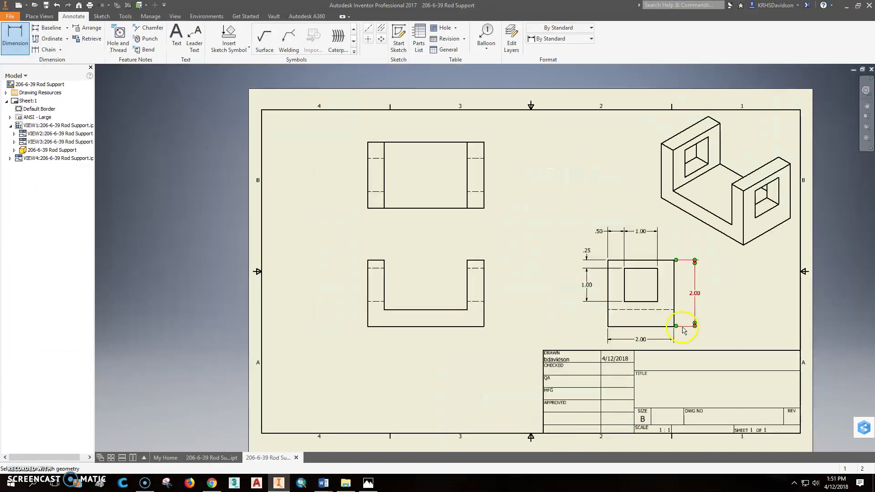
scroll(682, 330, "up", 3)
scroll(416, 307, "down", 2)
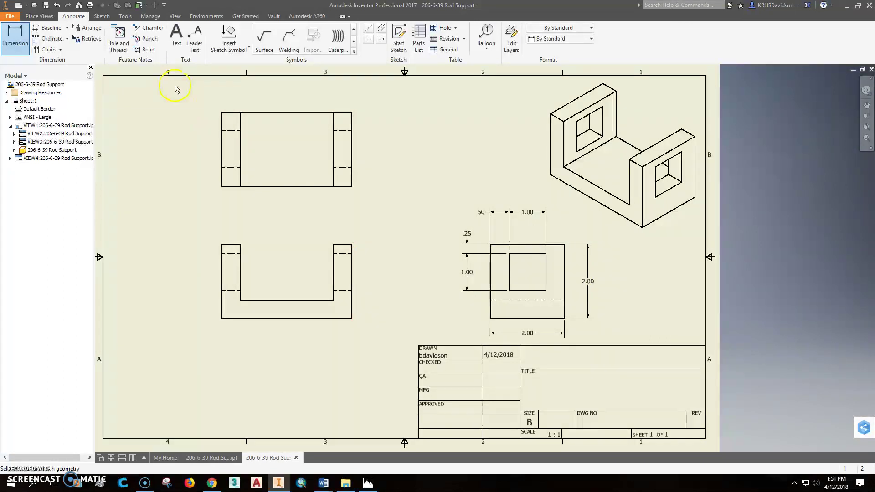
left_click(353, 272)
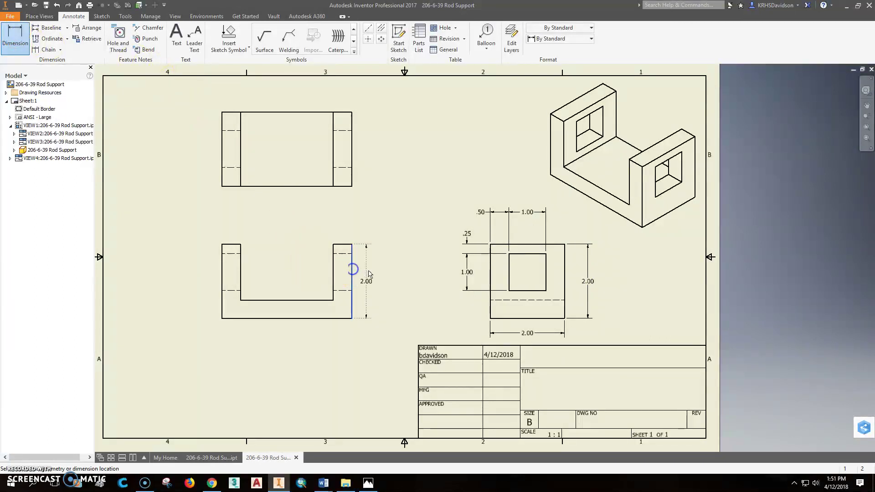
left_click(374, 274)
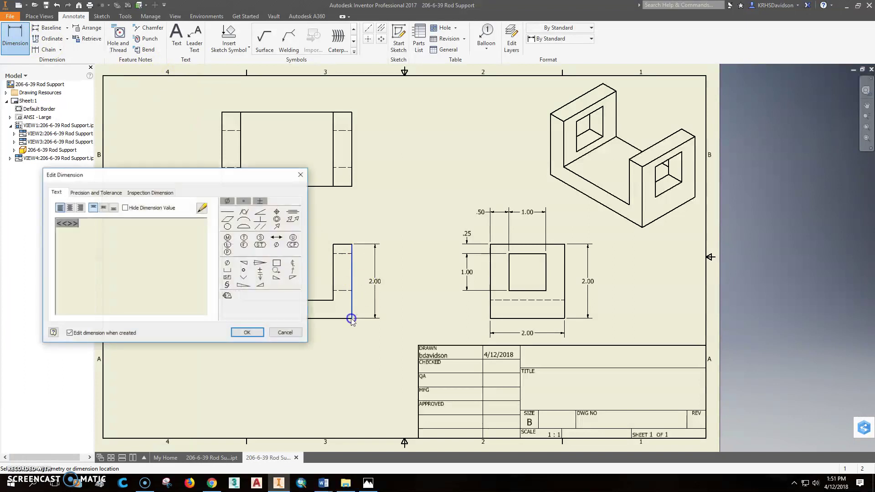
left_click(244, 335)
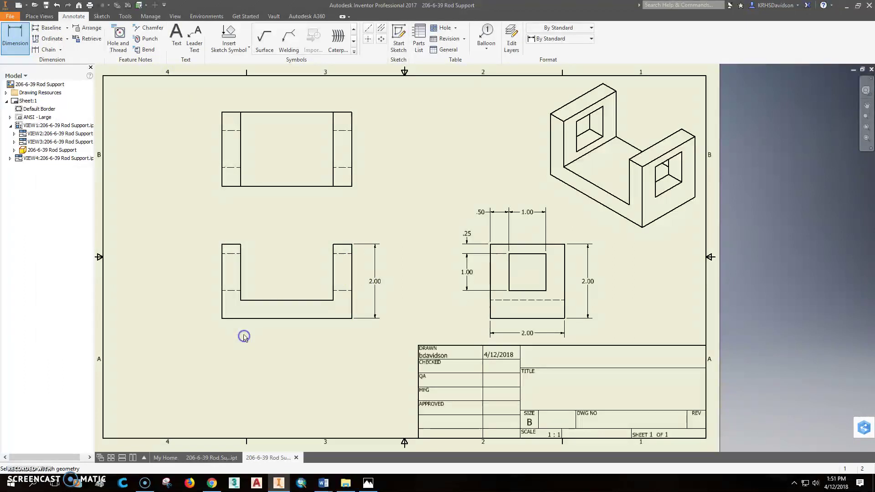
left_click(302, 318)
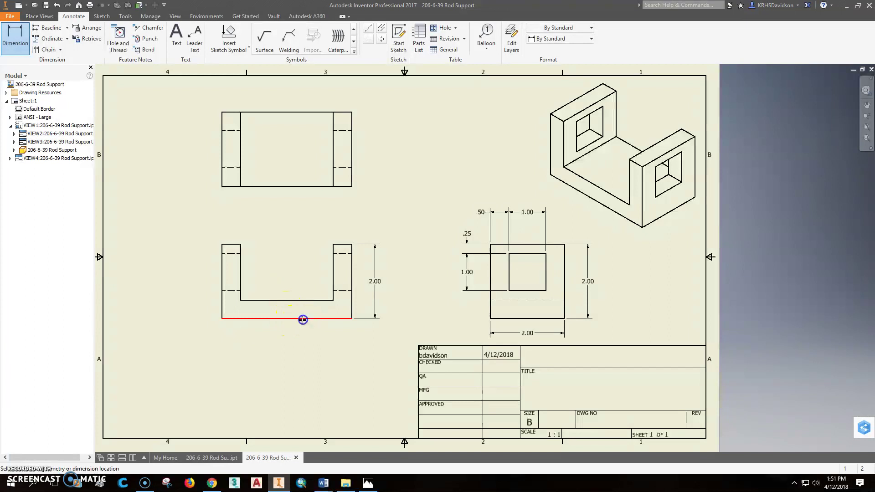
left_click(296, 342)
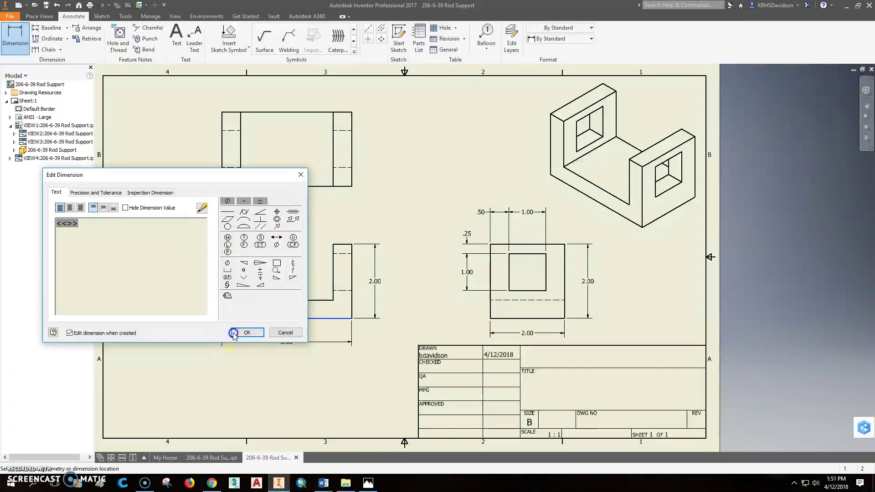
left_click(245, 332)
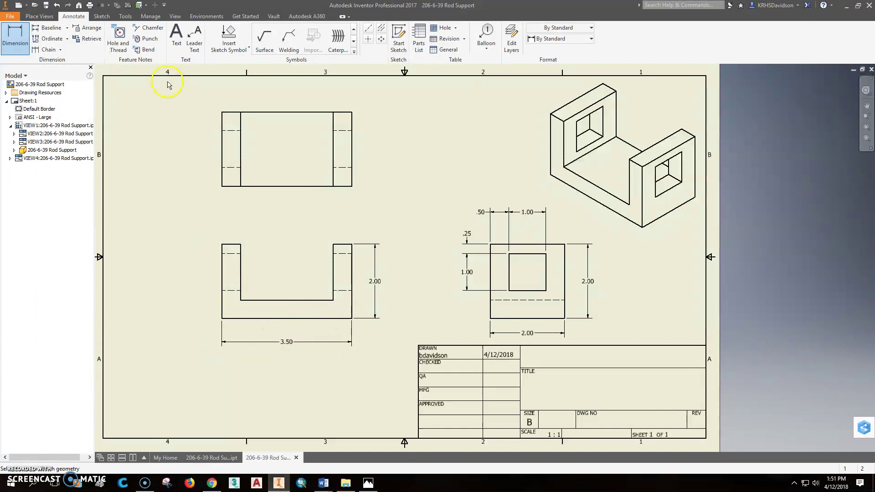
Dimension the base thickness in the front view, placed between the view and its overall height dimension
left_click(337, 318)
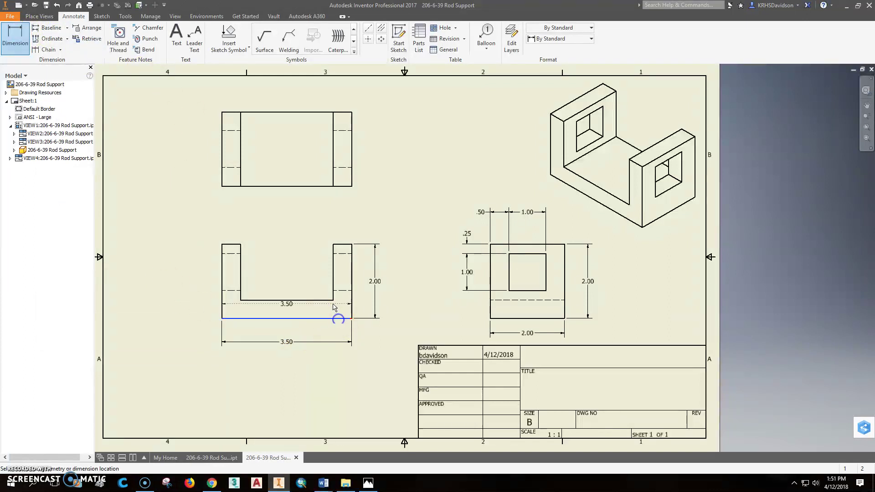
left_click(329, 300)
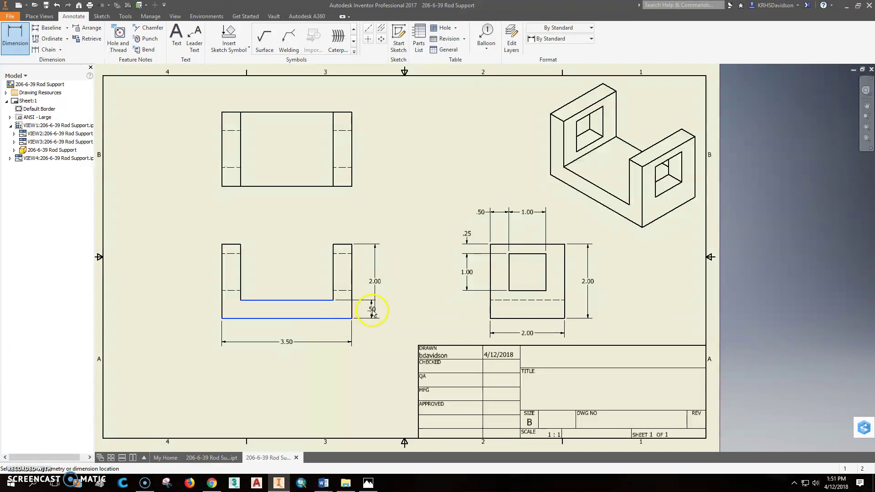
left_click(368, 311)
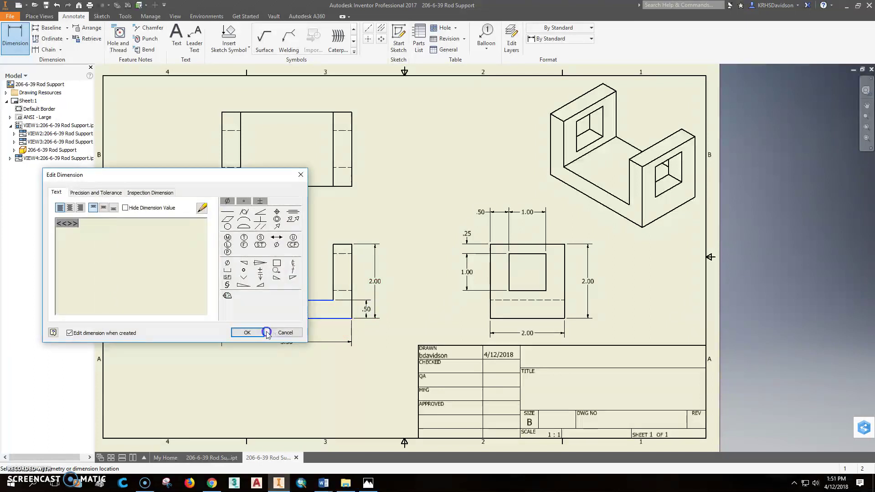
left_click(250, 332)
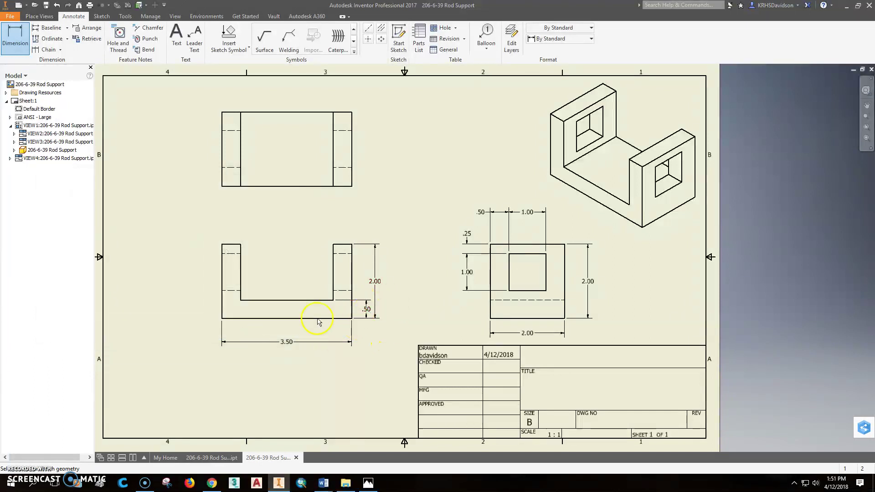
Delete the side view's overall height dimension, which duplicates the one on the front view
middle_click_drag(424, 310, 455, 314)
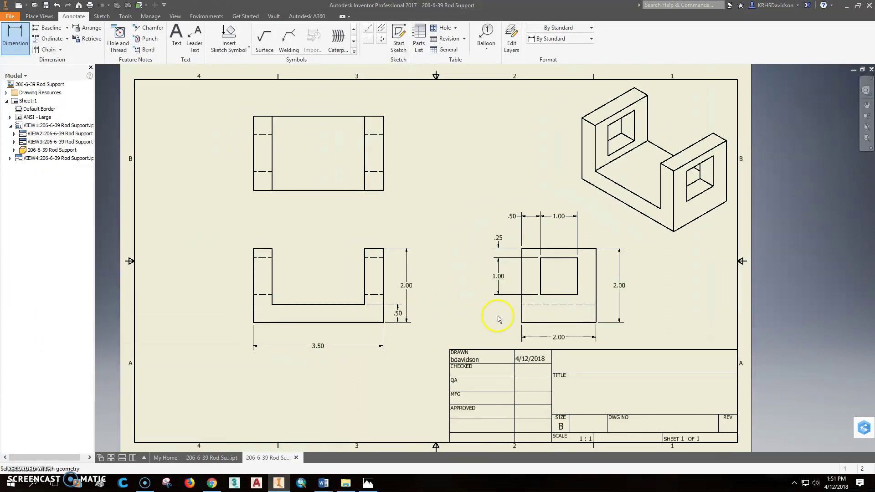
left_click(621, 290)
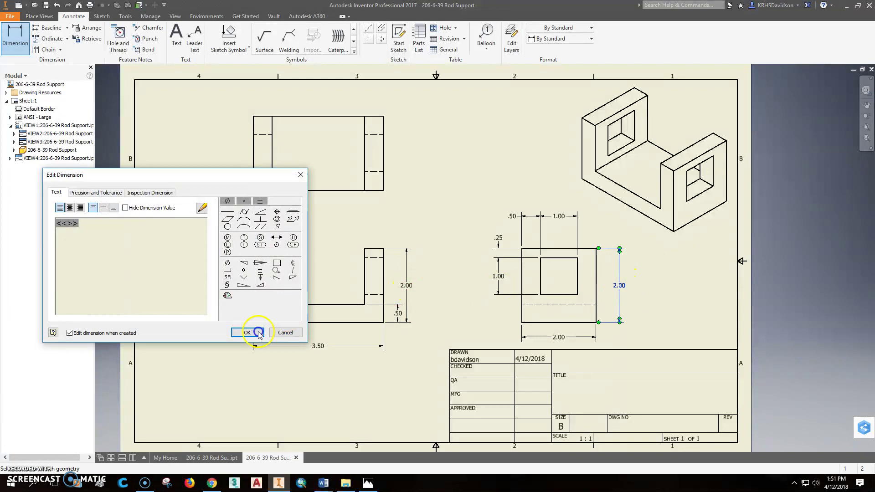
left_click(258, 333)
right_click(616, 290)
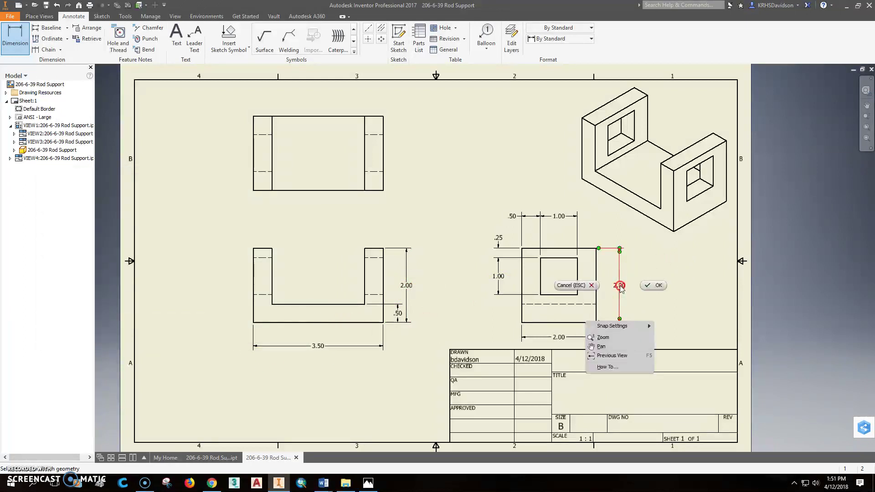
left_click(645, 284)
left_click(618, 286)
right_click(617, 286)
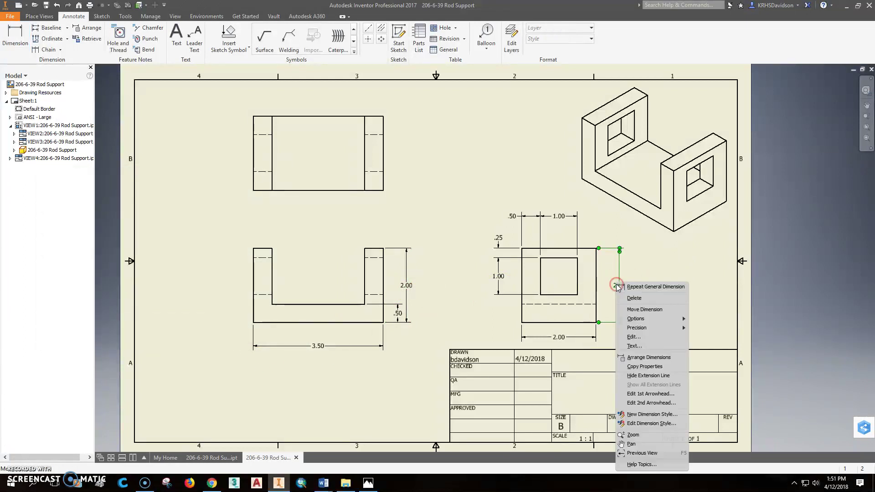
left_click(640, 297)
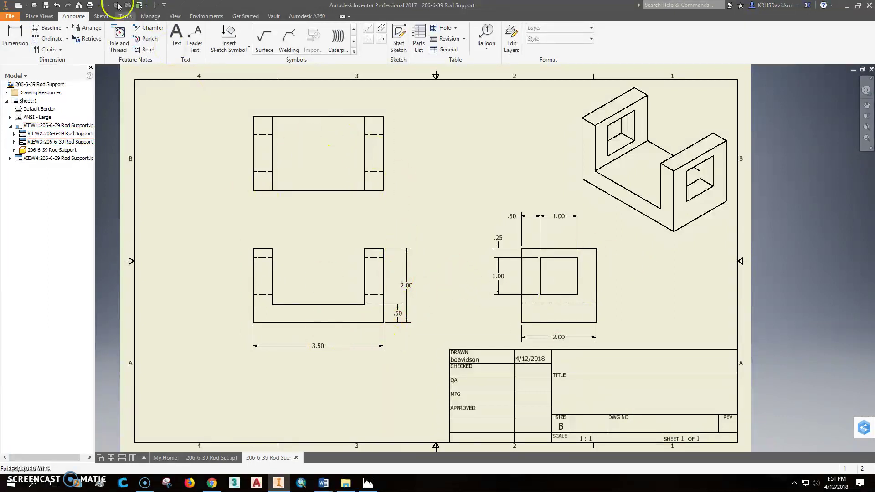
Dimension the thicknesses of the left and right uprights above the front view, aligned at the same height
left_click(18, 36)
left_click(267, 248)
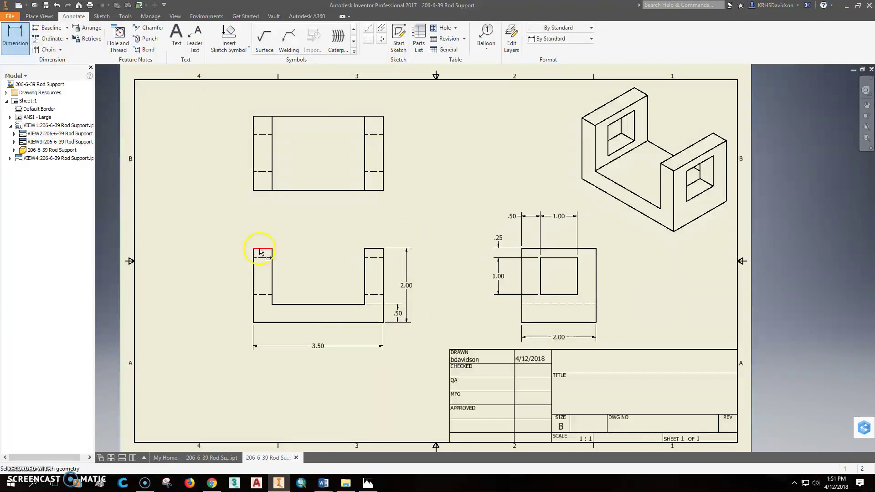
left_click(267, 234)
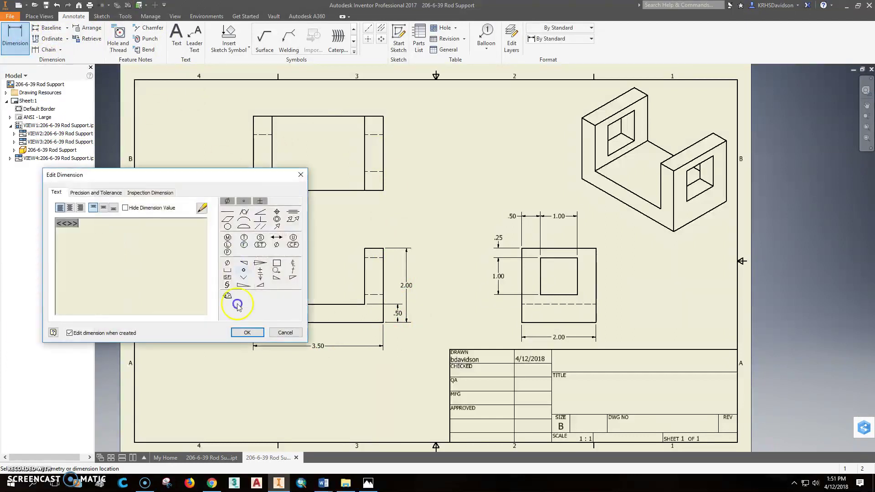
left_click(254, 332)
left_click(370, 250)
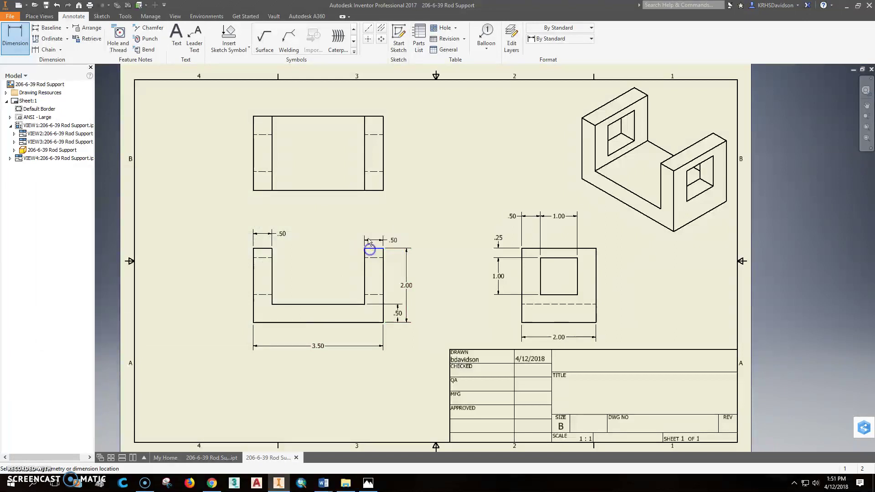
left_click(361, 237)
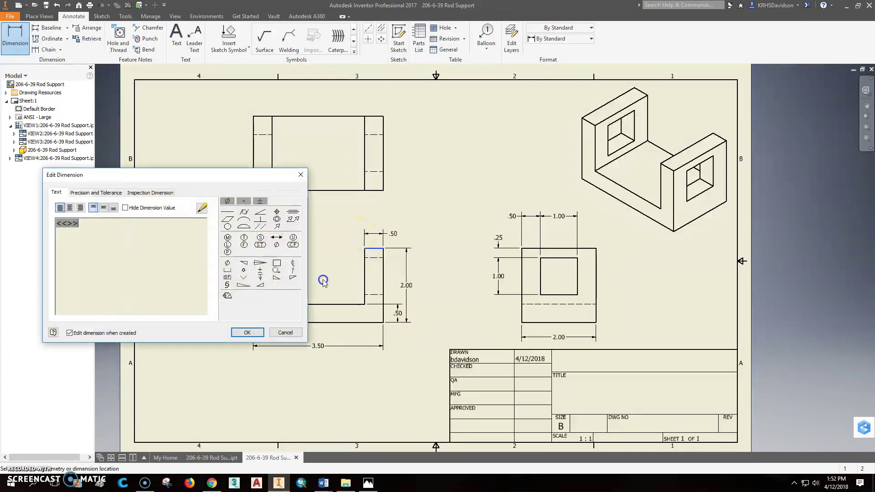
left_click(248, 331)
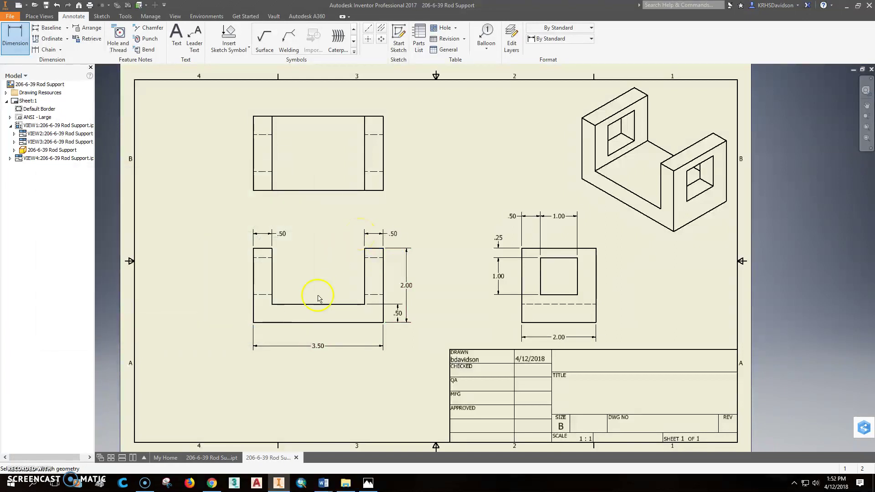
Delete the thickness dimension above the right upright in the front view
left_click(394, 235)
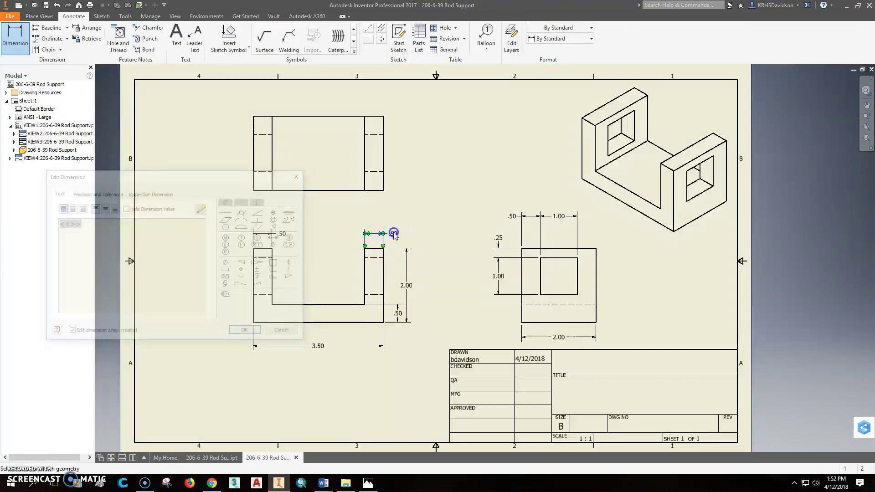
left_click(248, 333)
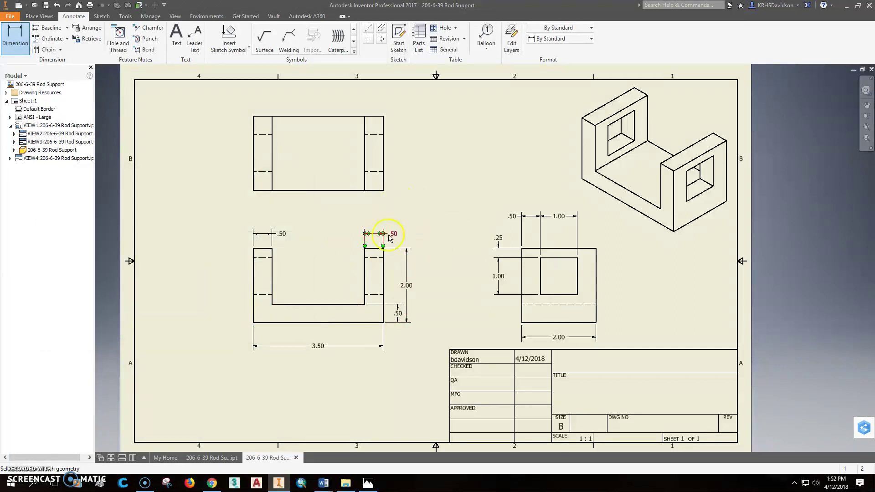
right_click(389, 238)
left_click(417, 230)
right_click(392, 234)
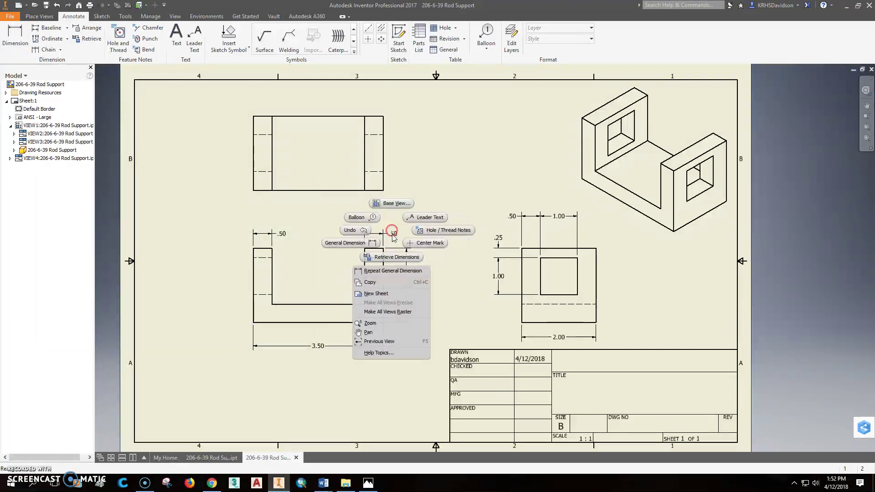
left_click(381, 247)
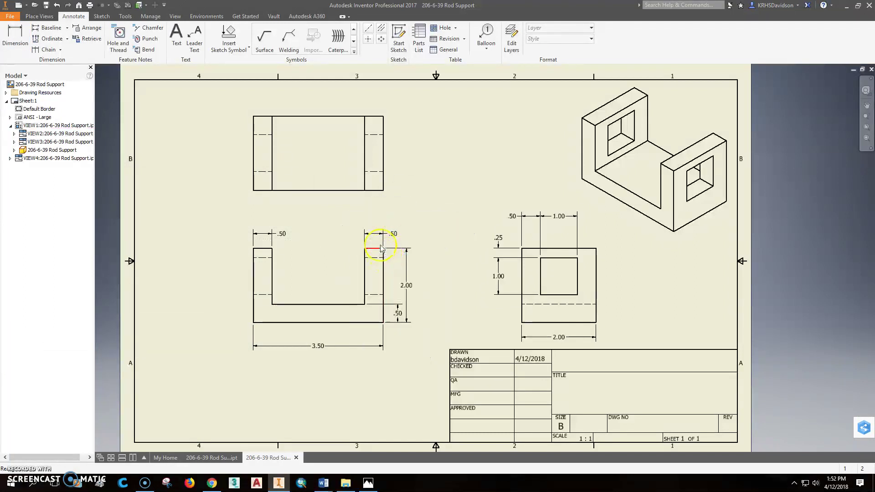
right_click(390, 238)
left_click(424, 256)
Dimension the gap between the two uprights above the front view, aligned with the left upright's thickness dimension
left_click(15, 39)
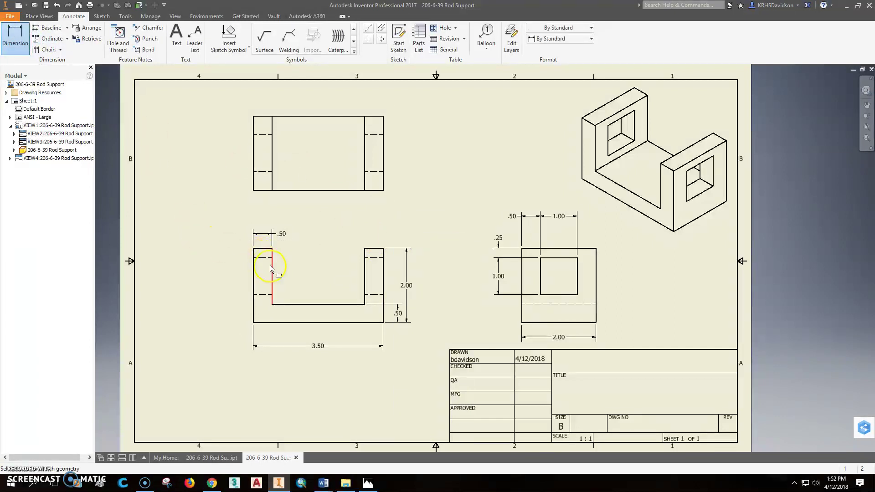
left_click(273, 250)
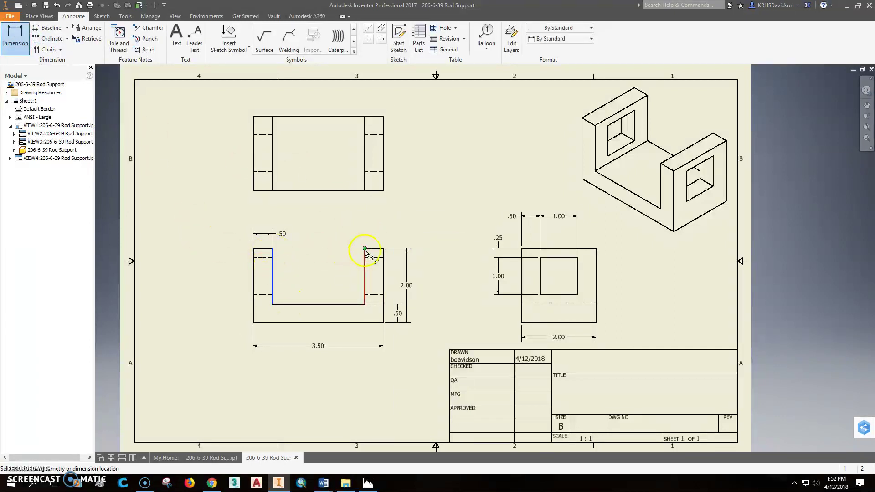
left_click(365, 252)
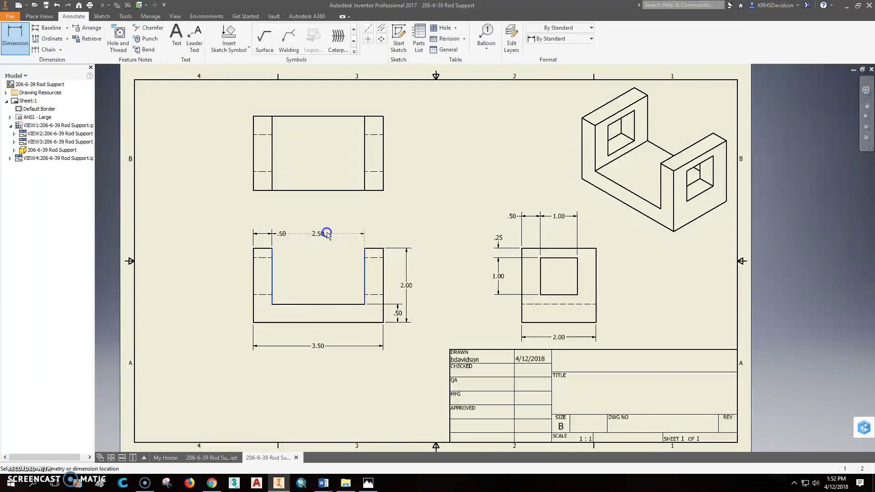
left_click(325, 231)
left_click(241, 333)
Move the left upright's thickness dimension text outside its extension lines, to the left of the front view
scroll(272, 242, "up", 5)
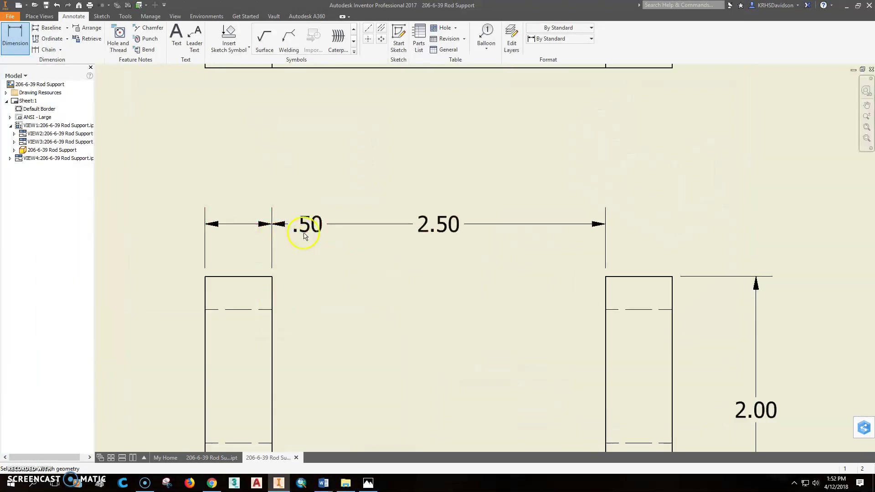
left_click(302, 230)
left_click(286, 333)
key("Escape")
left_click(296, 235)
left_click_drag(294, 233, 167, 227)
left_click(250, 303)
Reattach the gap dimension's left extension line to the right upright's outer corner so it dimensions that upright's thickness
scroll(365, 303, "up", 3)
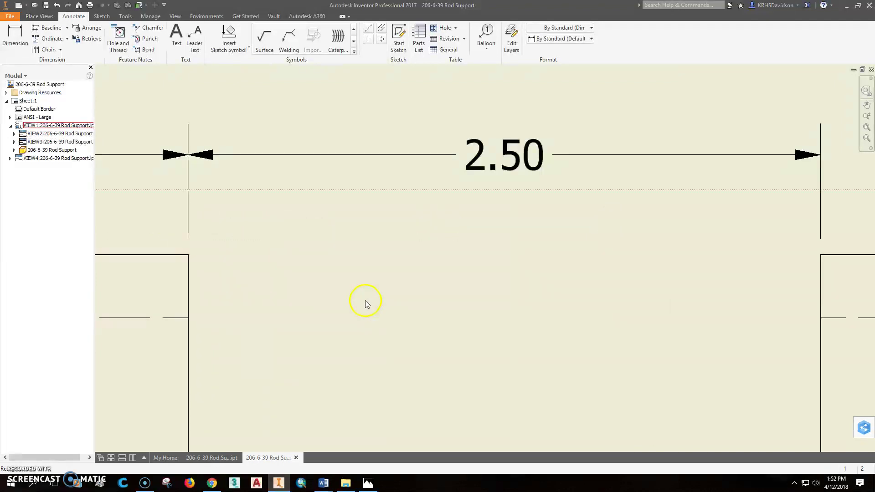
scroll(369, 296, "down", 5)
scroll(369, 297, "down", 3)
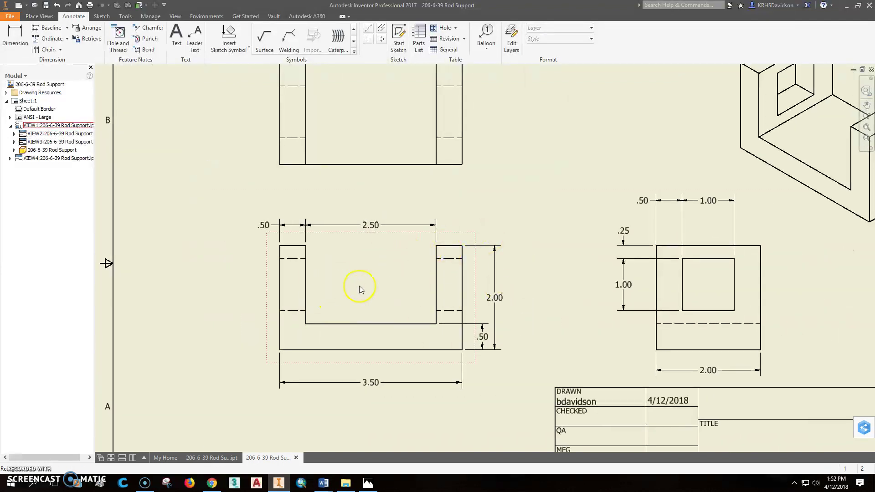
scroll(413, 284, "up", 3)
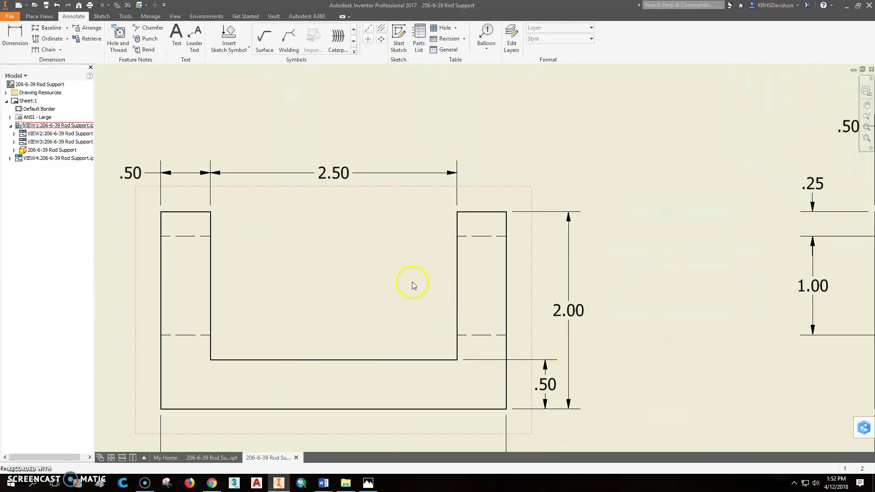
scroll(413, 284, "down", 3)
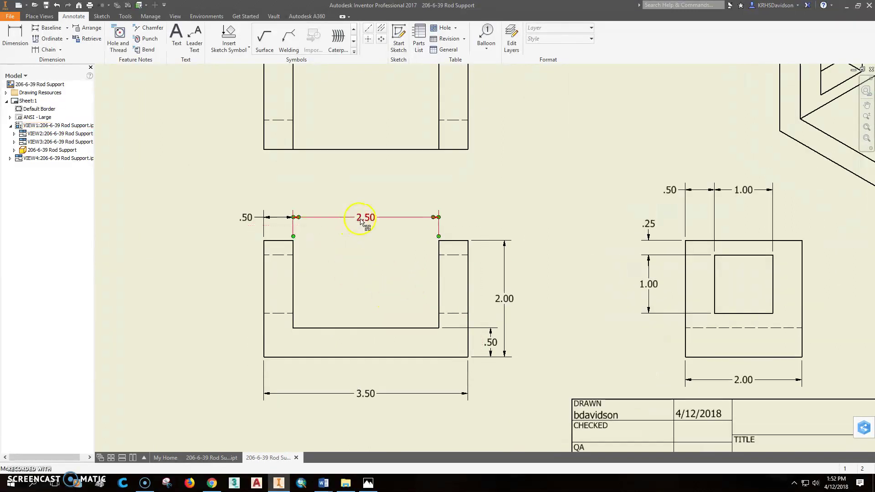
left_click(293, 237)
left_click_drag(293, 238, 468, 240)
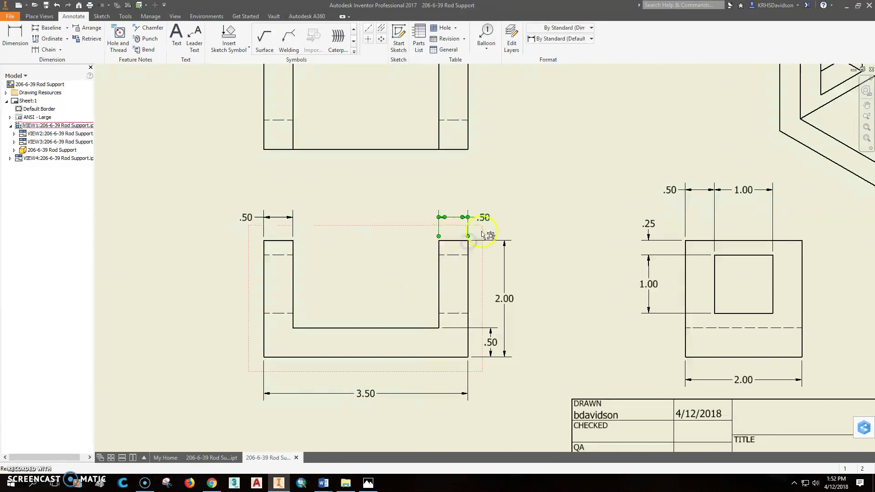
key("Escape")
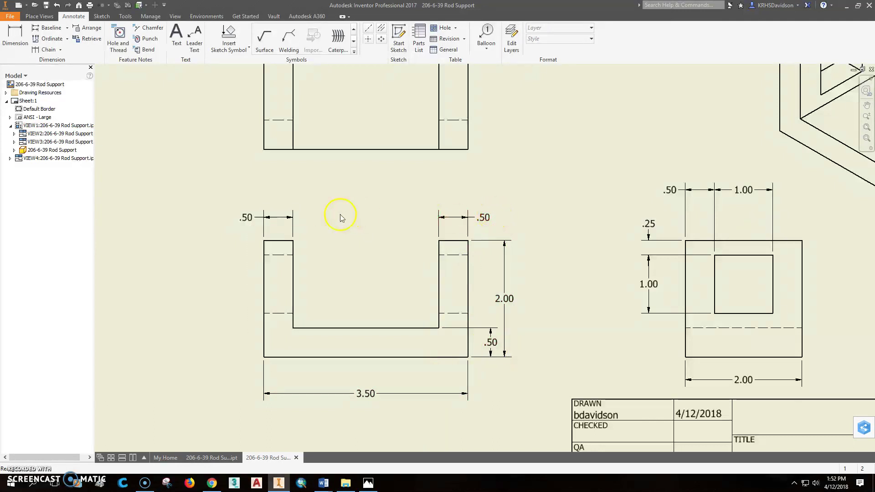
Dimension the top view's overall depth to the right of the view, in line with the front view's height dimension
scroll(390, 259, "up", 2)
scroll(404, 258, "down", 3)
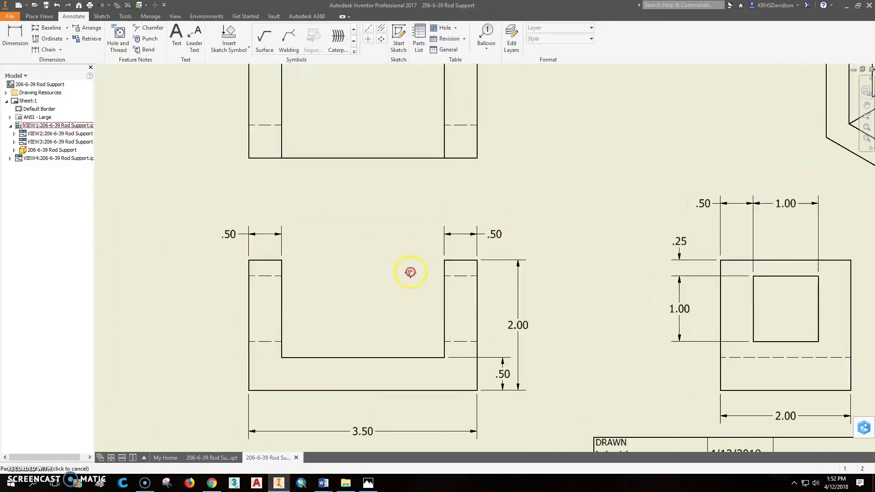
scroll(407, 281, "down", 3)
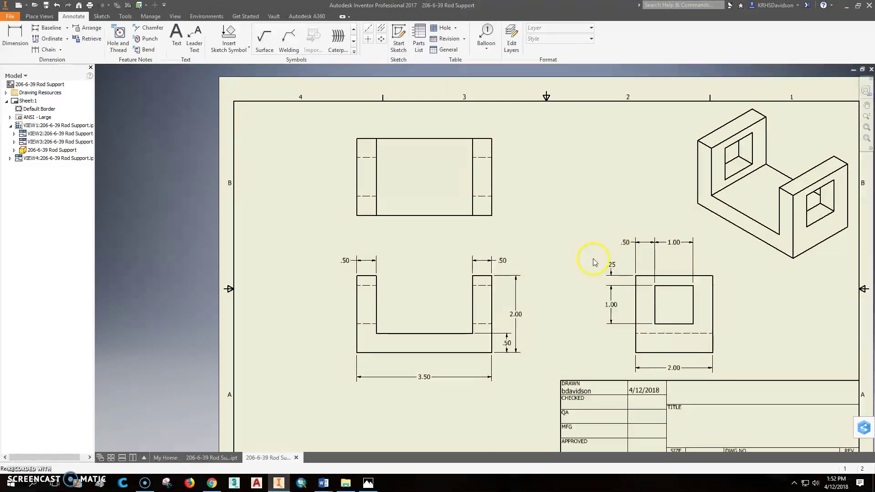
key("d")
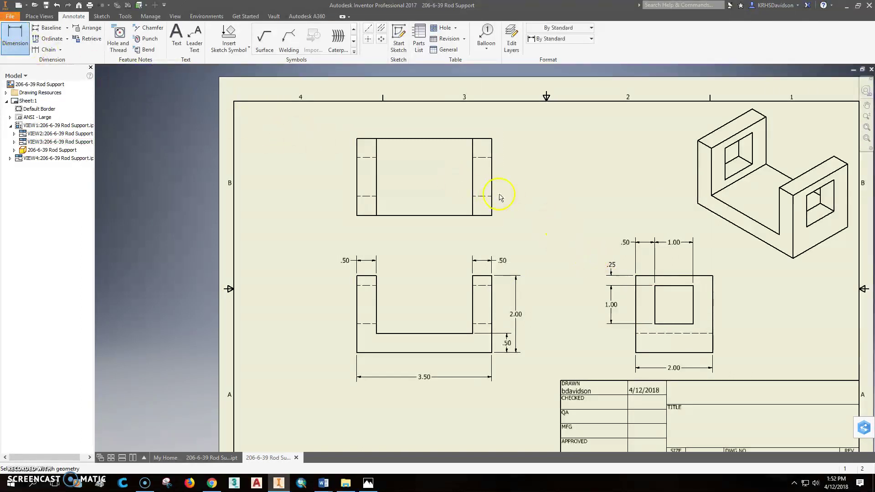
left_click(492, 172)
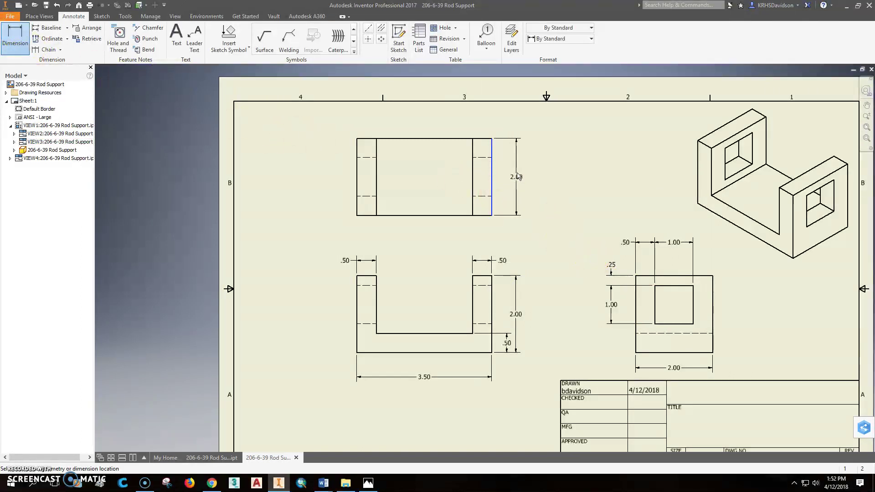
left_click(517, 177)
left_click(237, 333)
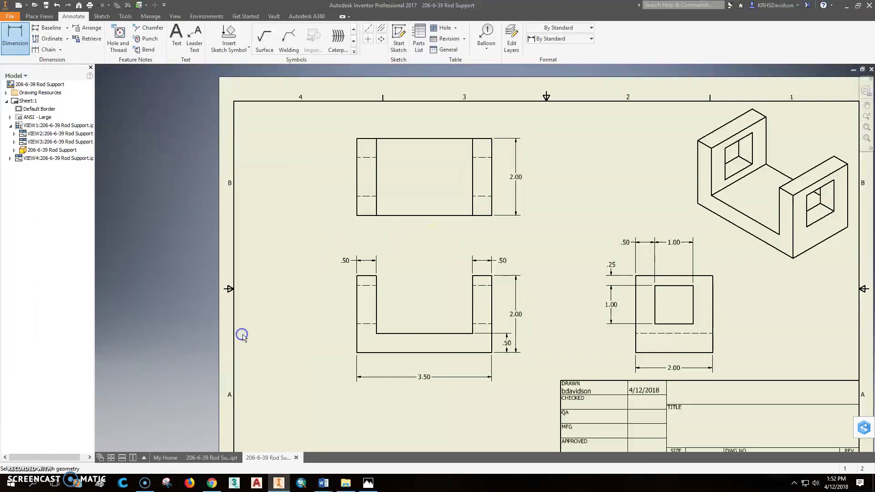
key("Escape")
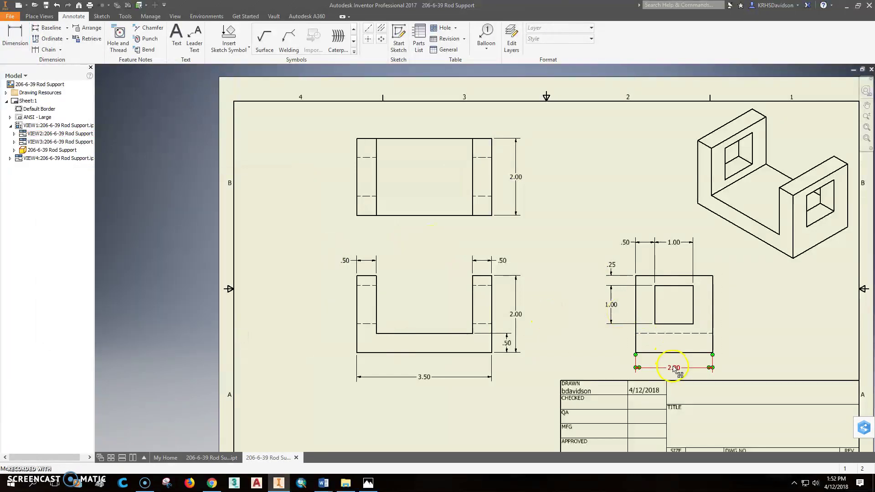
Delete the overall width dimension below the side view, which duplicates the top view's depth dimension
right_click(672, 367)
left_click(703, 299)
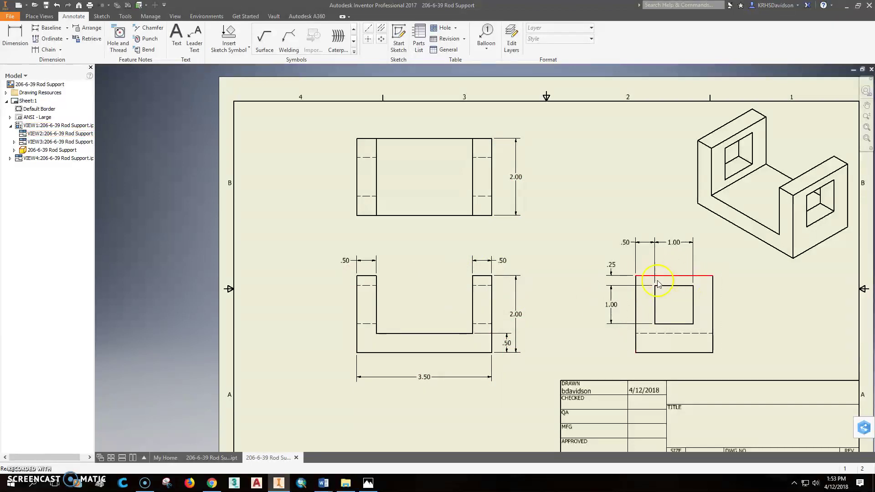
Save the drawing as an Inventor drawing file (.idw) named 206-6-39 Rod Support
middle_click_drag(716, 305, 668, 264)
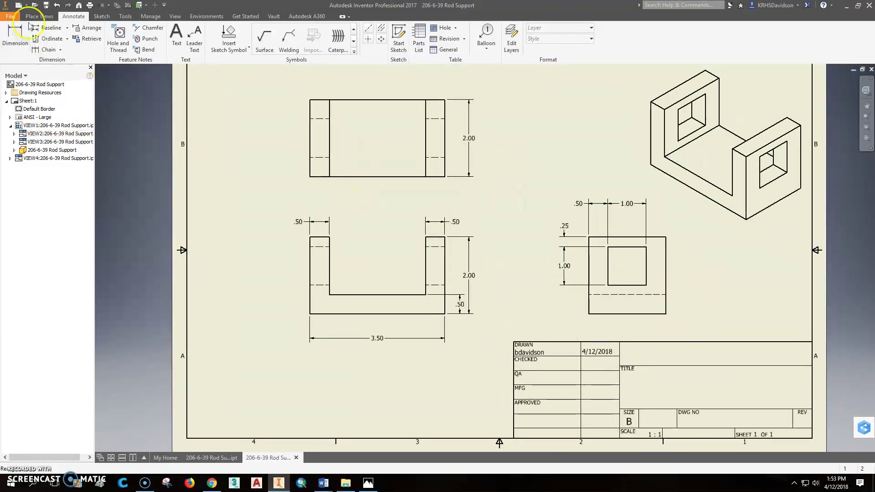
left_click(46, 6)
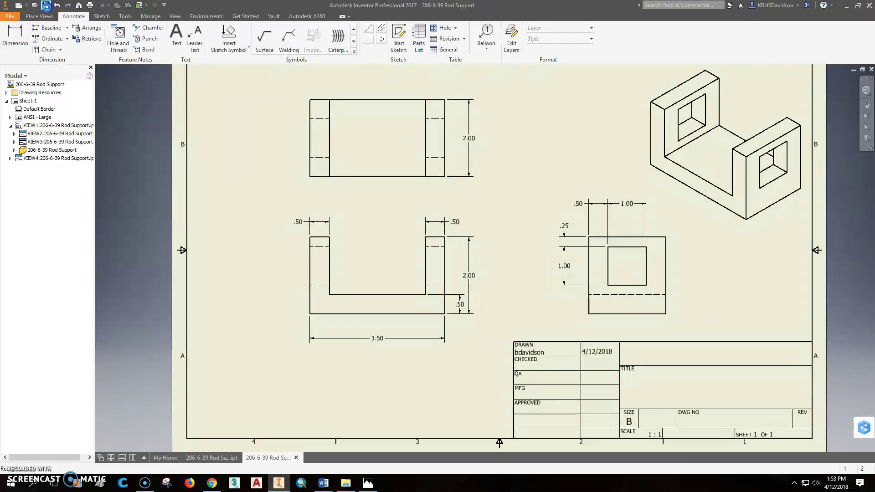
left_click(575, 406)
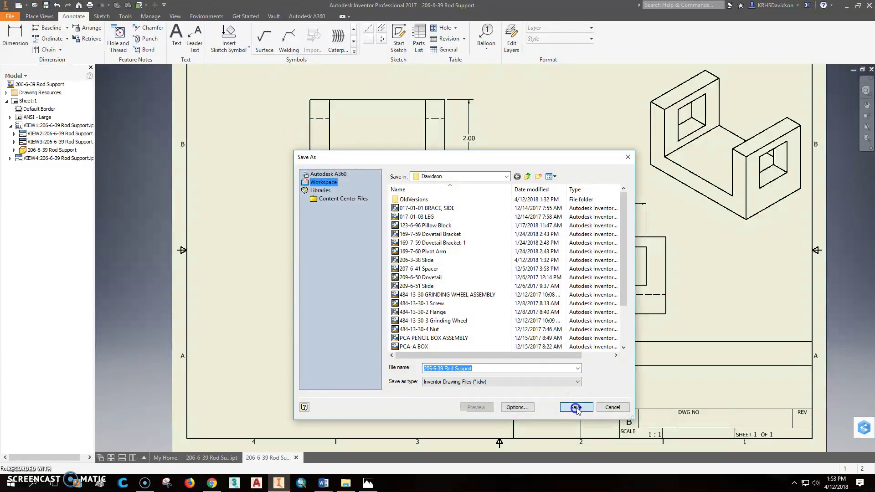
In the drawing's iProperties, set the title to ROD SUPPORT and the company to KETTLE RUN ENGINEERING
left_click(10, 16)
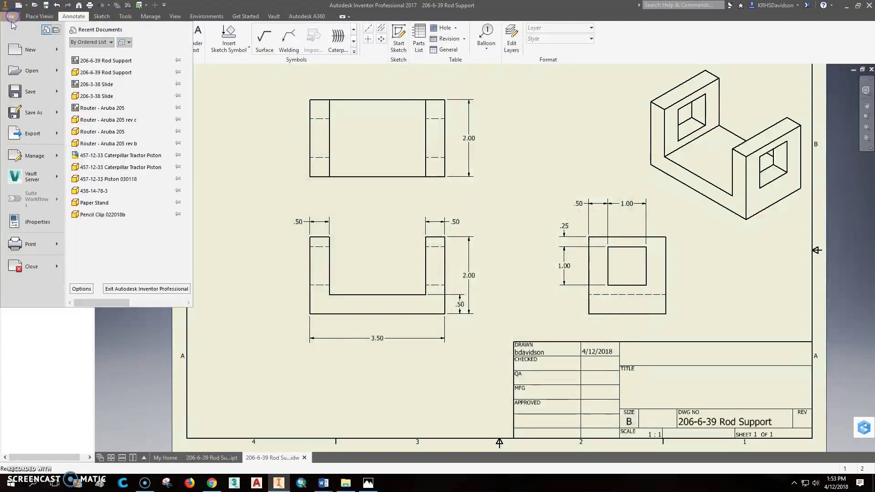
left_click(37, 227)
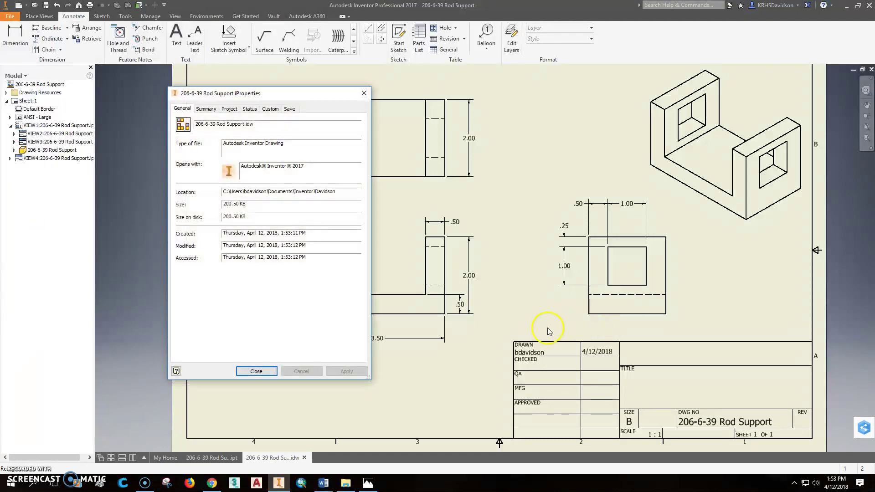
left_click(206, 109)
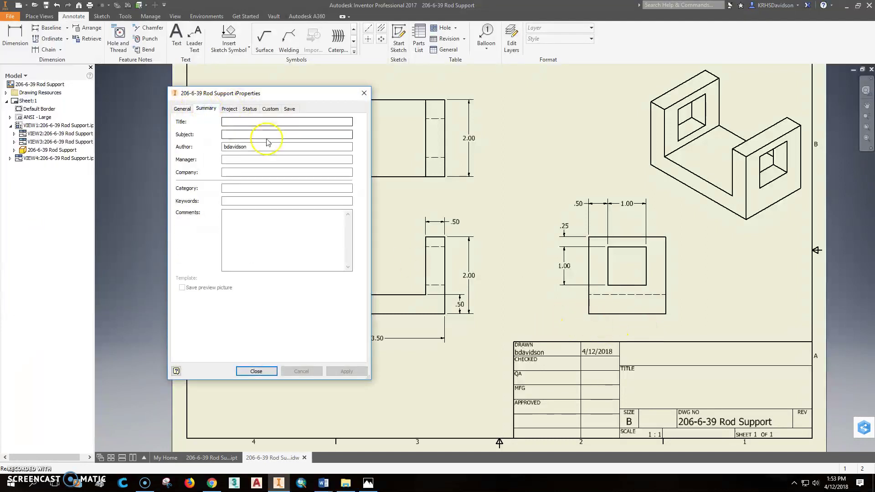
left_click(231, 121)
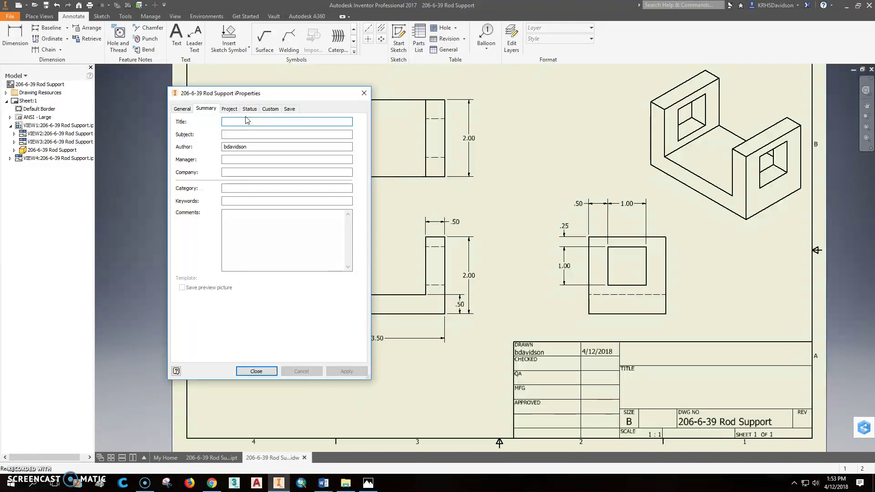
type("ROD SU")
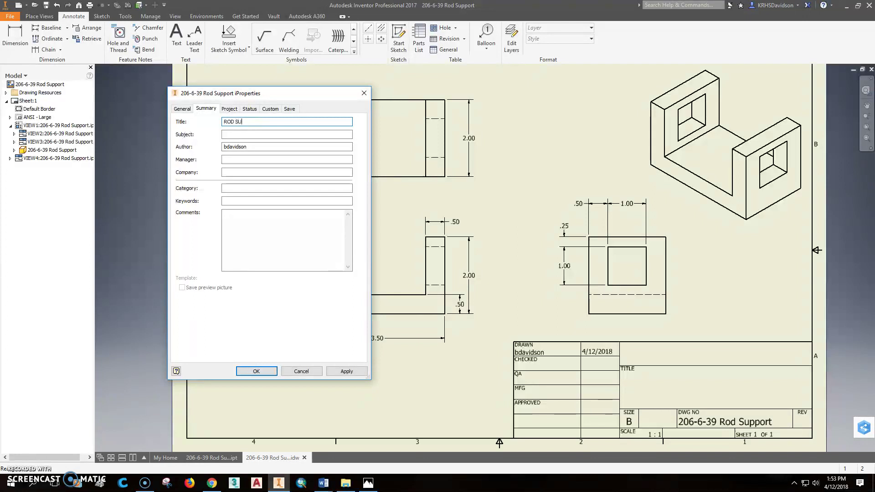
type("PPORT")
left_click(240, 172)
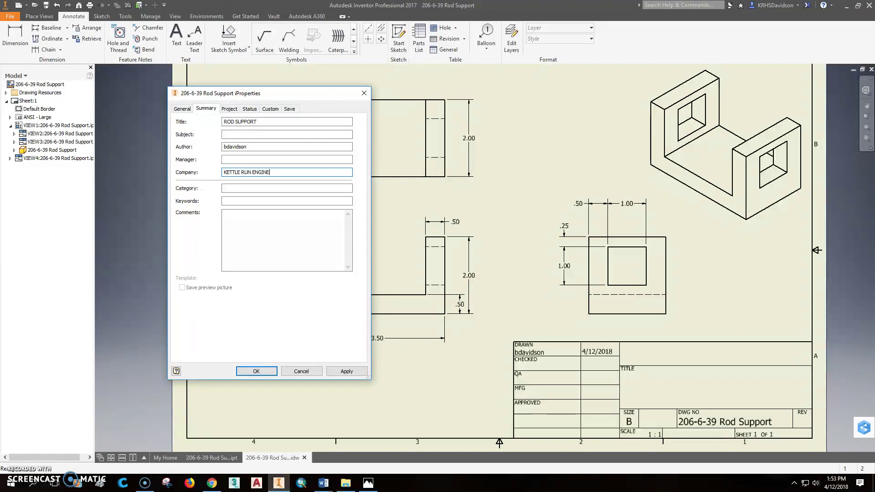
Set the iProperties part number to 206-6-39 and the description to ROD SUPPORT, and apply them to the drawing
left_click(229, 109)
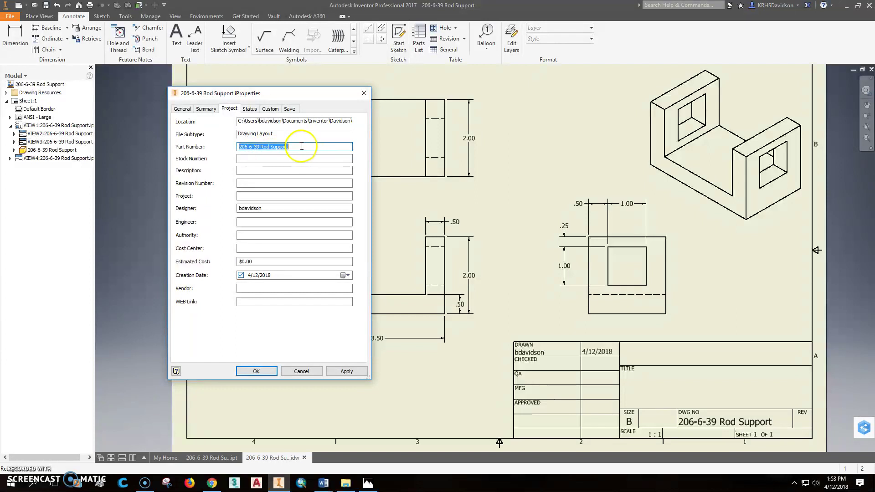
left_click_drag(303, 146, 268, 148)
left_click(249, 171)
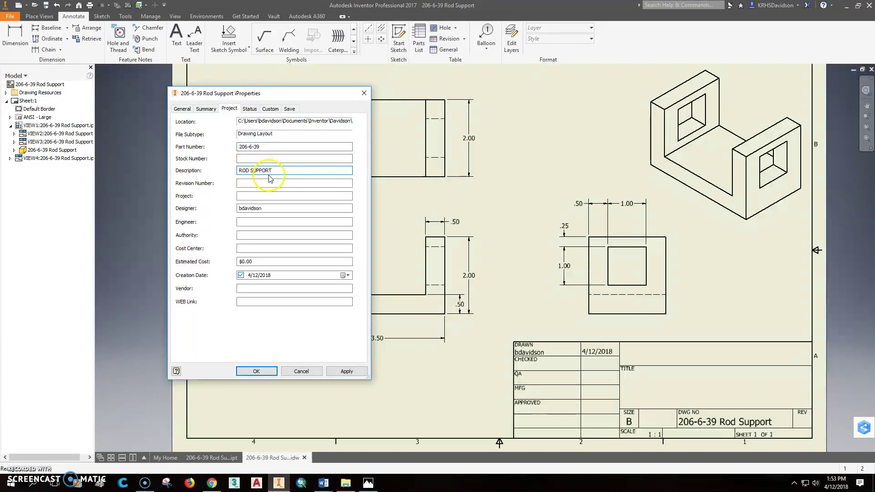
left_click(346, 371)
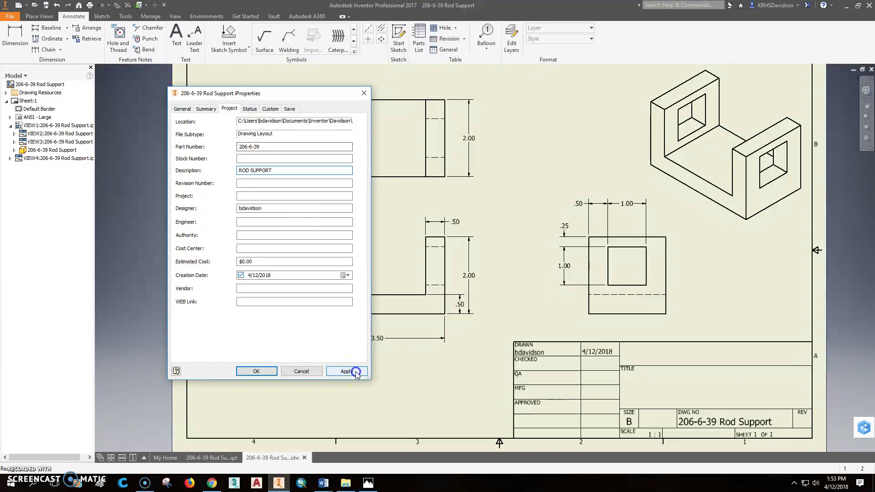
left_click(256, 371)
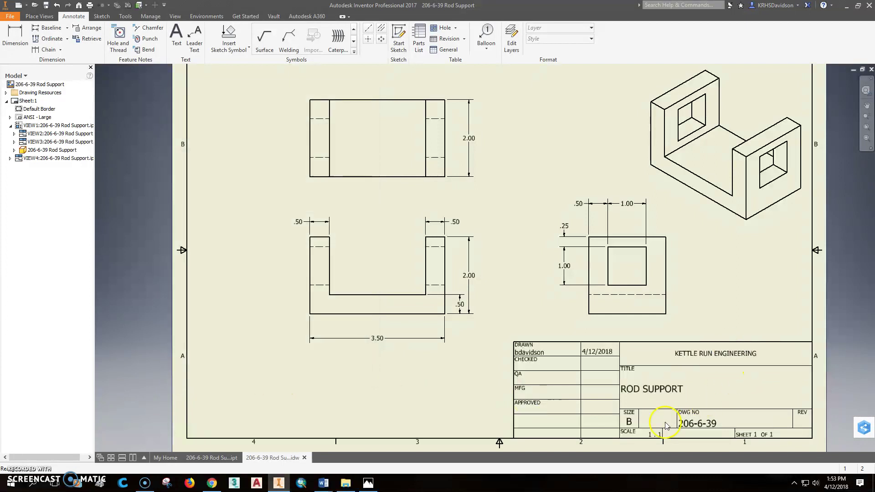
key("Home")
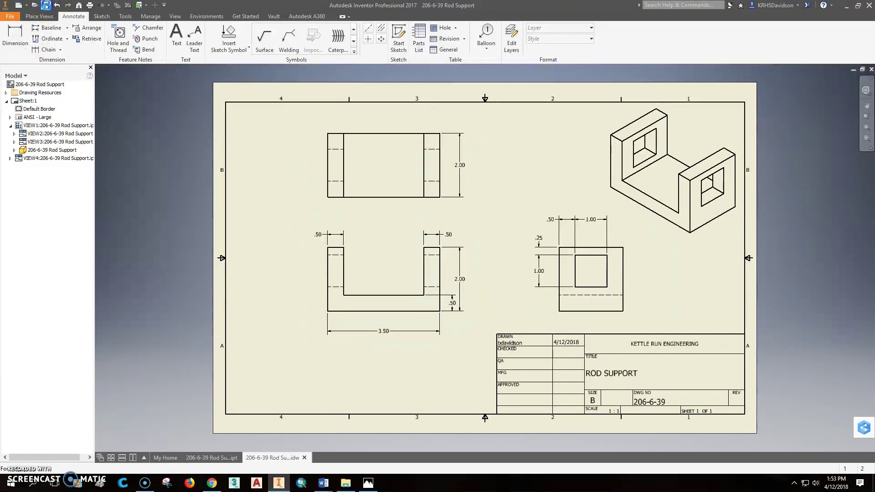
left_click(10, 16)
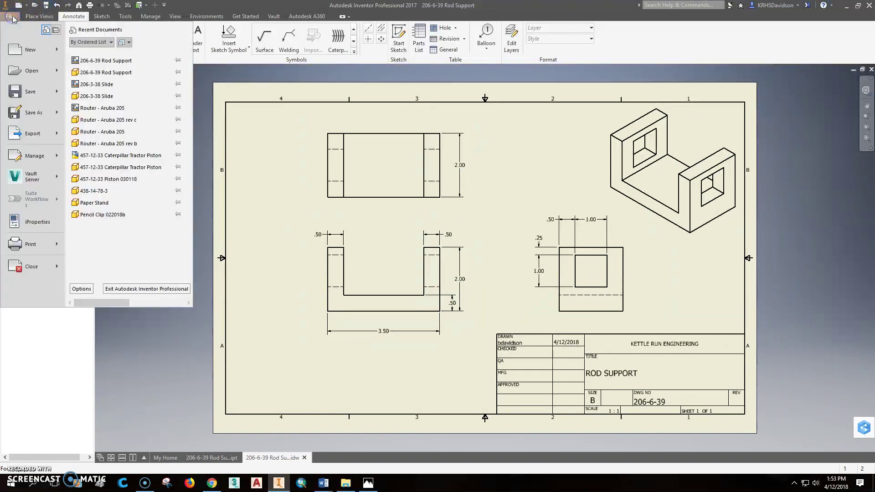
left_click(24, 223)
left_click(255, 366)
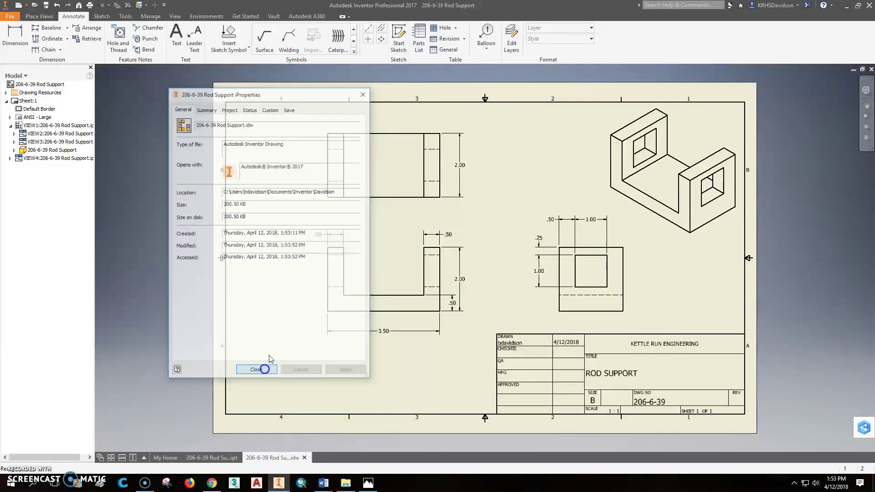
Export the drawing as a PDF named 206-6-39 Rod Support in the Davidson folder and maximize the resulting PDF for viewing
left_click(9, 16)
mouse_move(32, 133)
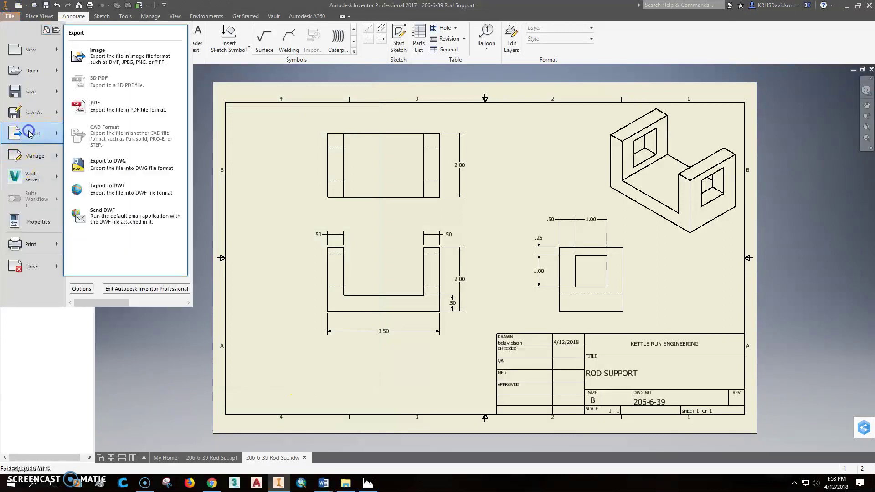
left_click(131, 108)
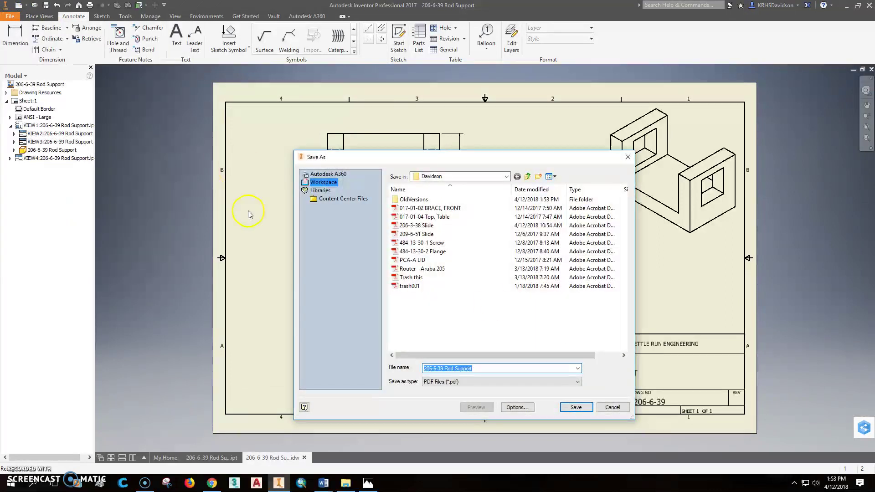
left_click(575, 407)
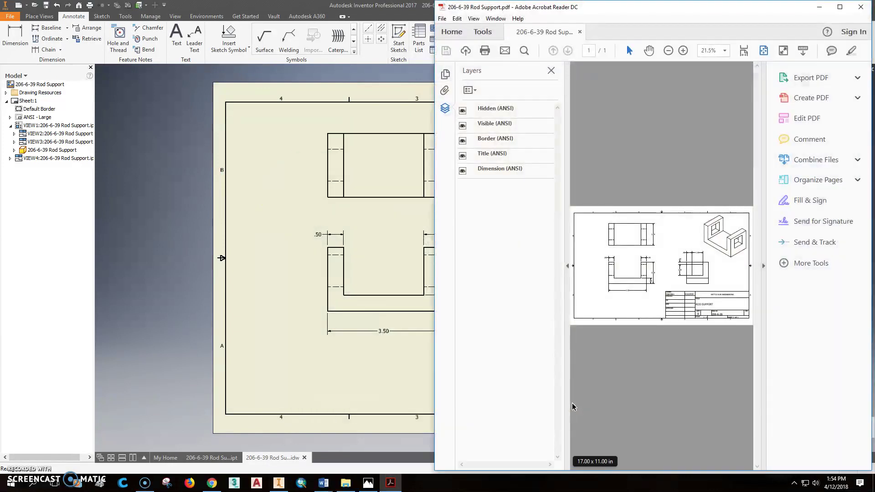
left_click(839, 7)
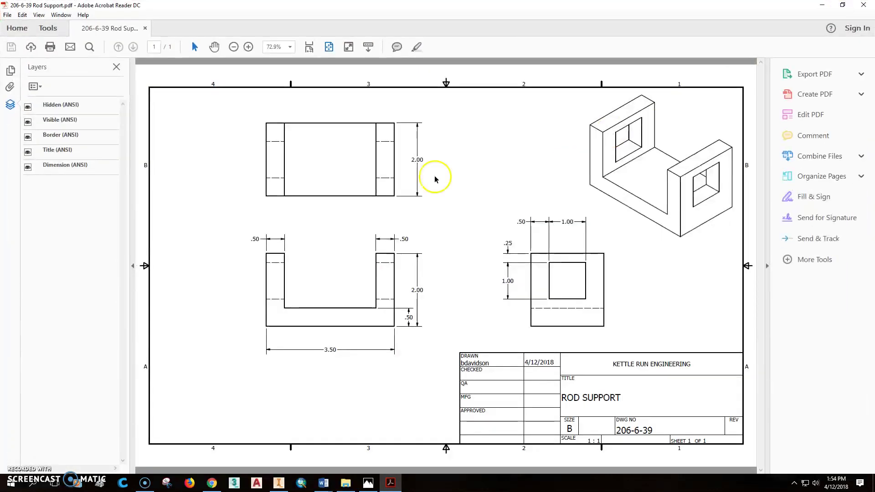